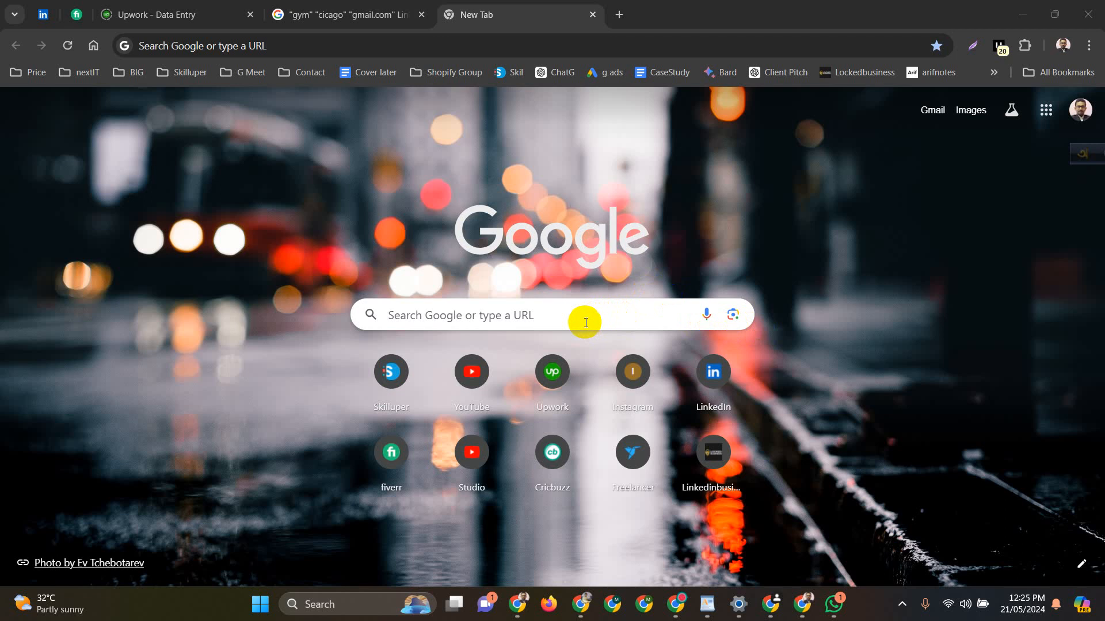
Search Google for 'fake email' to reach a disposable address site, then open a blank tab
click(586, 322)
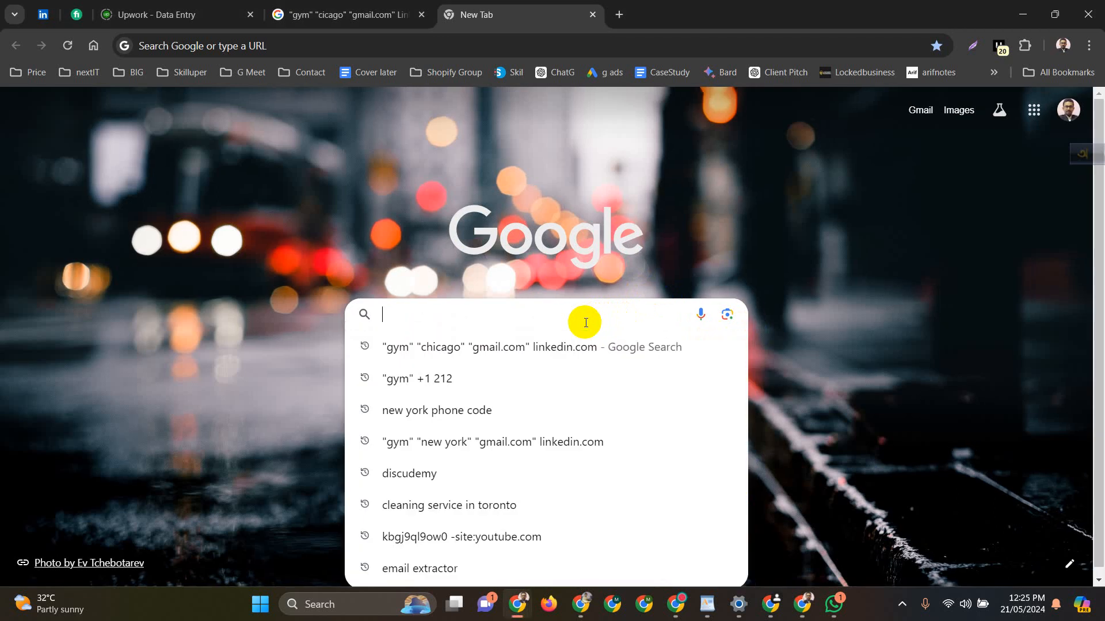
click(579, 214)
click(409, 38)
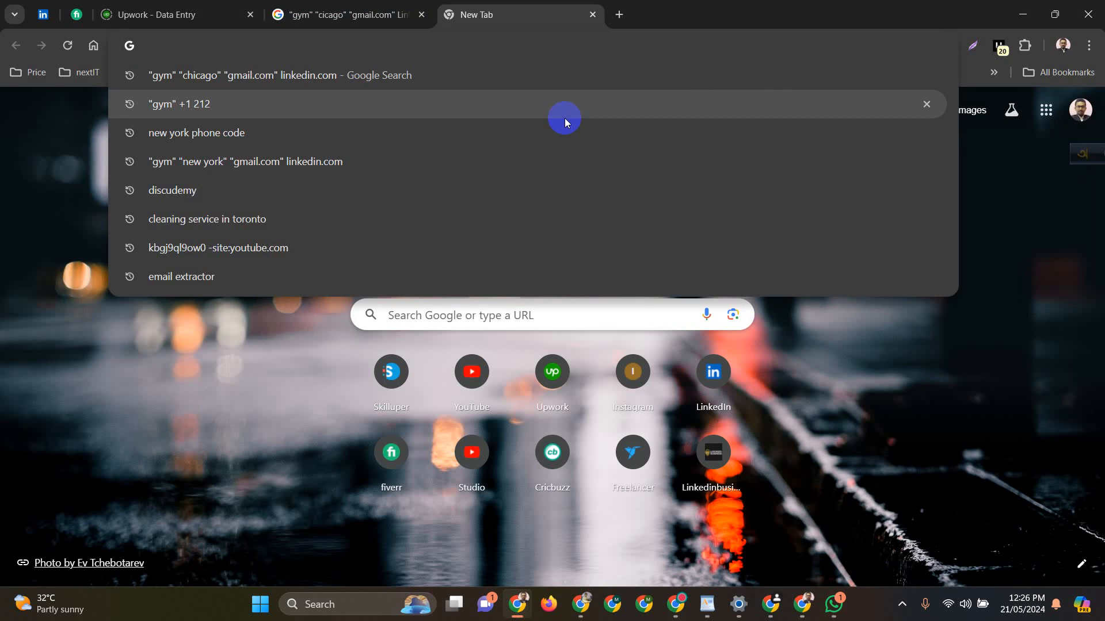
text(fae)
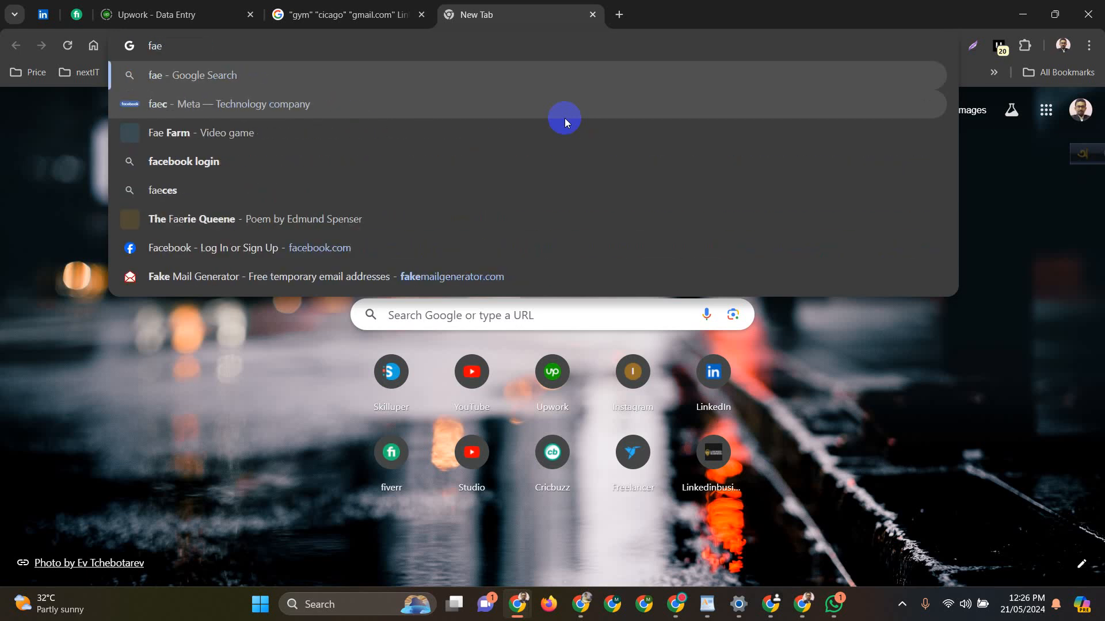
key(BackSpace)
text(ke i)
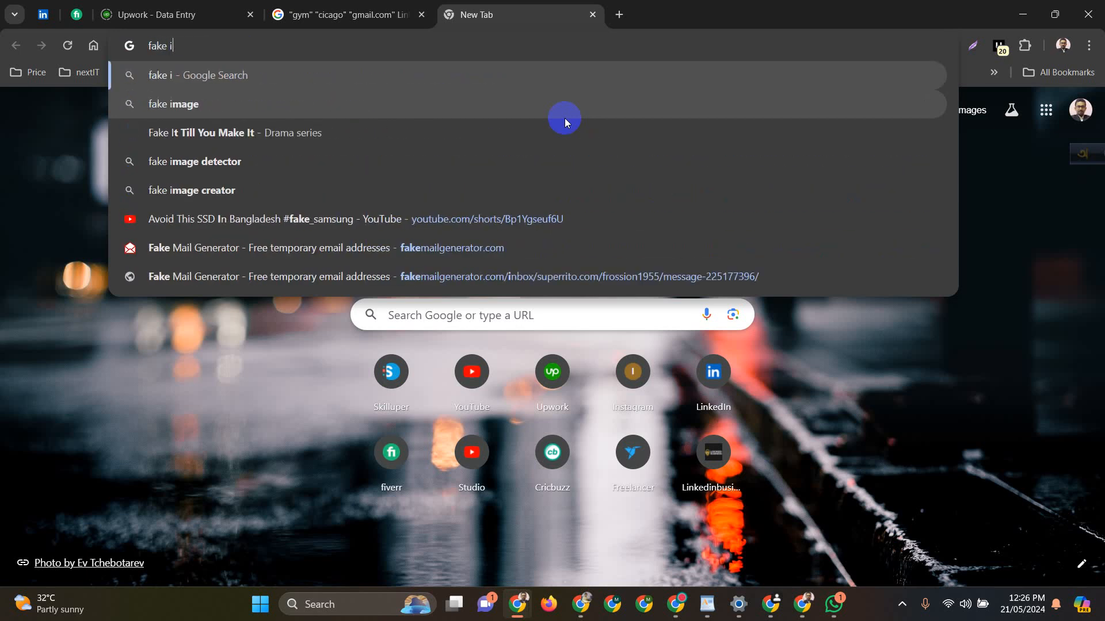
key(BackSpace)
text(email)
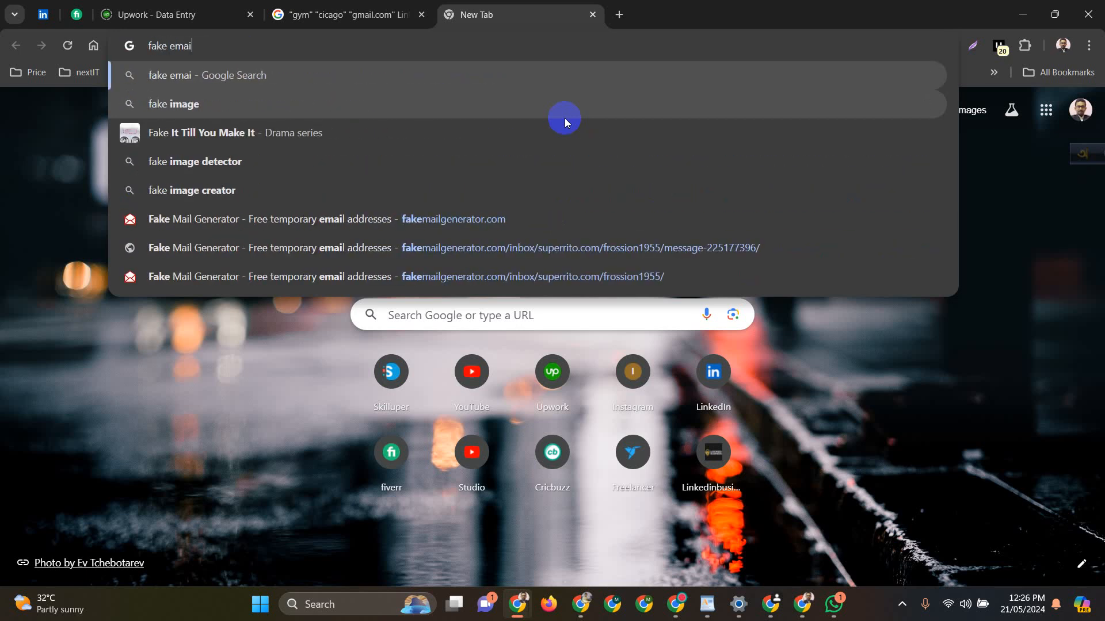
key(Return)
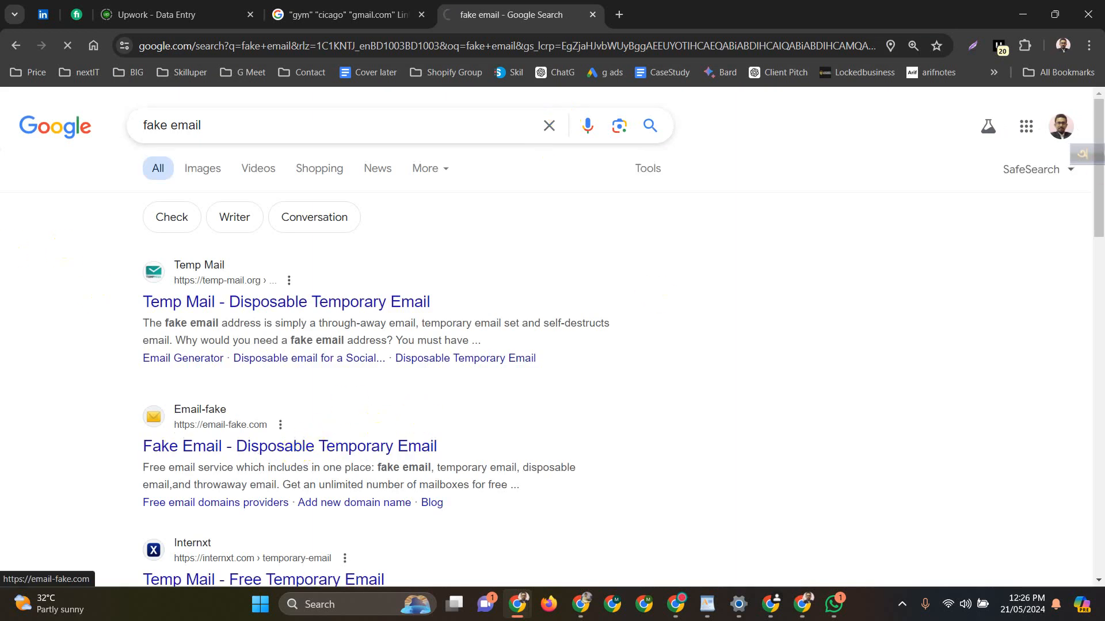
click(623, 6)
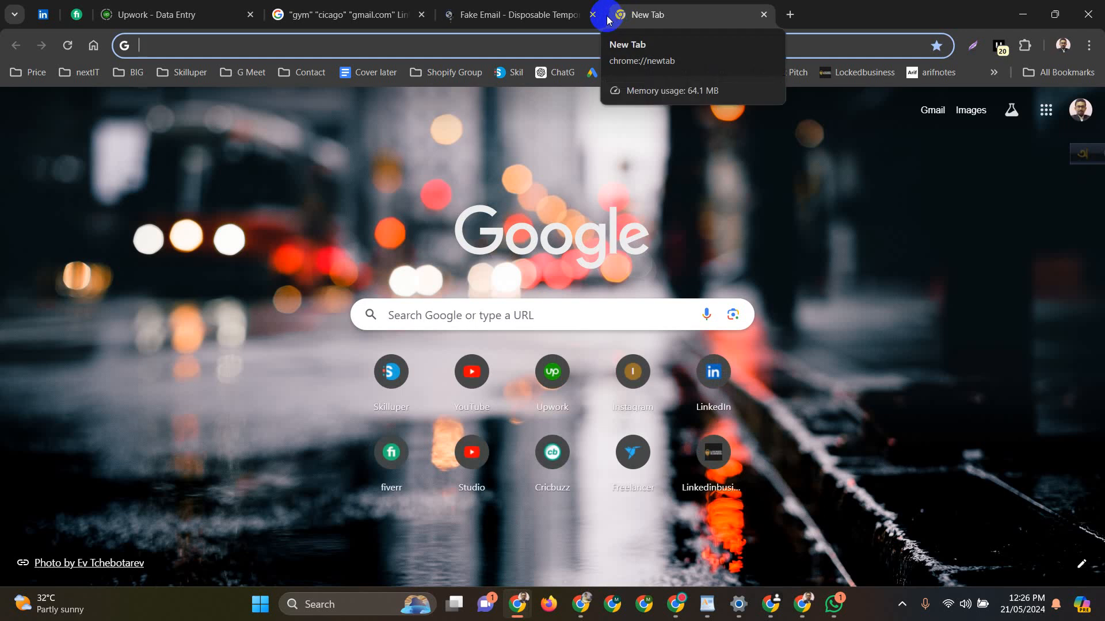
Search for 'pantheosite' and open the Pantheon.io website
text(pan)
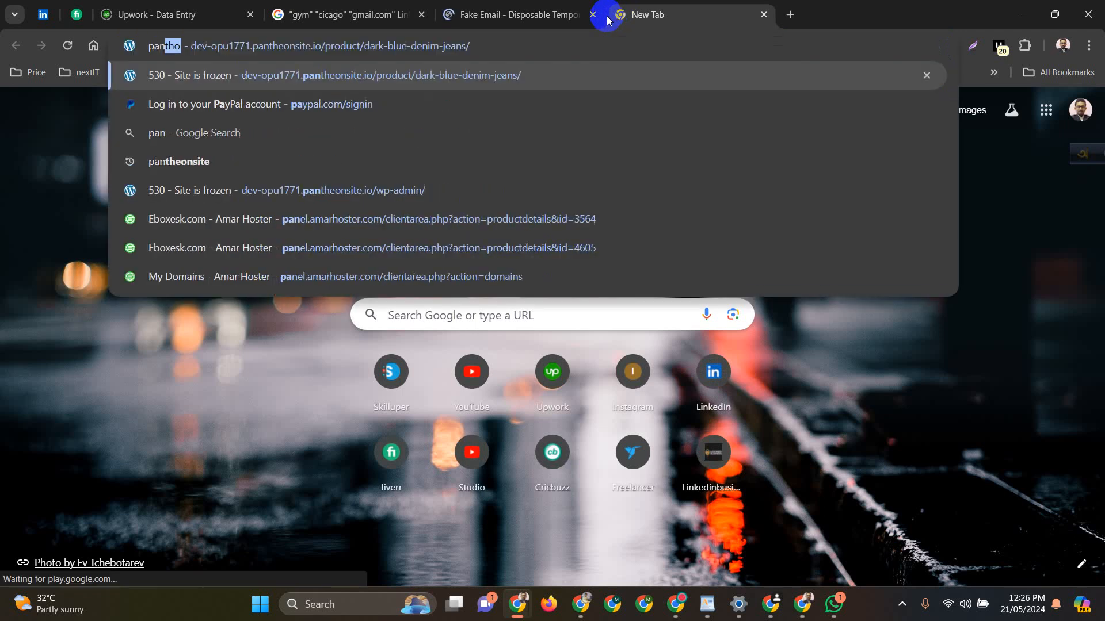
text(tho)
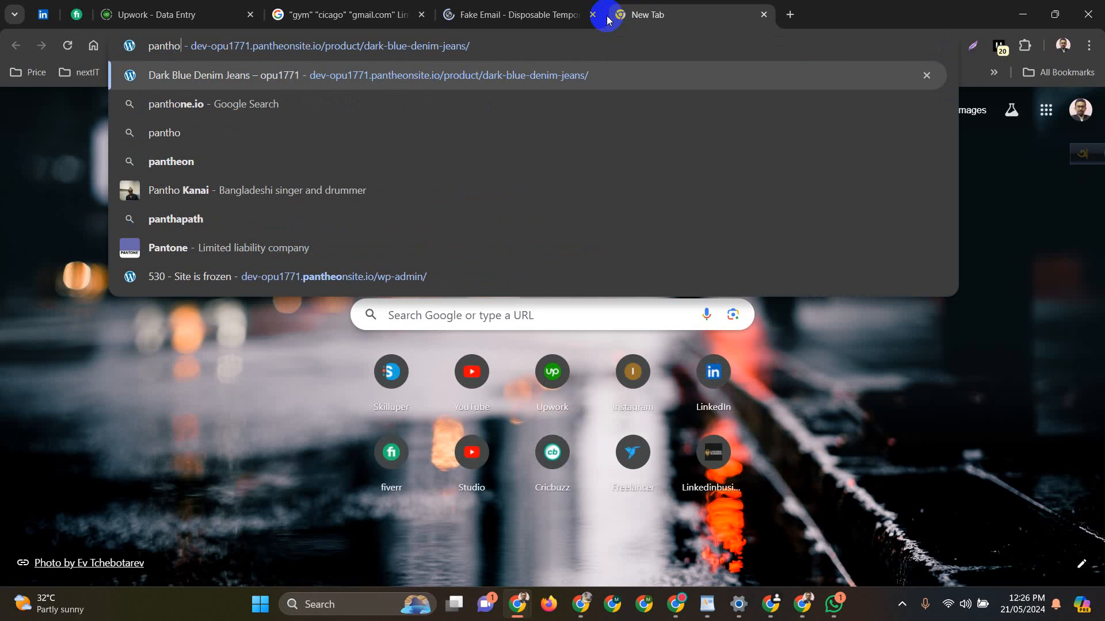
key(BackSpace)
text(e)
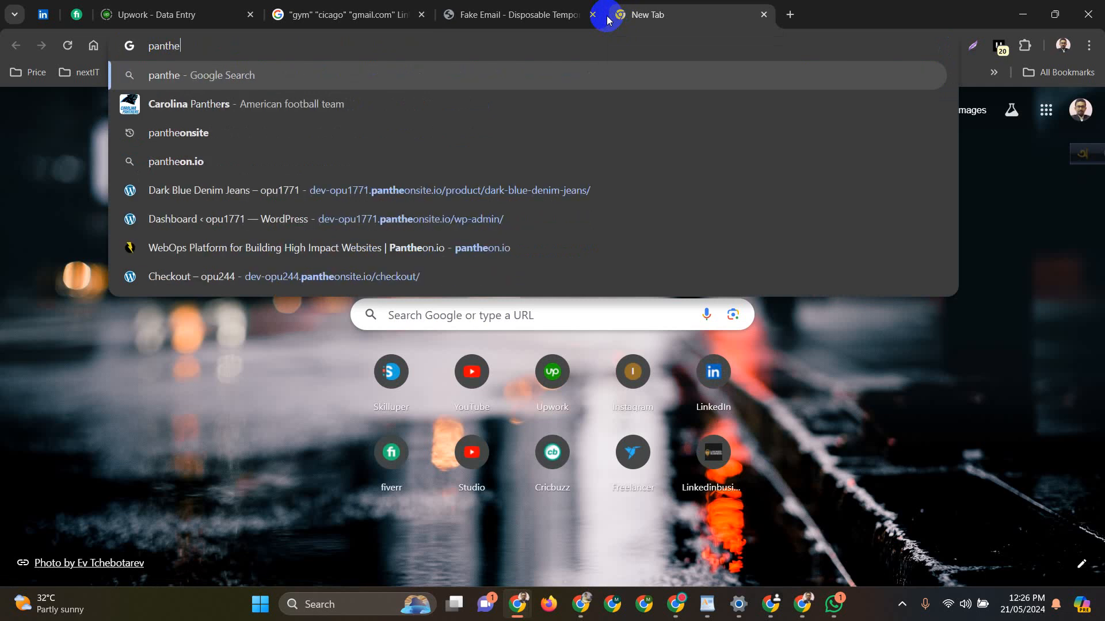
text(osite)
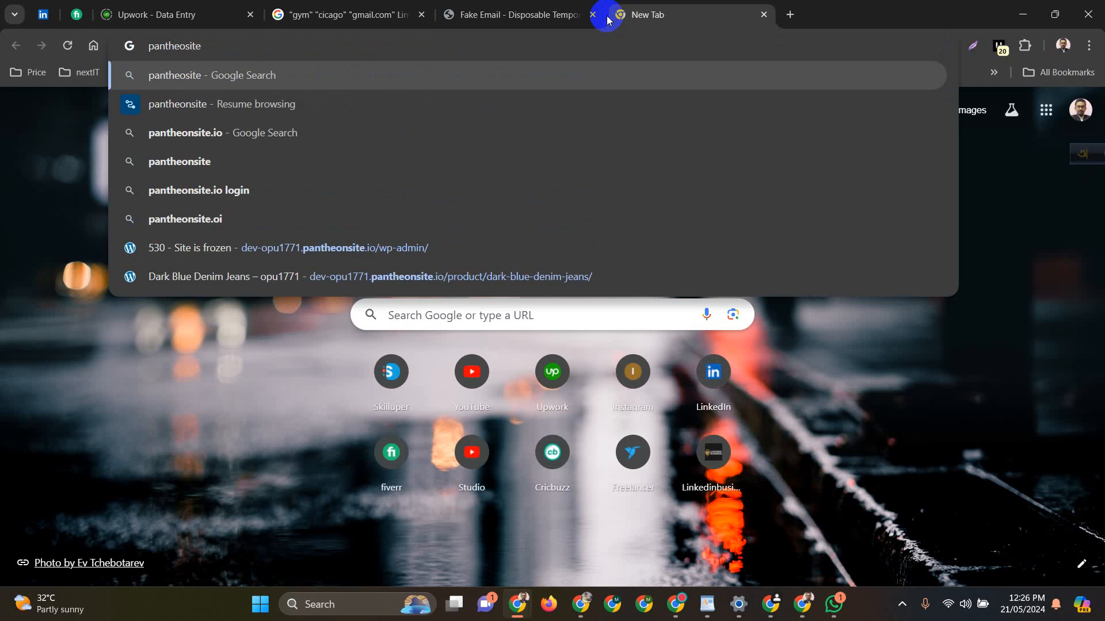
key(Return)
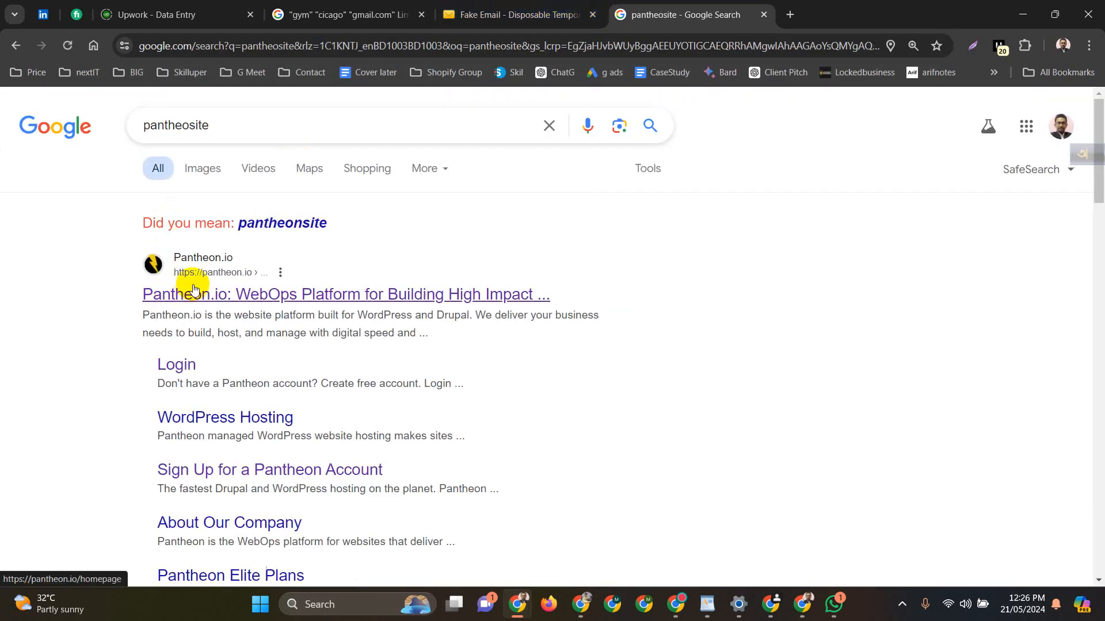
click(173, 297)
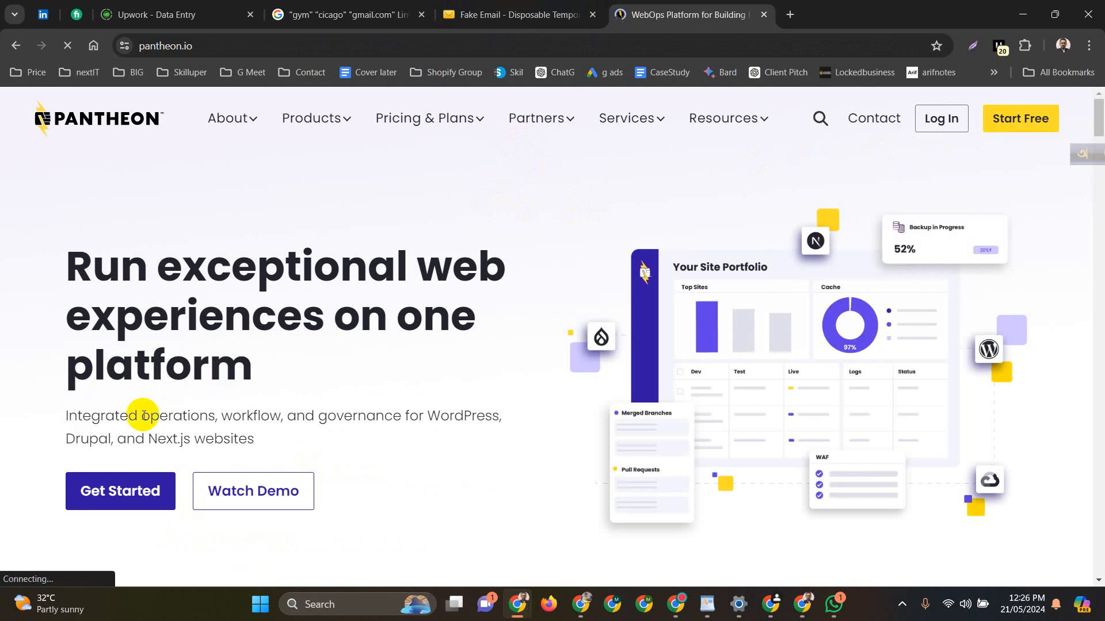
Open Pantheon's Create an Account page, then return to the Fake Email tab
click(117, 493)
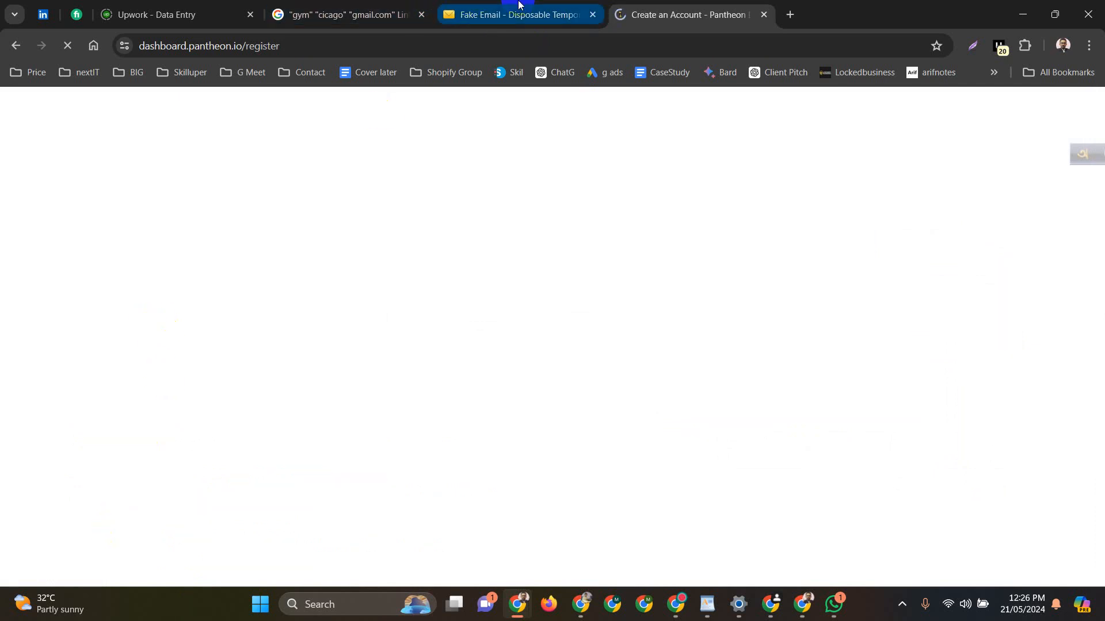
mouse_move(517, 5)
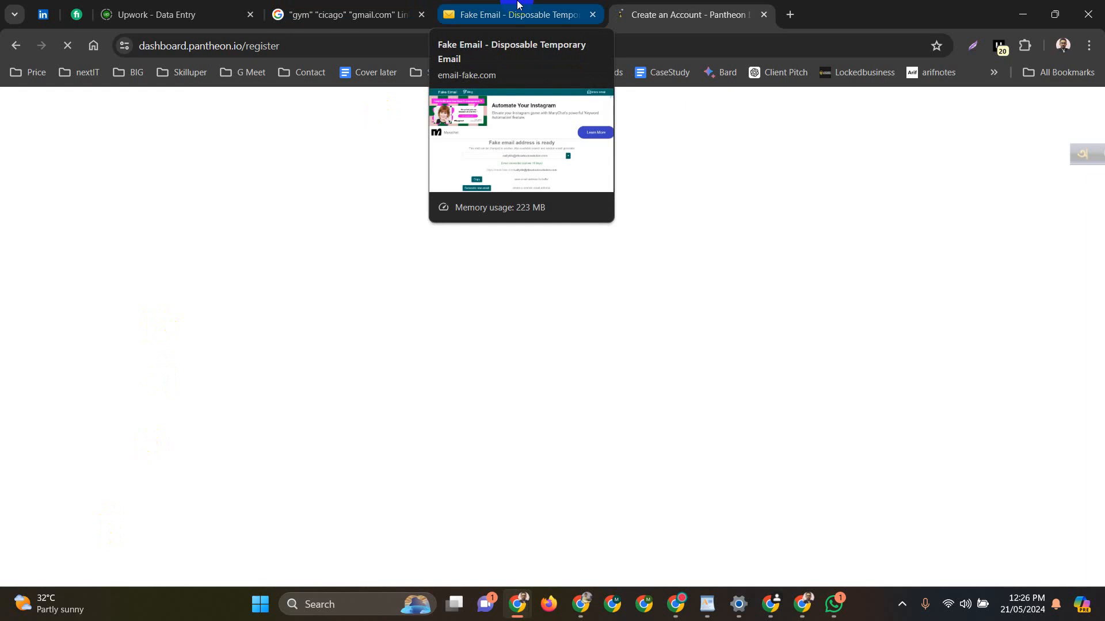
click(517, 5)
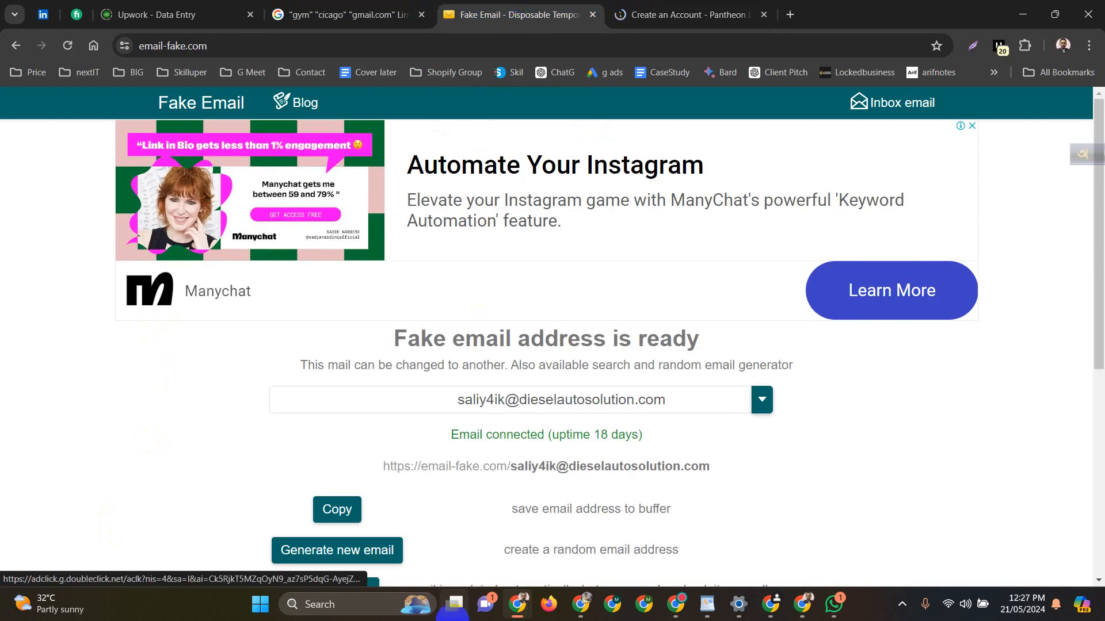
Copy the temporary email address from the Fake Email site
scroll(525, 404, down, 1)
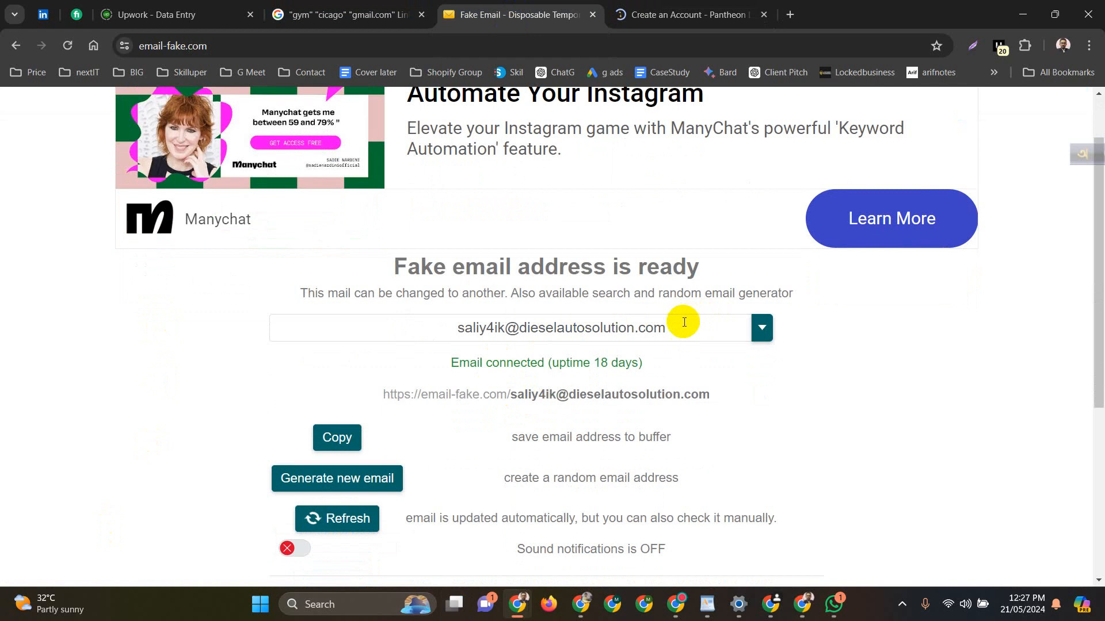
drag(682, 316, 603, 327)
click(321, 454)
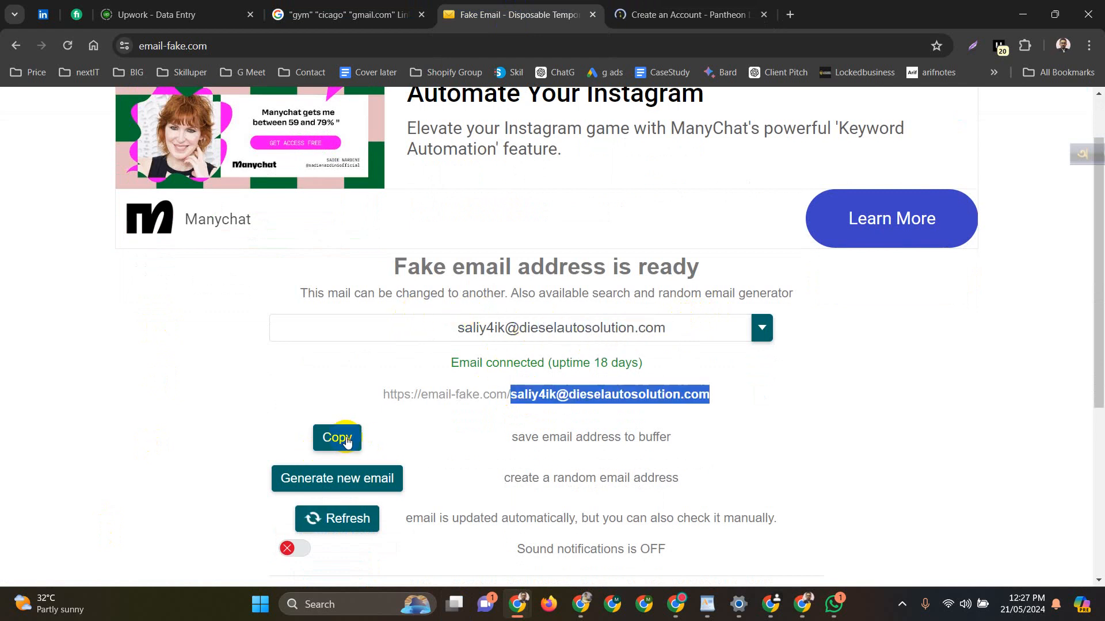
click(670, 16)
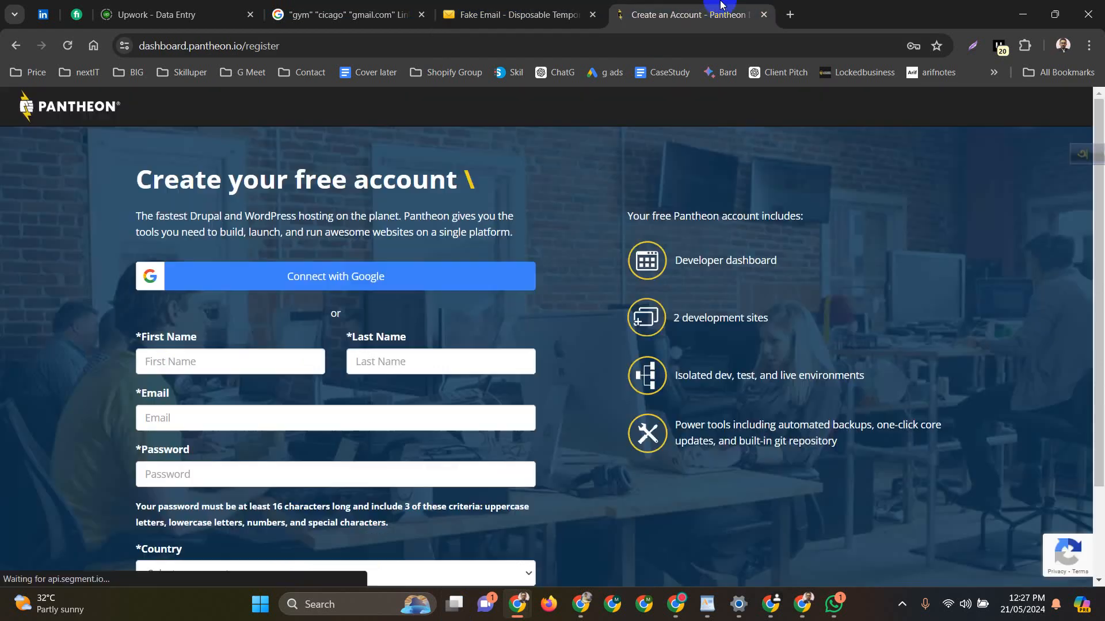
Enter the user's first name and move the surname into the Last Name field
click(224, 359)
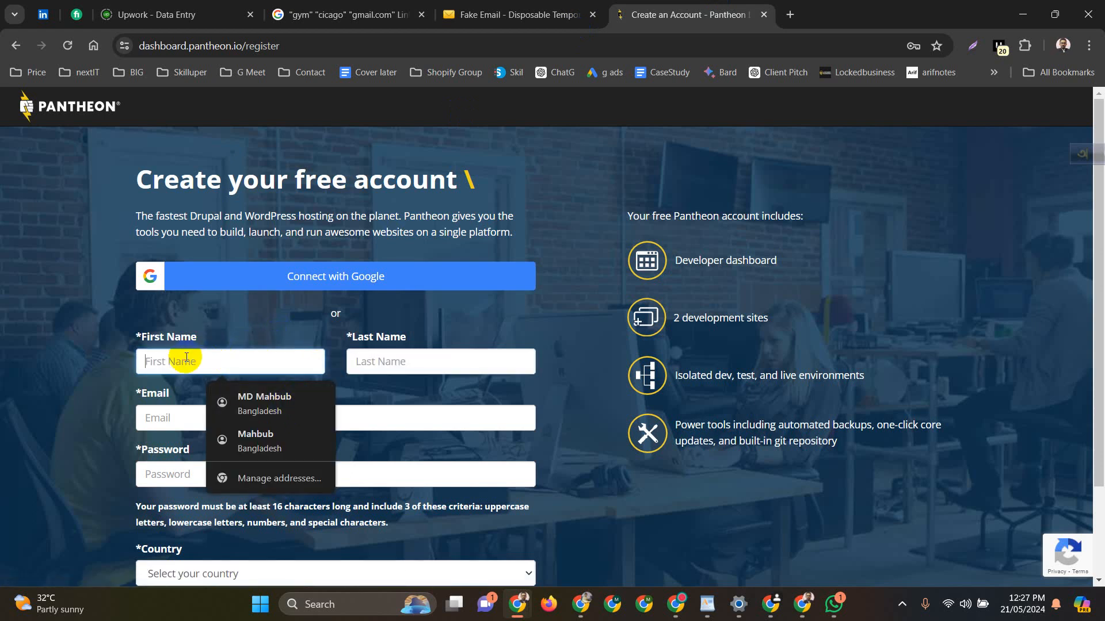
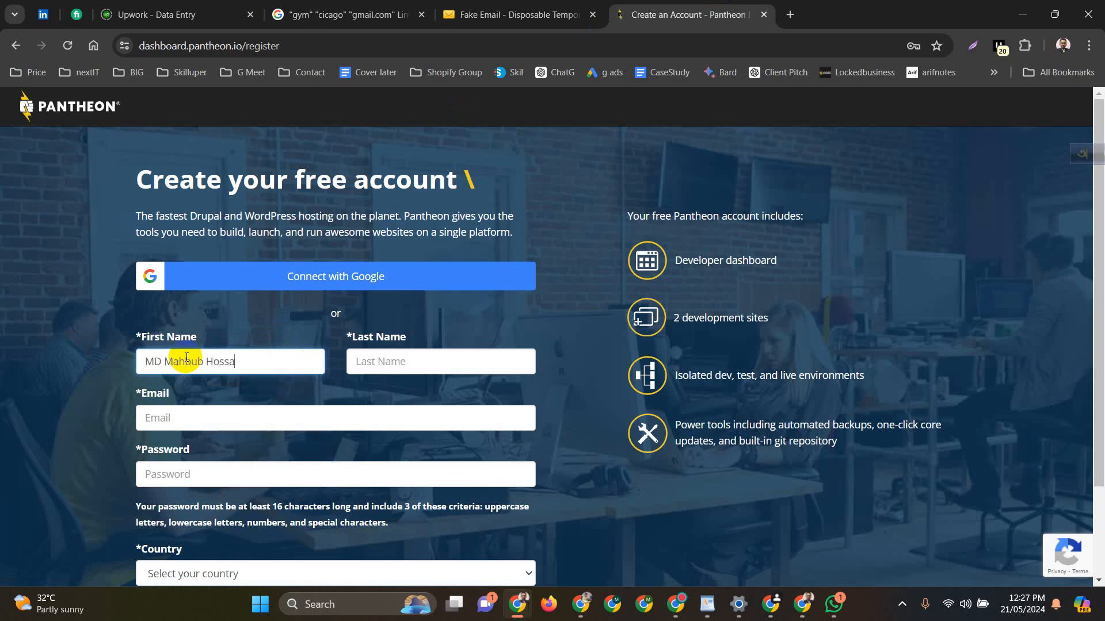
double_click(223, 362)
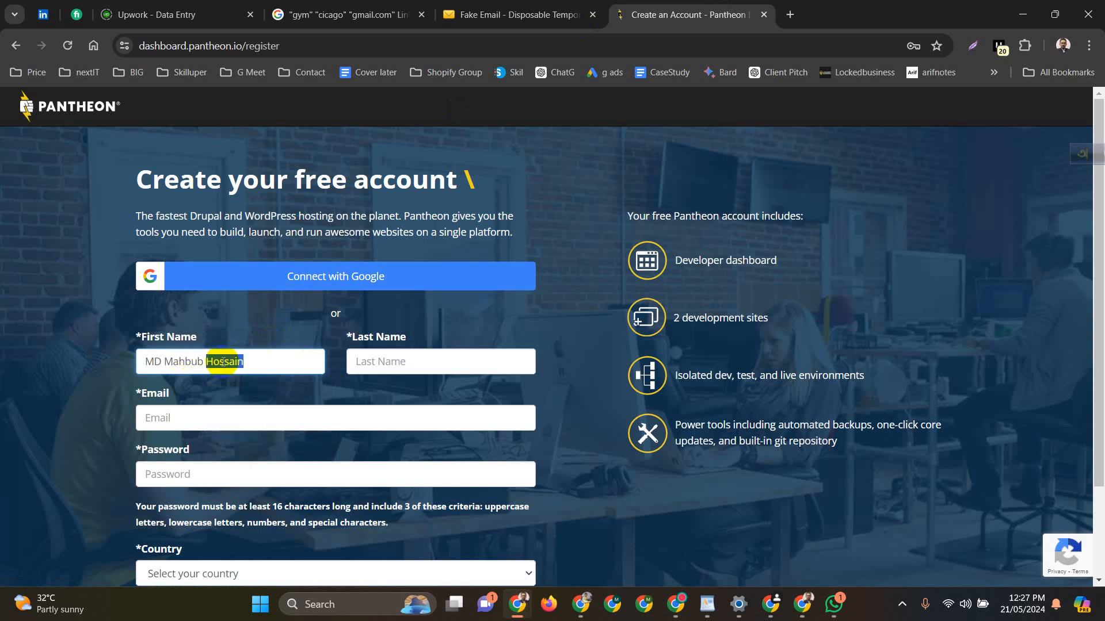
key(ctrl+x)
click(381, 360)
key(ctrl+v)
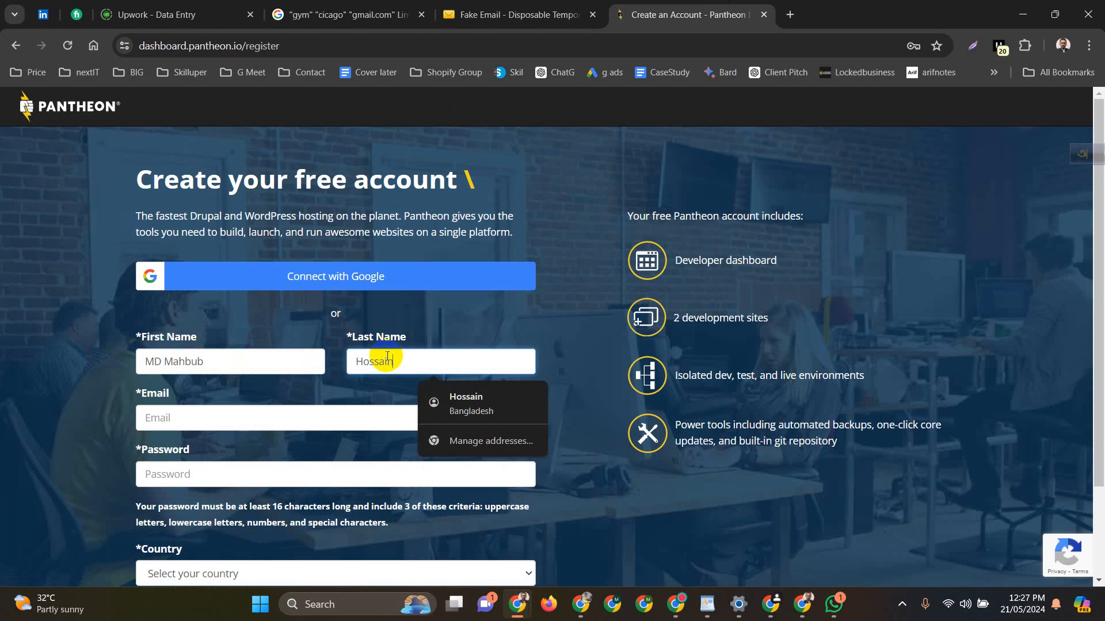
Fill the Email field with the temporary address, re-copying it from the Fake Email site
click(204, 414)
key(ctrl+v)
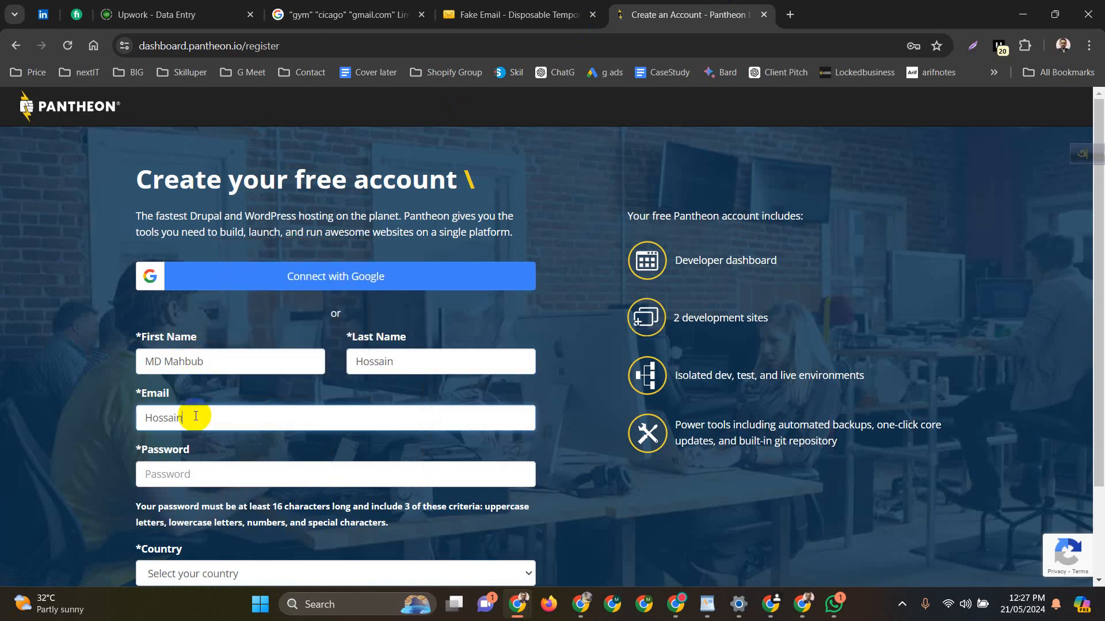
key(ctrl+z)
click(552, 15)
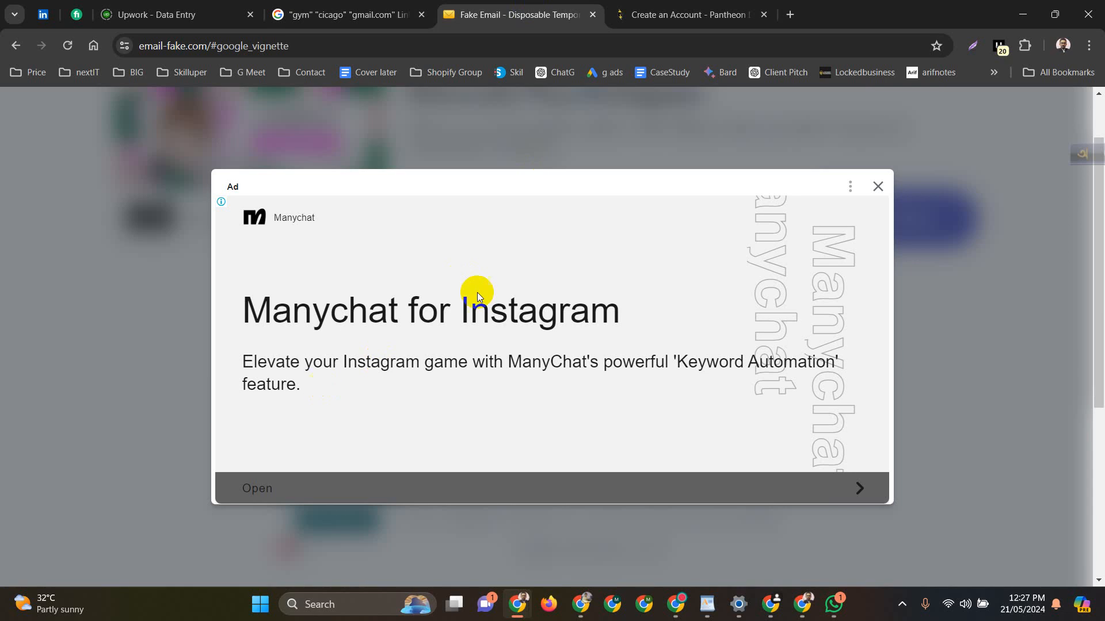
click(870, 194)
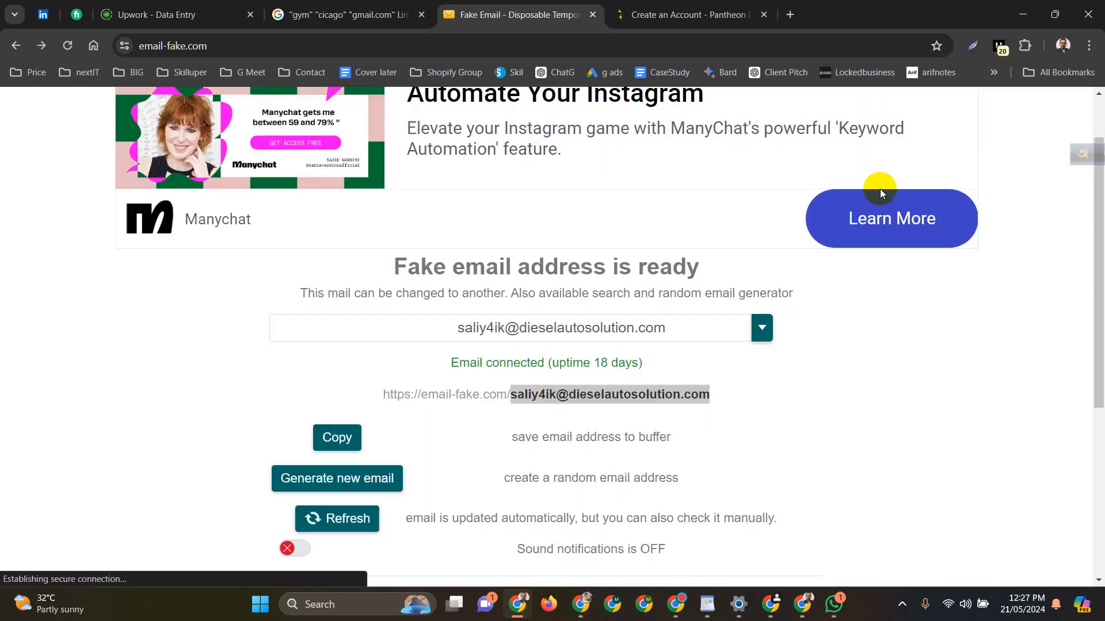
click(323, 438)
click(648, 18)
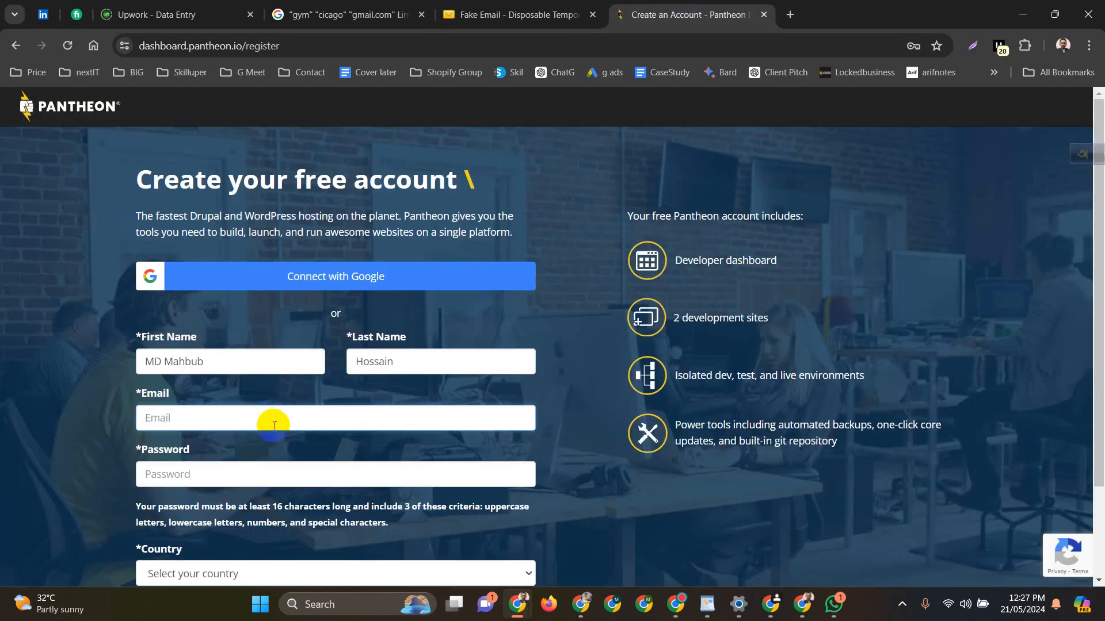
click(578, 8)
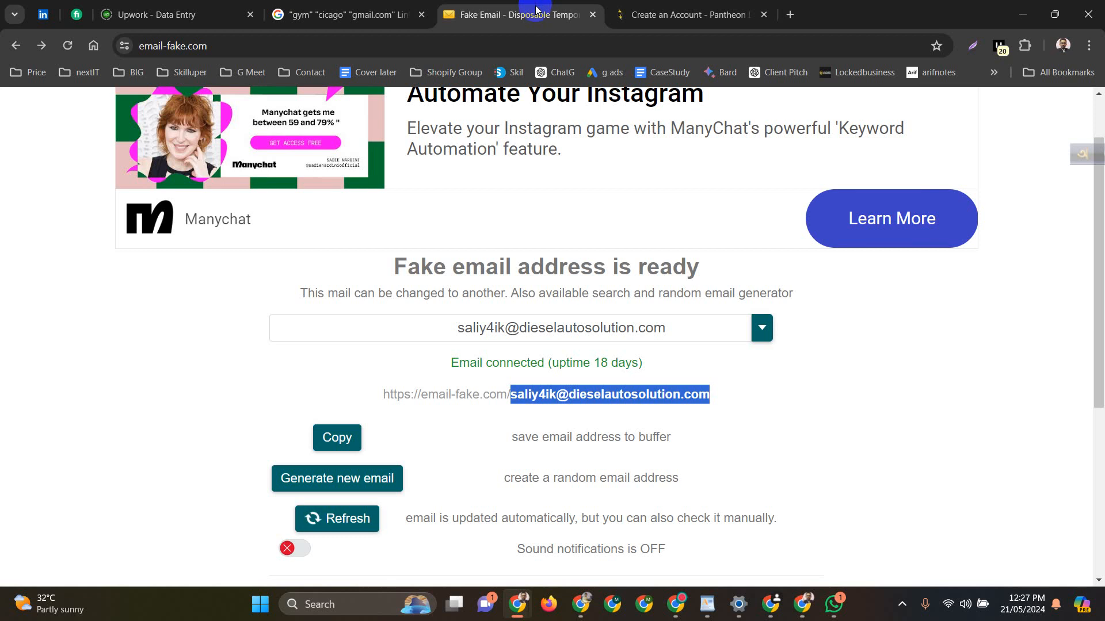
click(667, 14)
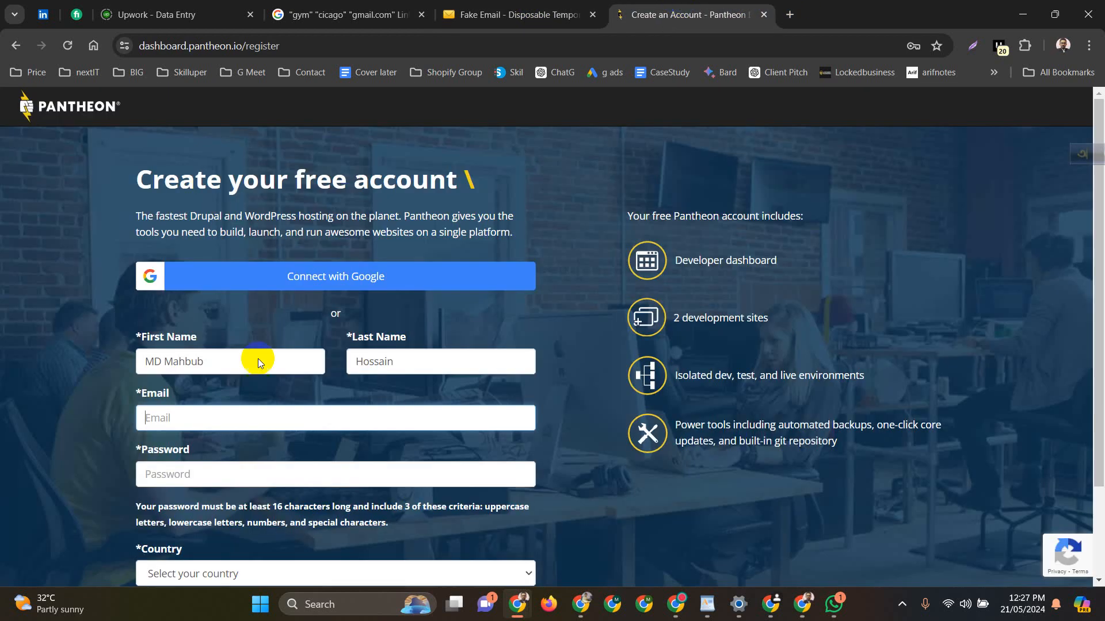
click(210, 419)
key(ctrl+v)
Paste the password, choose Bangladesh as the country, and agree to the Terms of Use
click(214, 469)
key(ctrl+v)
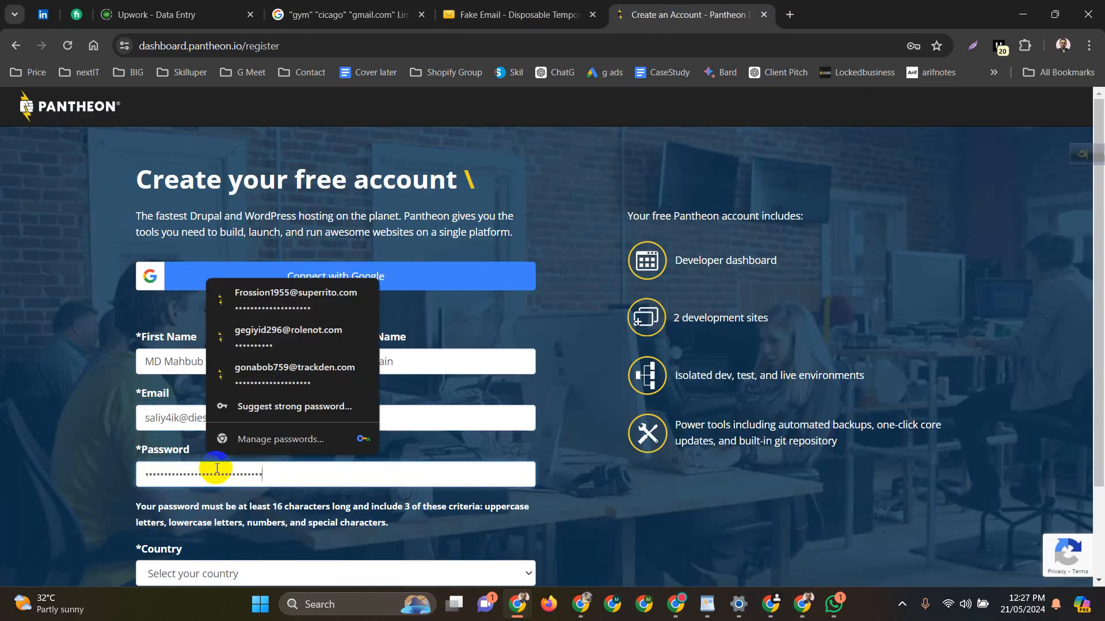
click(247, 575)
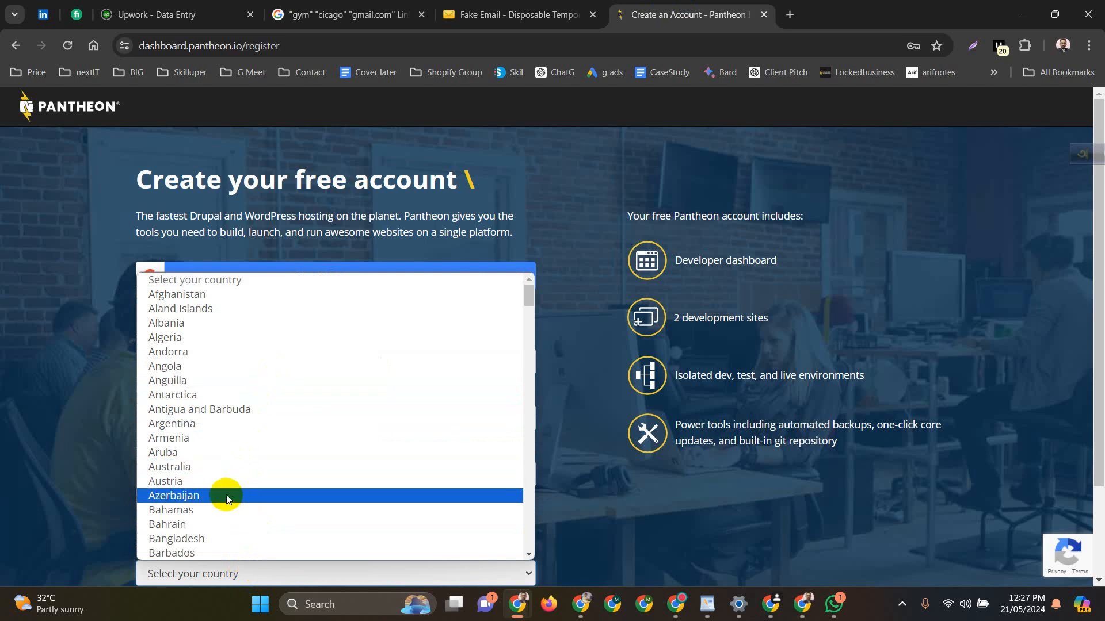
click(209, 538)
scroll(288, 456, down, 3)
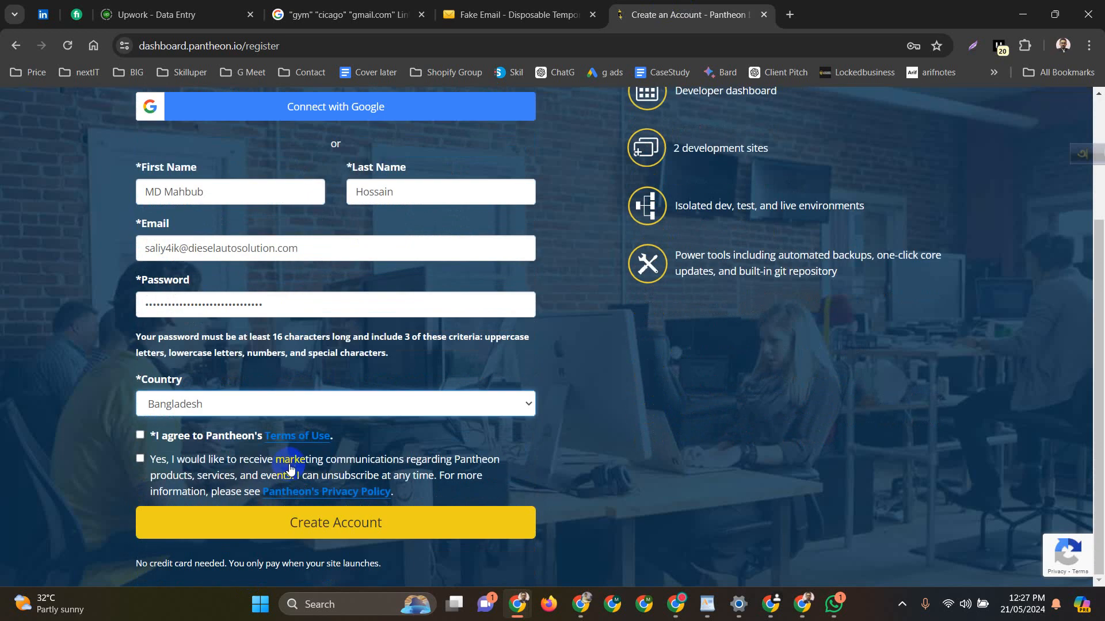
click(139, 436)
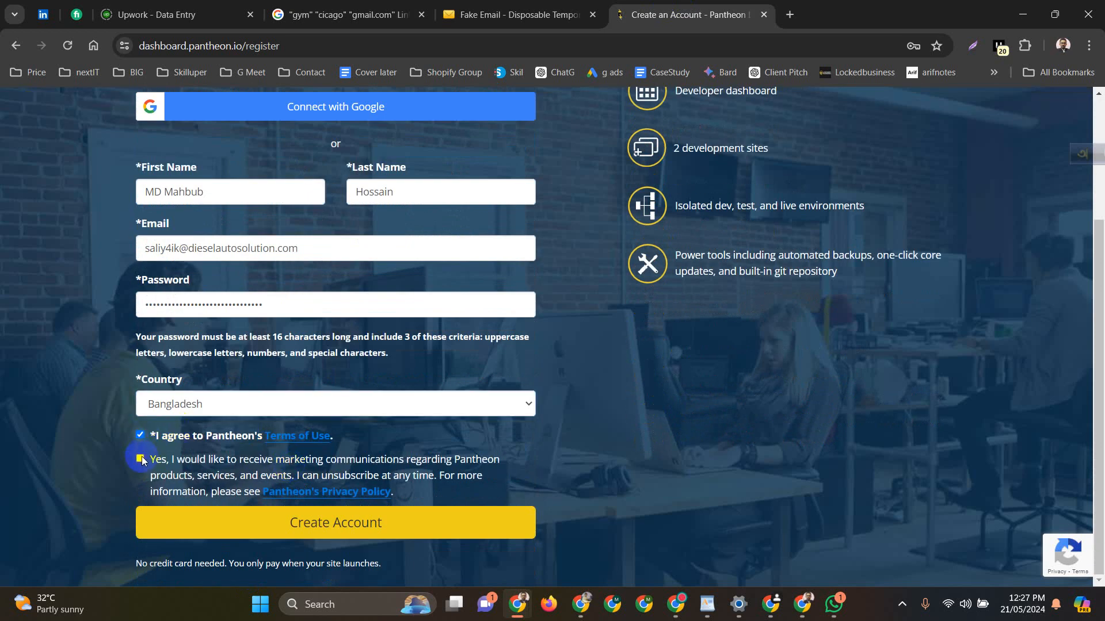
Submit the sign-up form to create the account and let the browser save the login
click(361, 530)
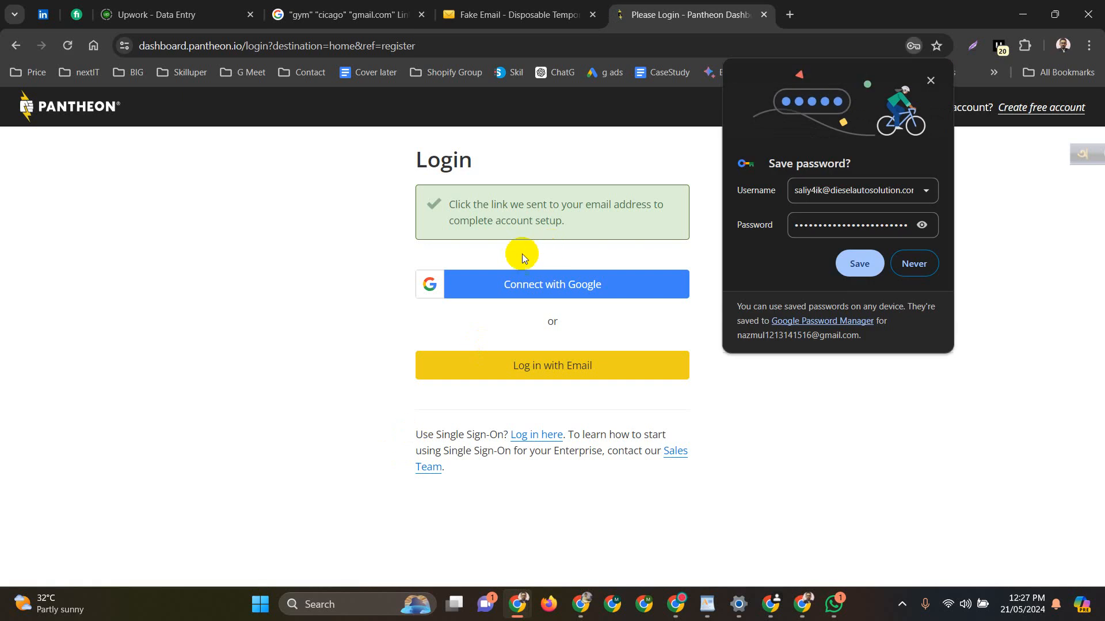
click(522, 374)
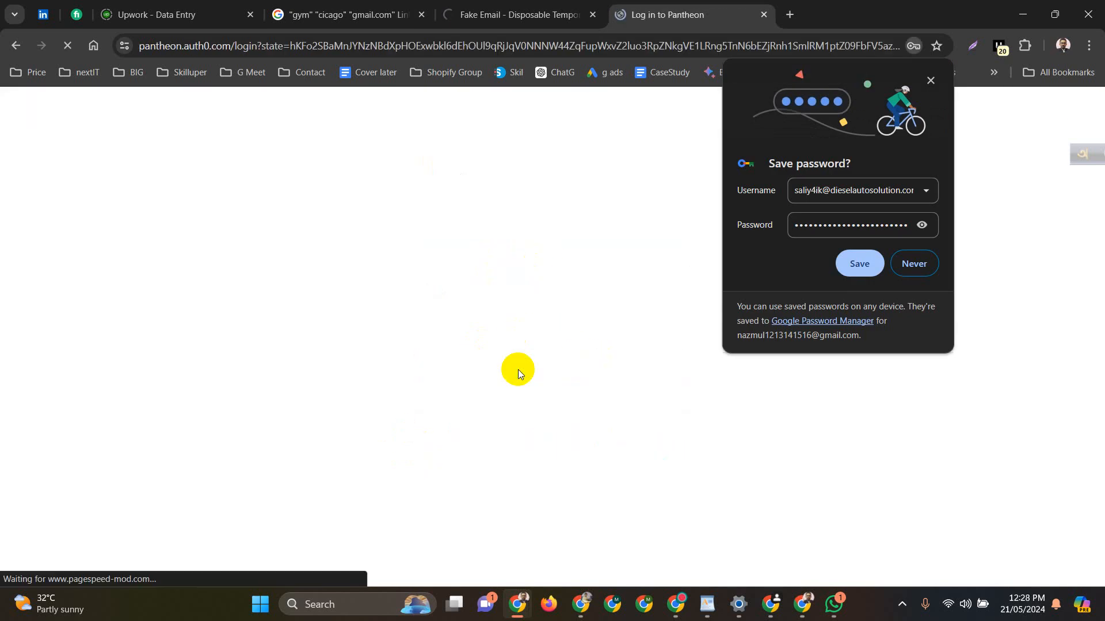
click(857, 263)
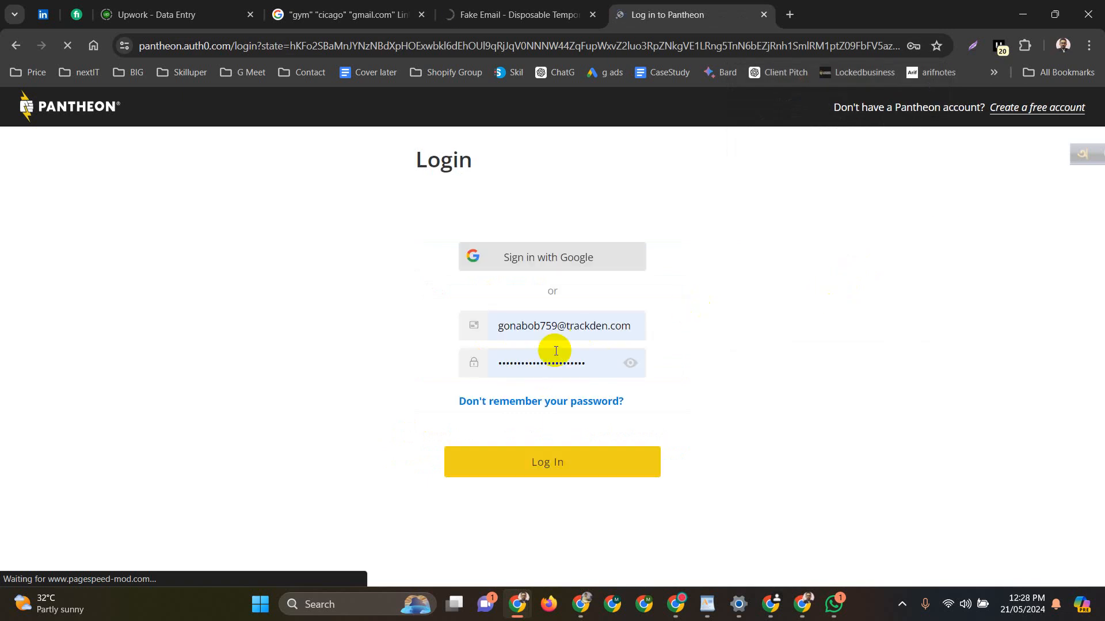
Log in with the new account's email and password, then check the temporary inbox
triple_click(588, 336)
key(ctrl+v)
click(610, 362)
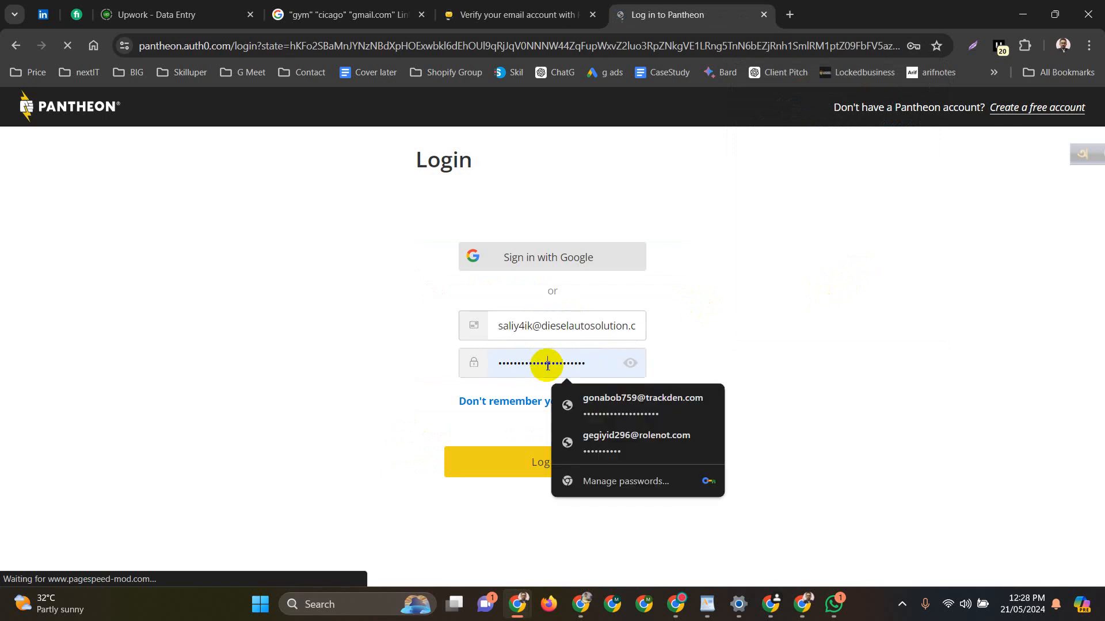
key(ctrl+a)
key(ctrl+v)
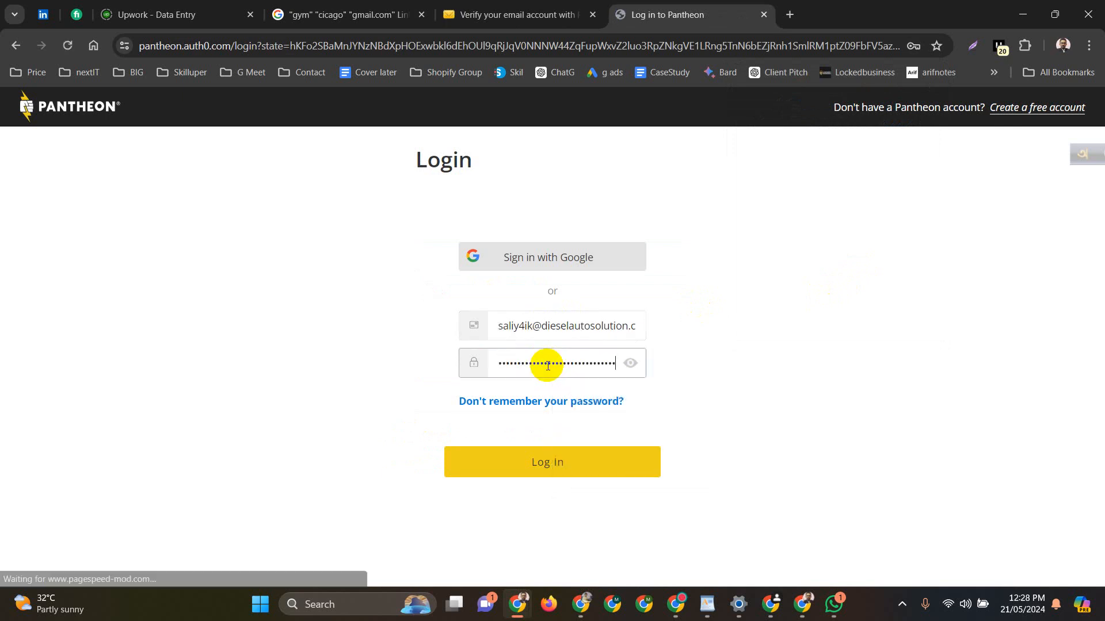
click(550, 454)
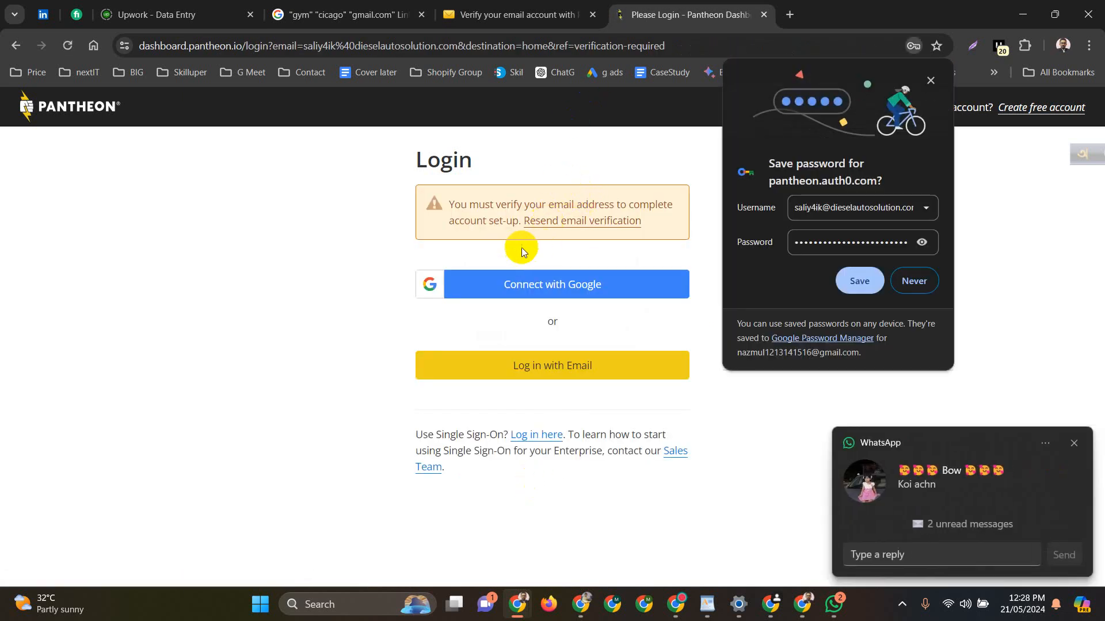
click(515, 14)
Open the Verify Email link in Pantheon's message in the disposable inbox
scroll(460, 214, down, 2)
scroll(461, 214, down, 1)
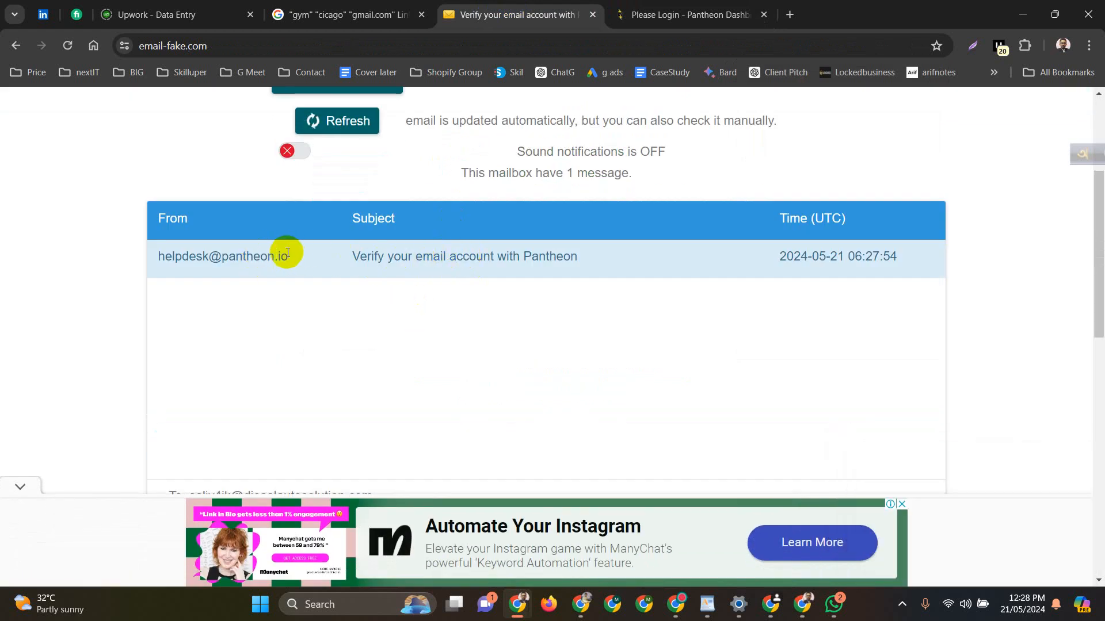
scroll(567, 395, down, 4)
scroll(569, 396, down, 4)
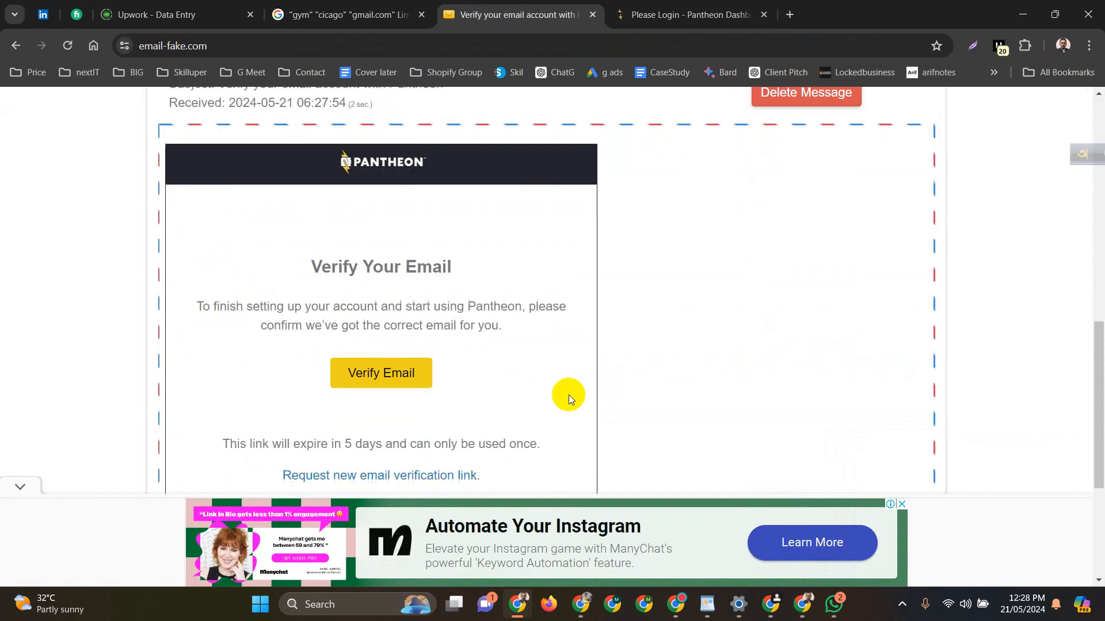
click(370, 327)
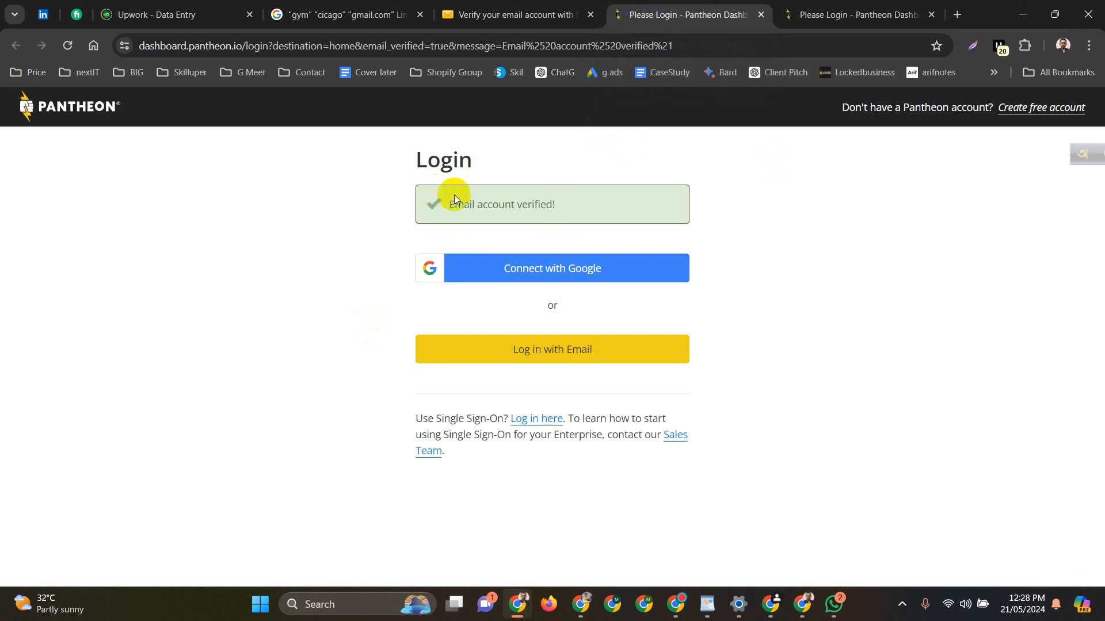
Log in via email using the new account's address and the pasted password
click(518, 349)
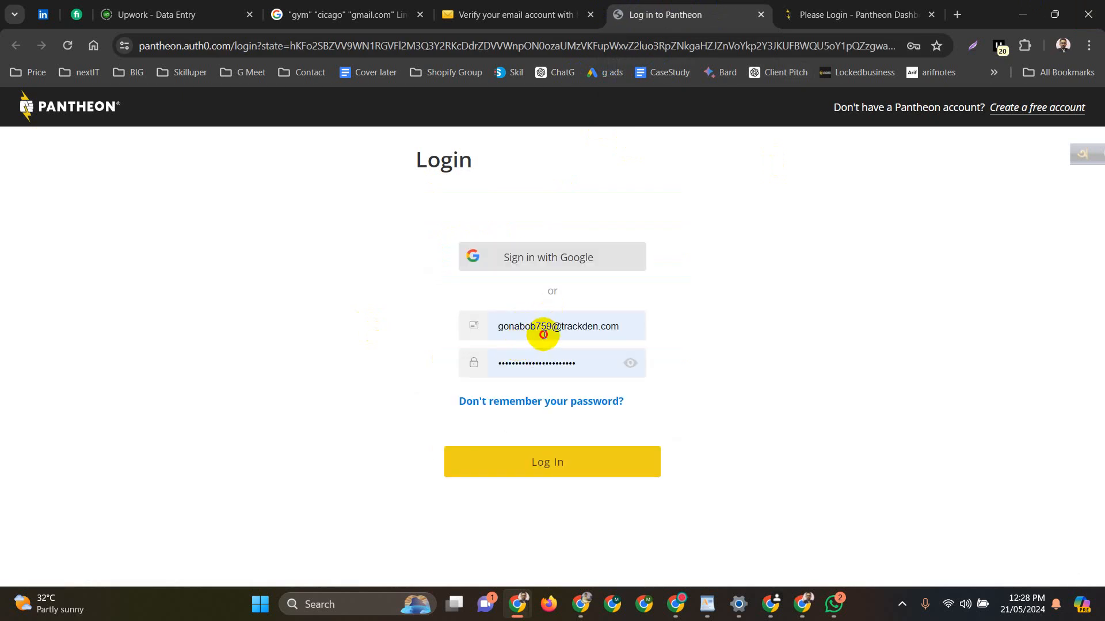
click(545, 330)
click(556, 405)
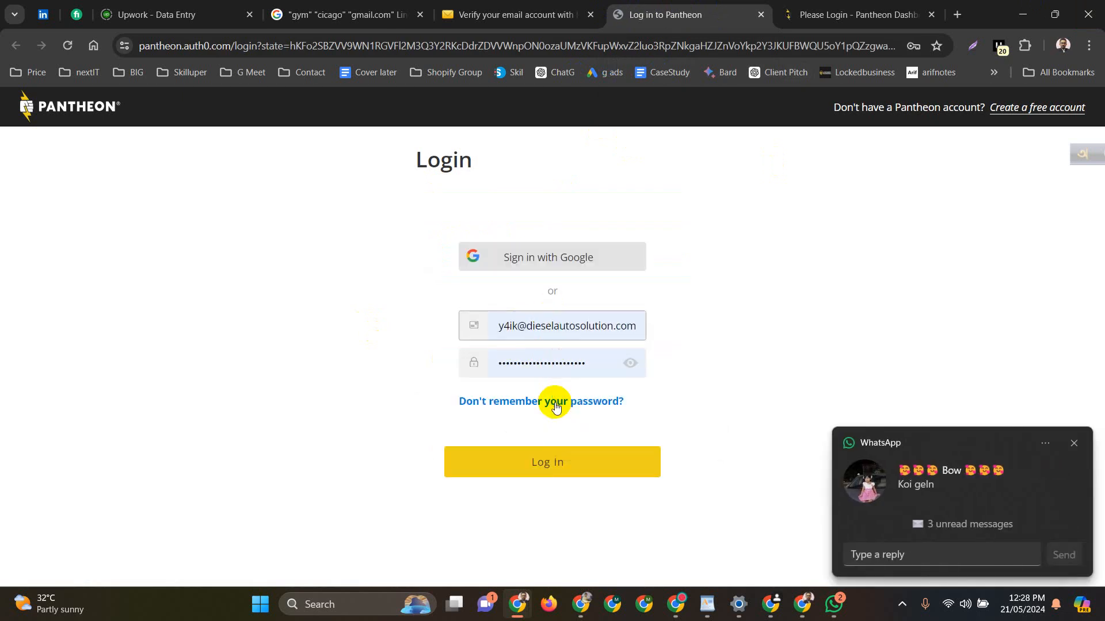
click(525, 362)
double_click(529, 363)
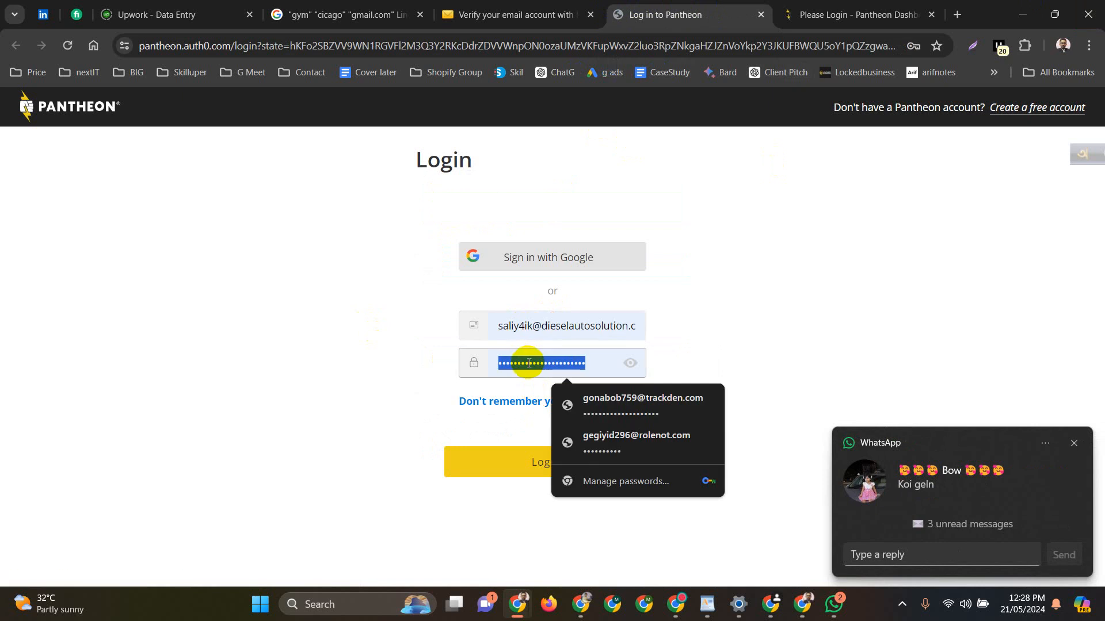
key(ctrl+v)
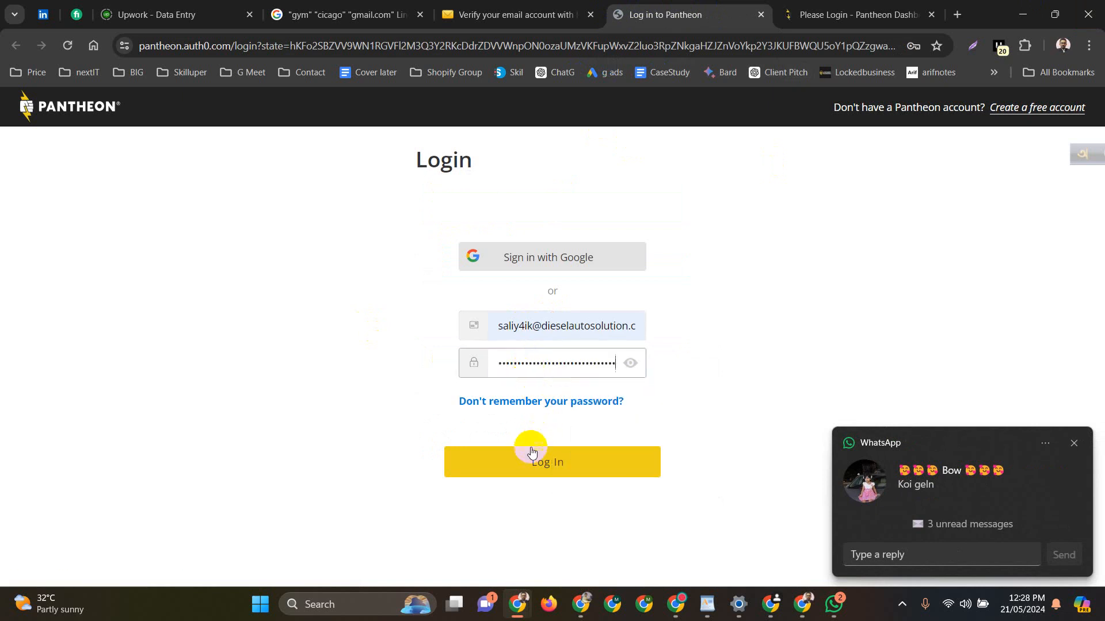
click(521, 464)
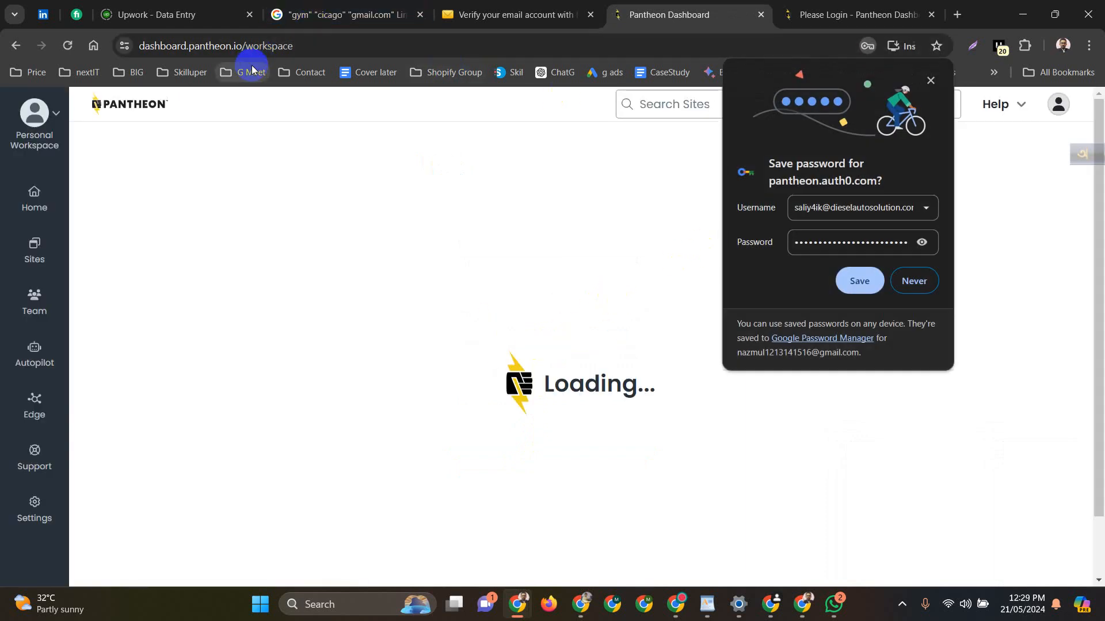
Save the login, then start a free WordPress site from Sites, reloading past the 404
click(863, 282)
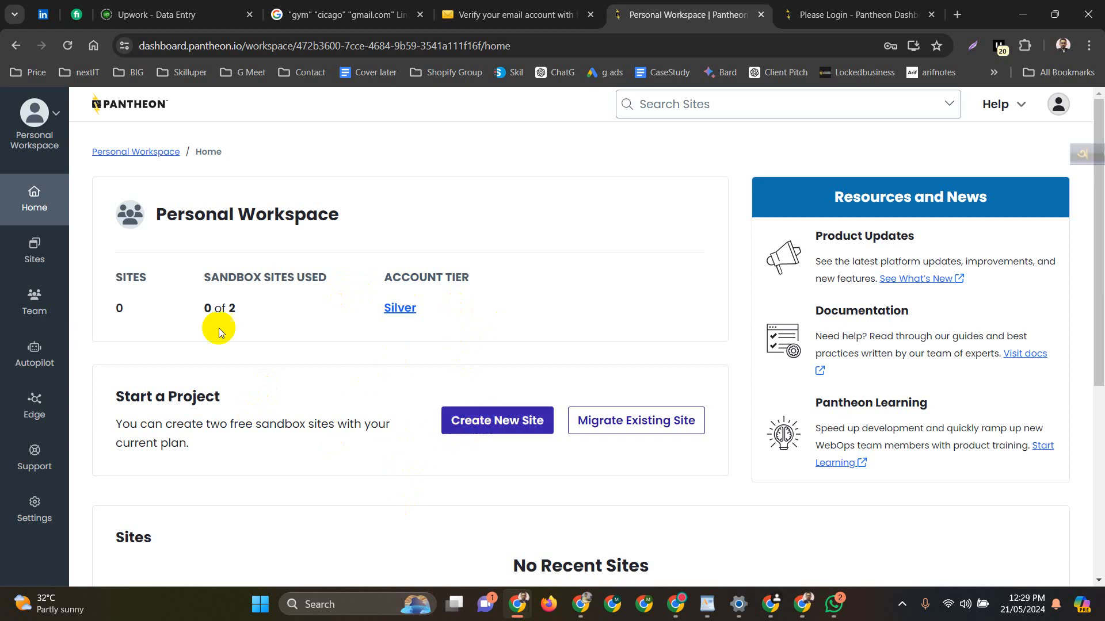
click(29, 260)
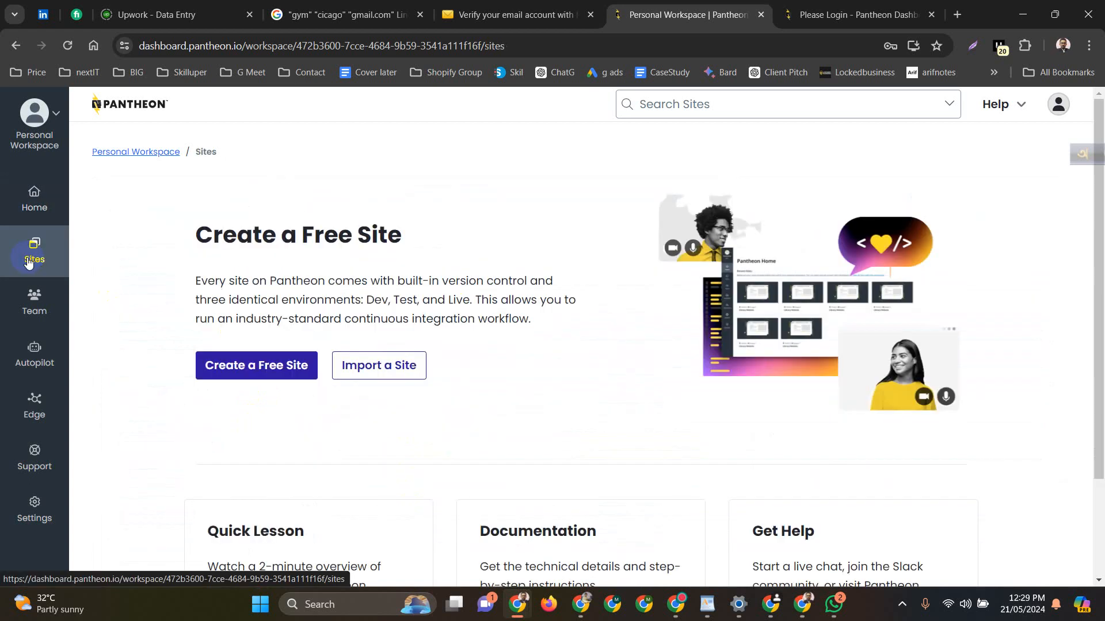
click(249, 363)
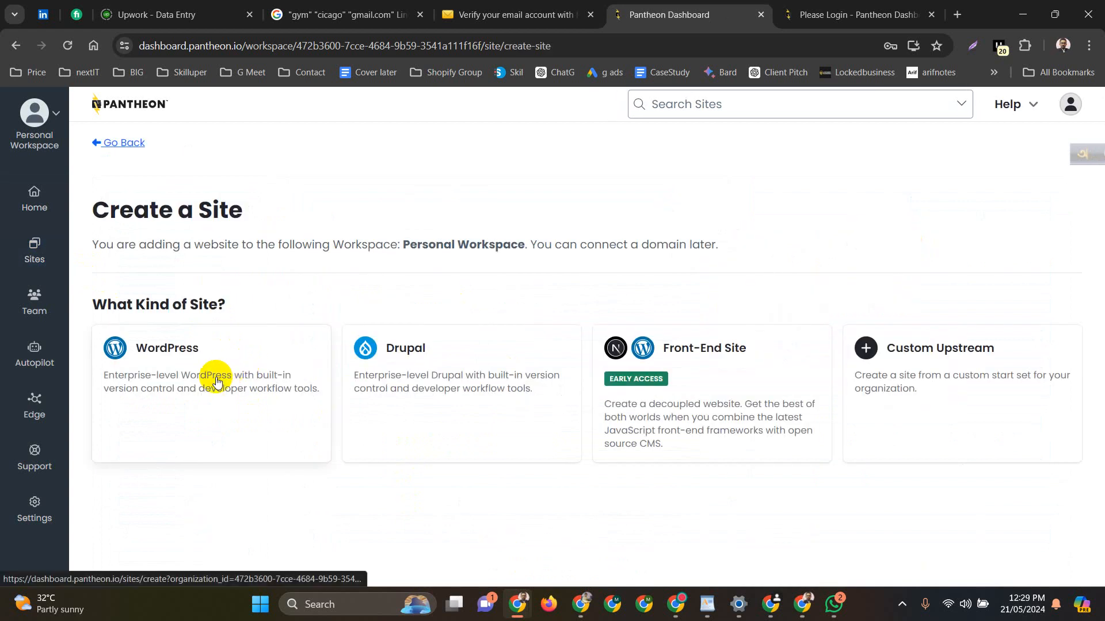
click(147, 366)
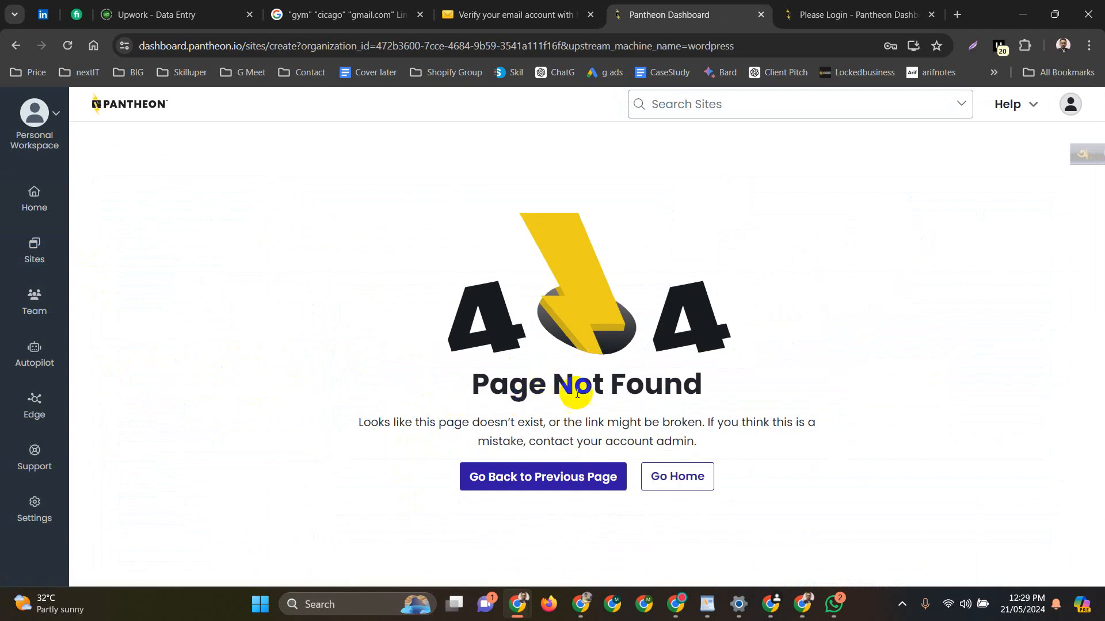
click(515, 478)
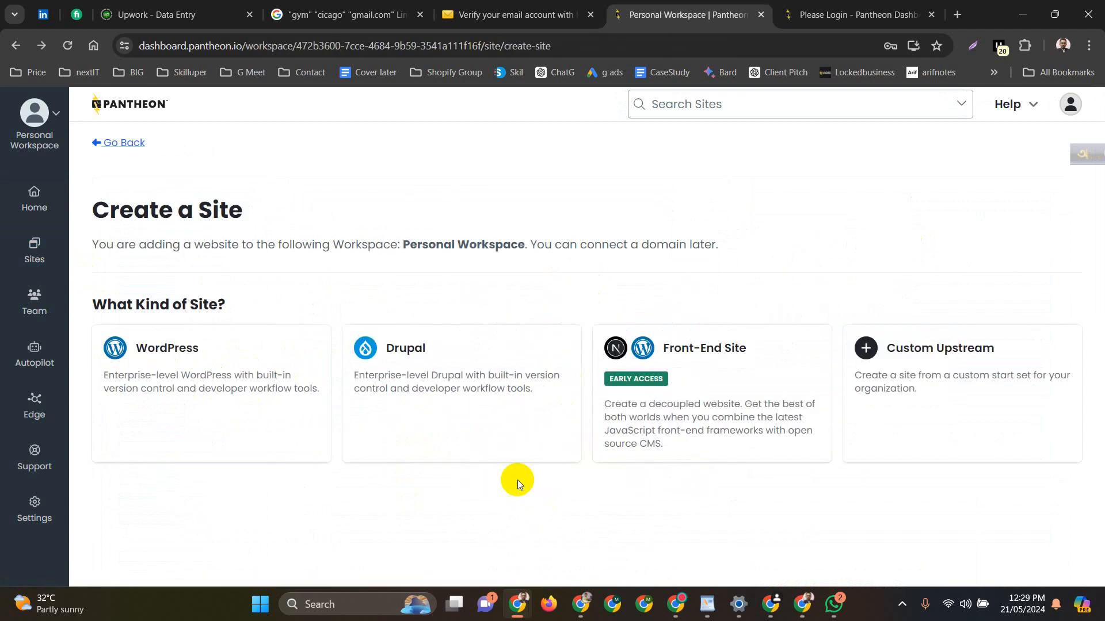
click(256, 351)
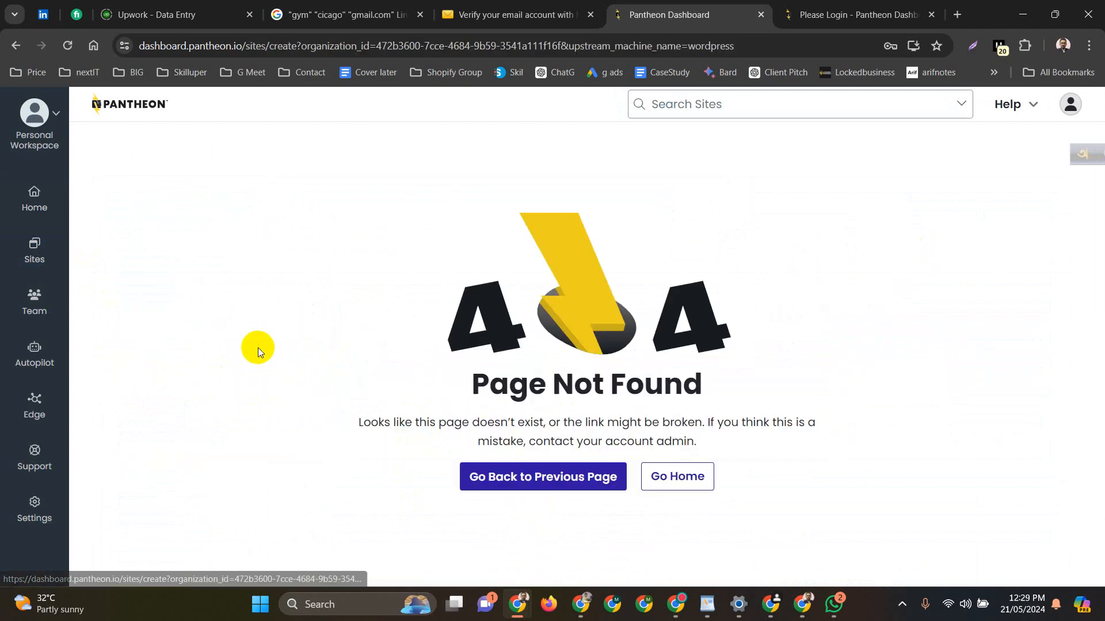
click(67, 46)
click(67, 46)
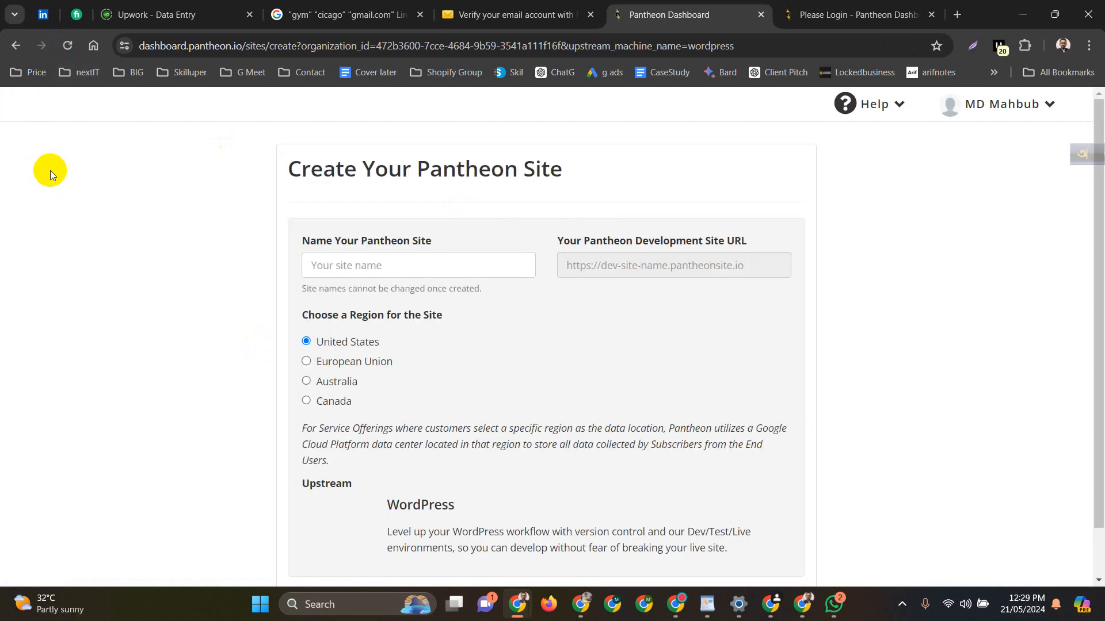
Name the new WordPress site T20WC, keep the United States region, and continue
click(347, 266)
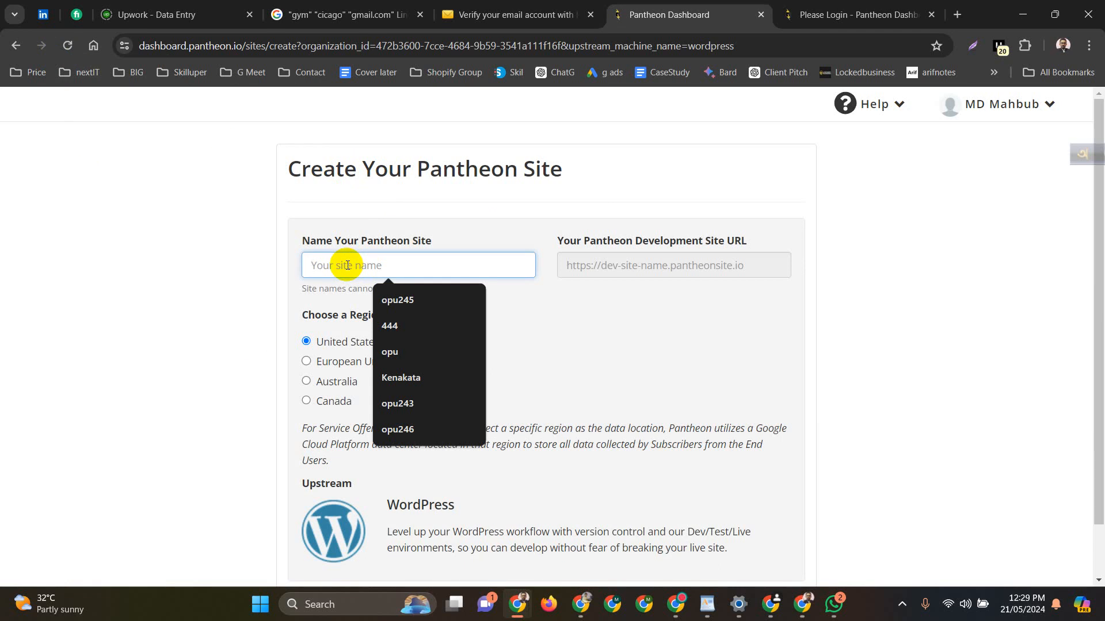
text(T)
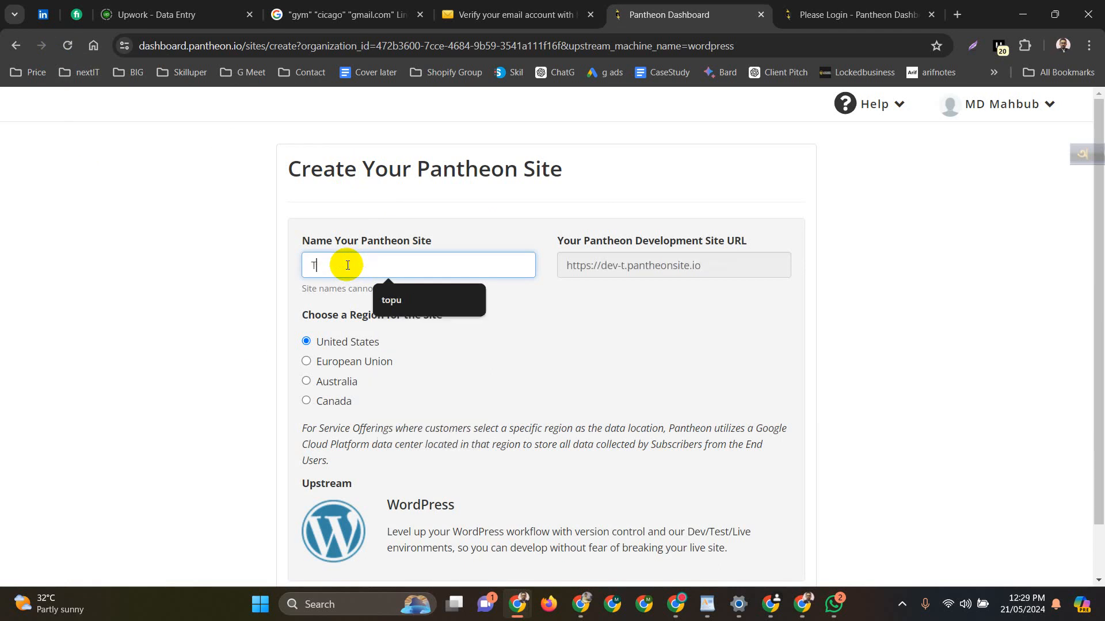
text(20)
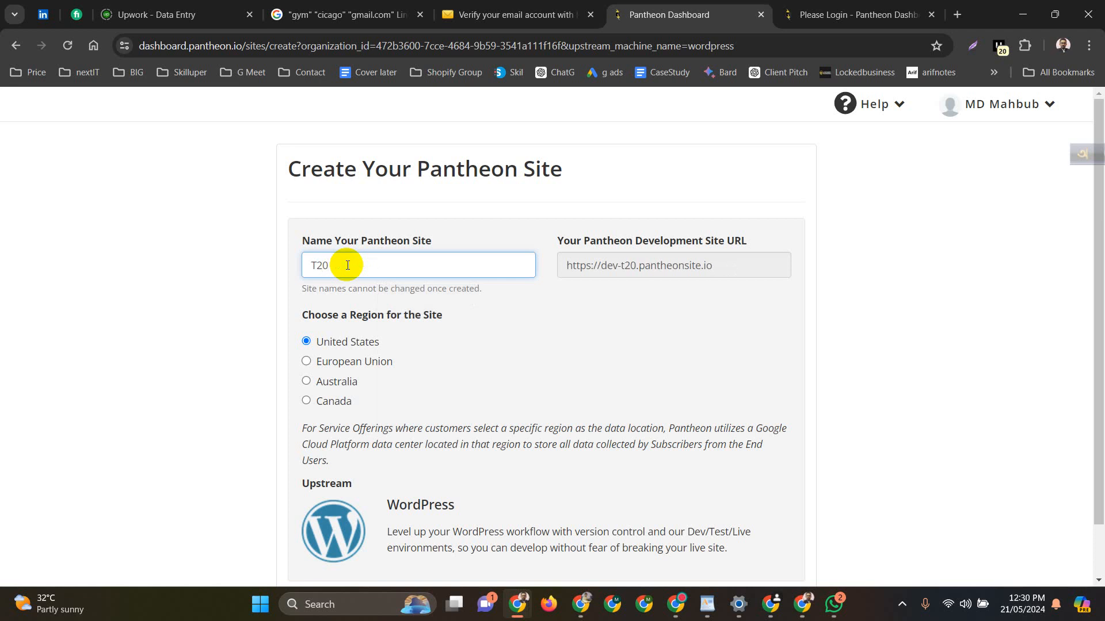
text(WC)
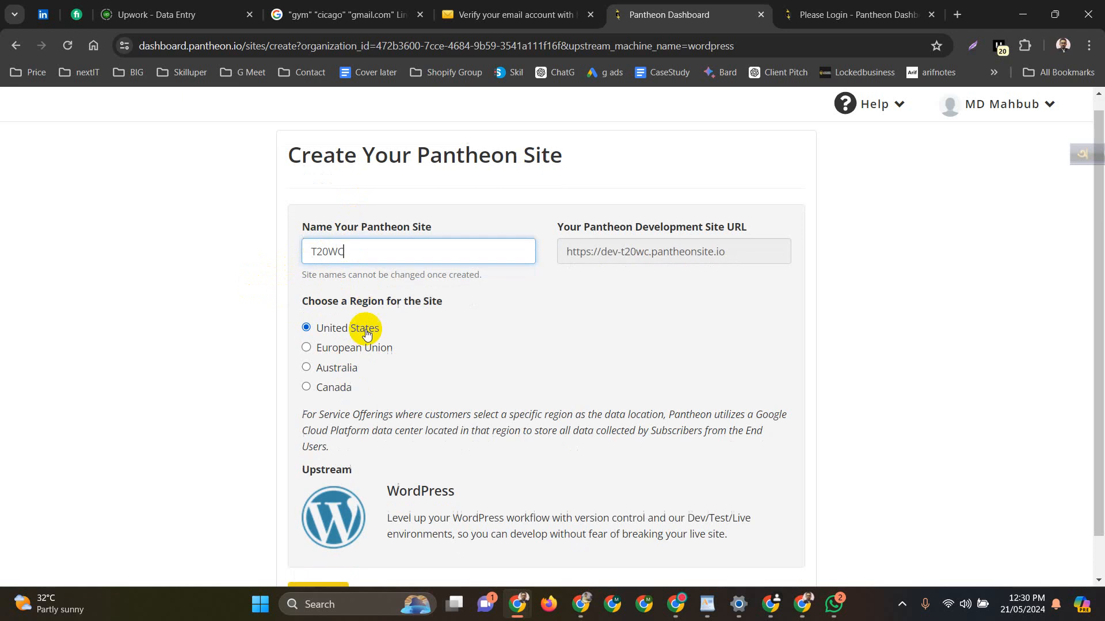
scroll(362, 328, down, 1)
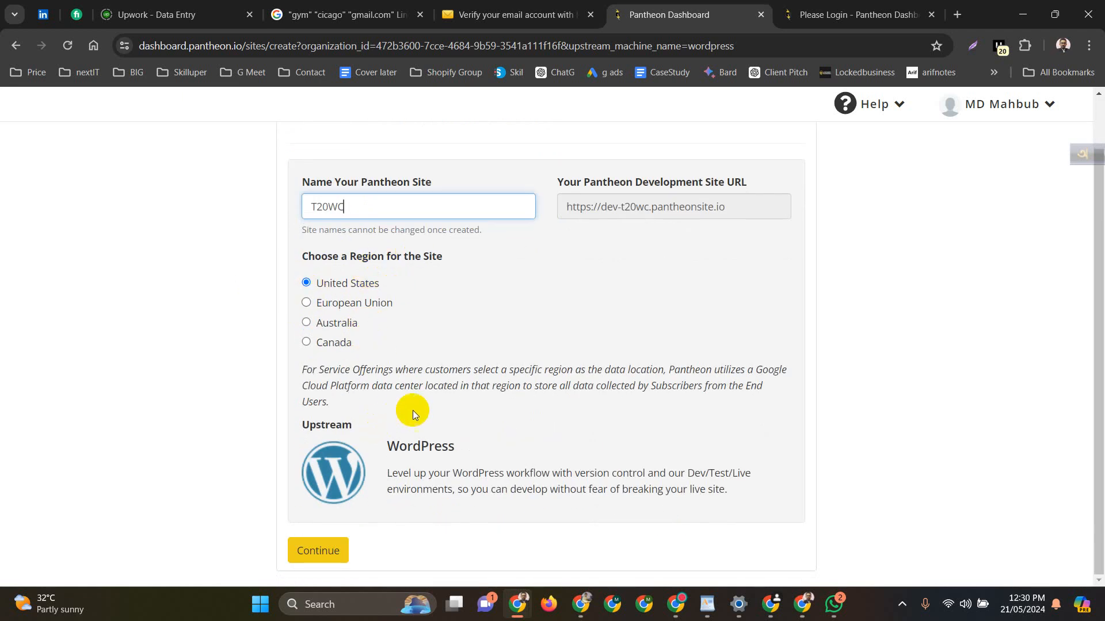
click(329, 542)
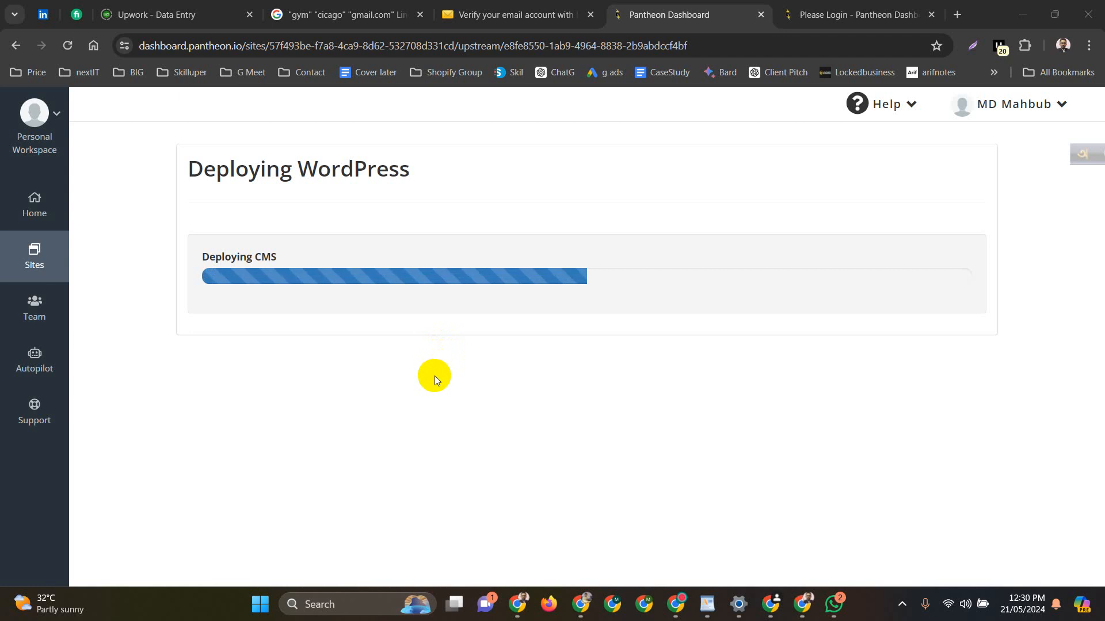
Glance over the other tabs, then return to Pantheon as T20WC's Dev deployment finishes
click(840, 5)
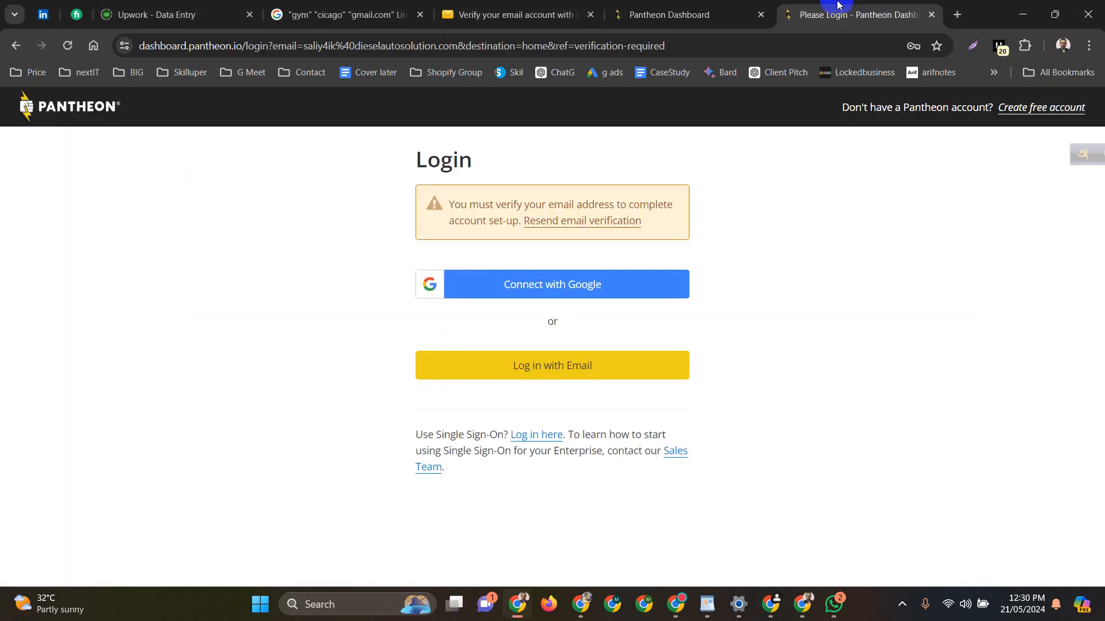
click(544, 4)
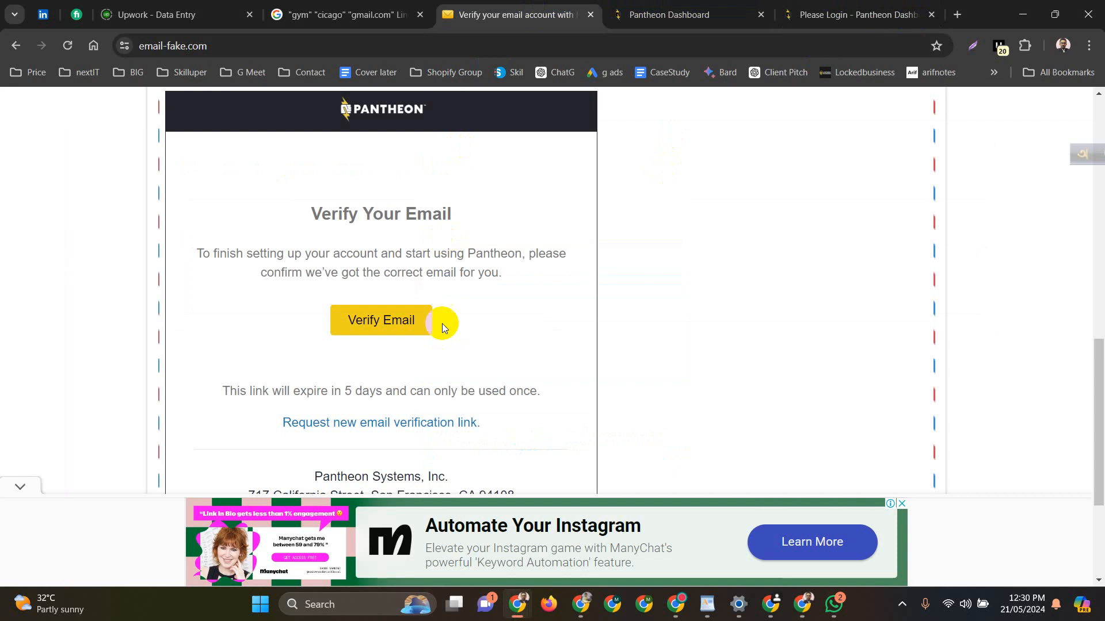
scroll(464, 345, down, 3)
scroll(543, 404, up, 15)
scroll(543, 404, down, 6)
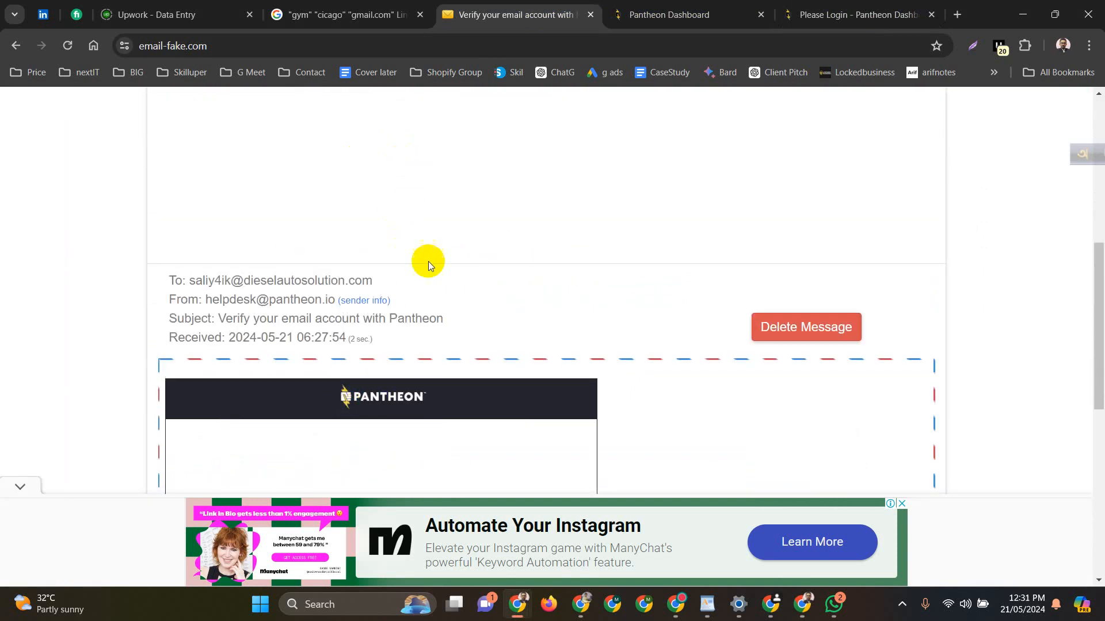
click(685, 7)
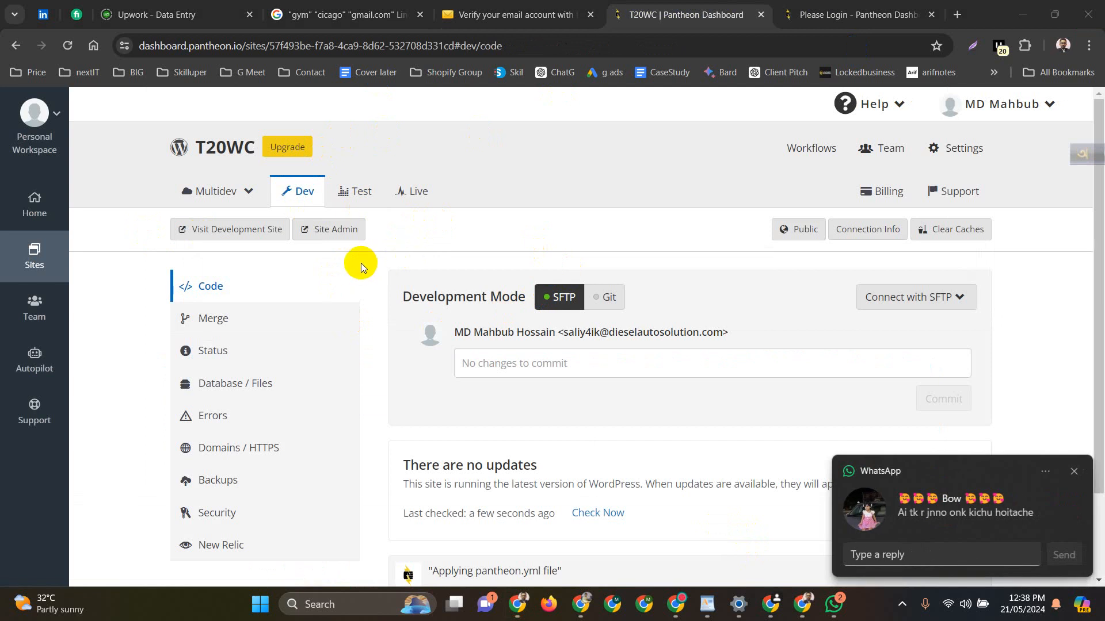
Open the Dev site's WordPress admin and continue the installer in English (United States)
click(343, 230)
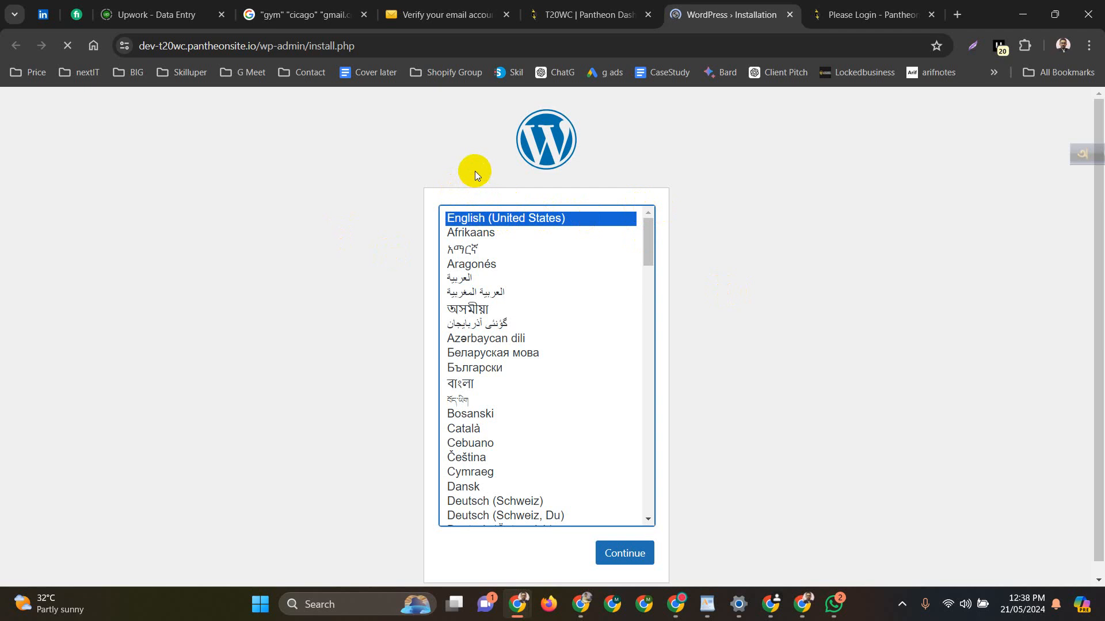
click(630, 561)
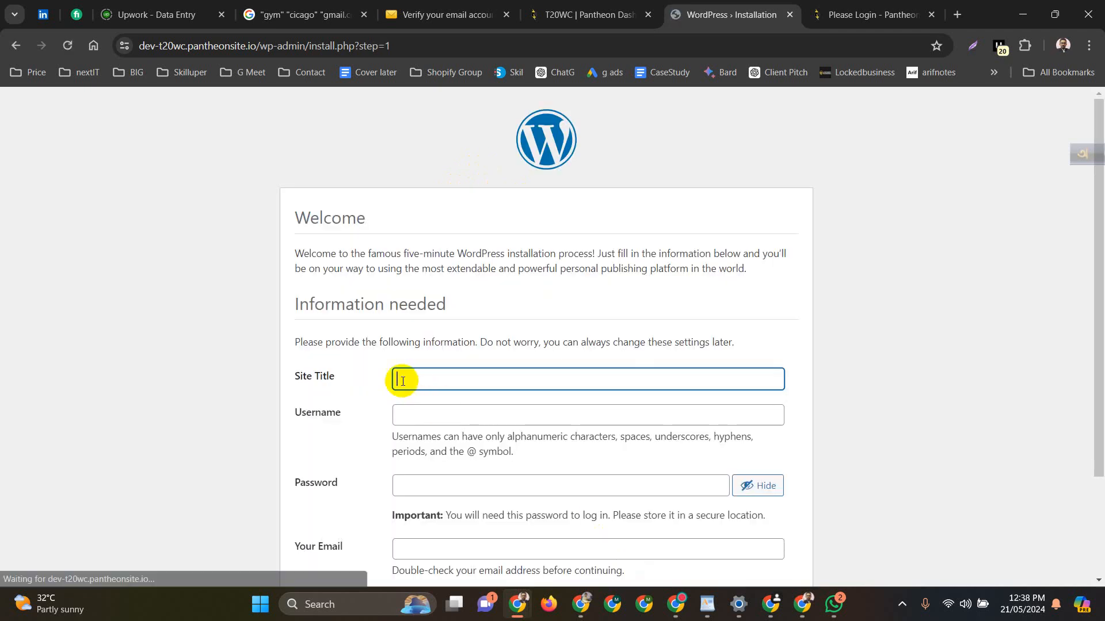
Enter 't20wc' as the site title and reuse it as the admin username
click(403, 381)
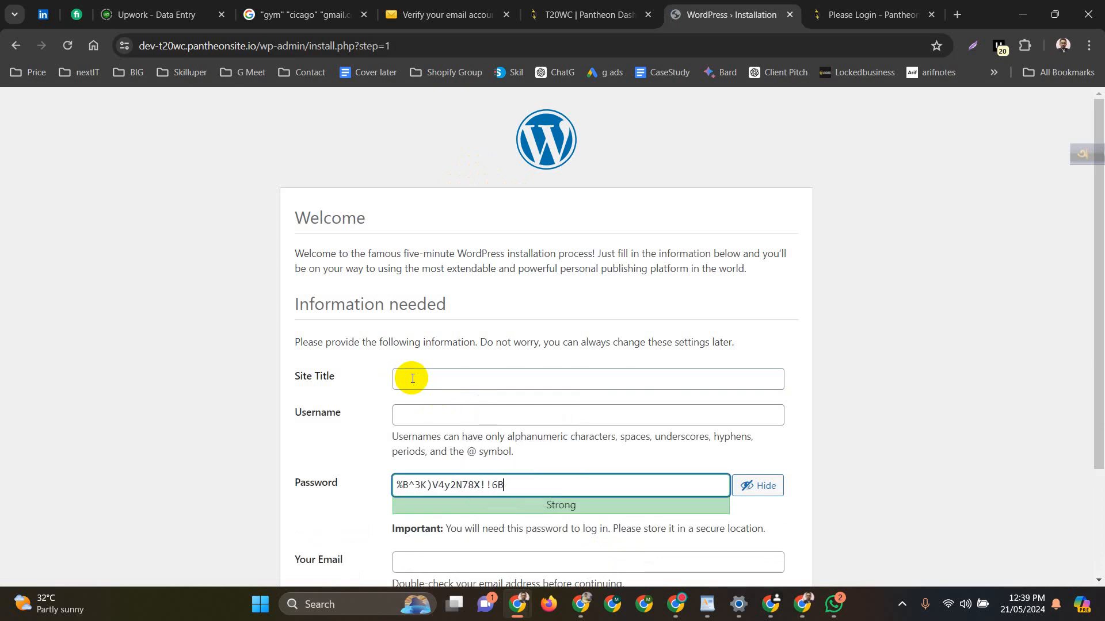
click(412, 379)
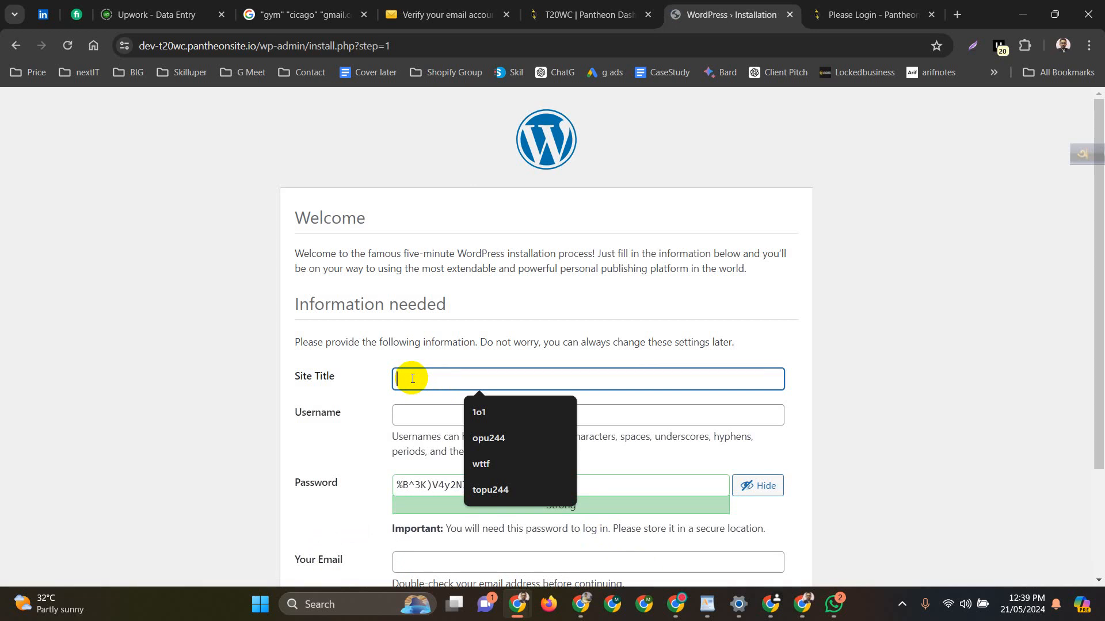
text(t)
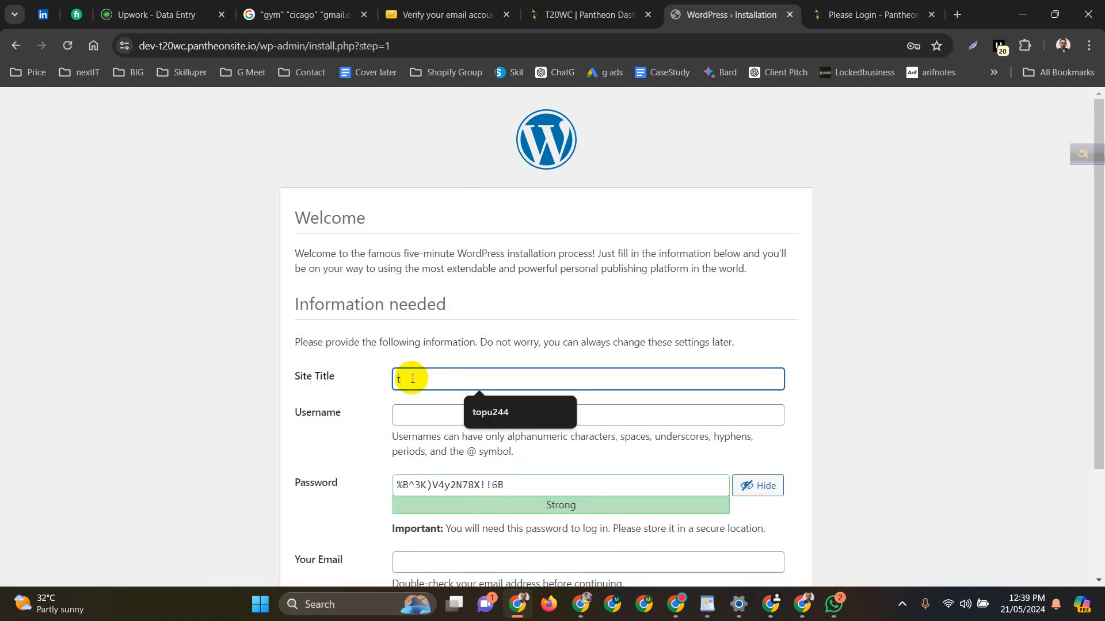
text(20wc)
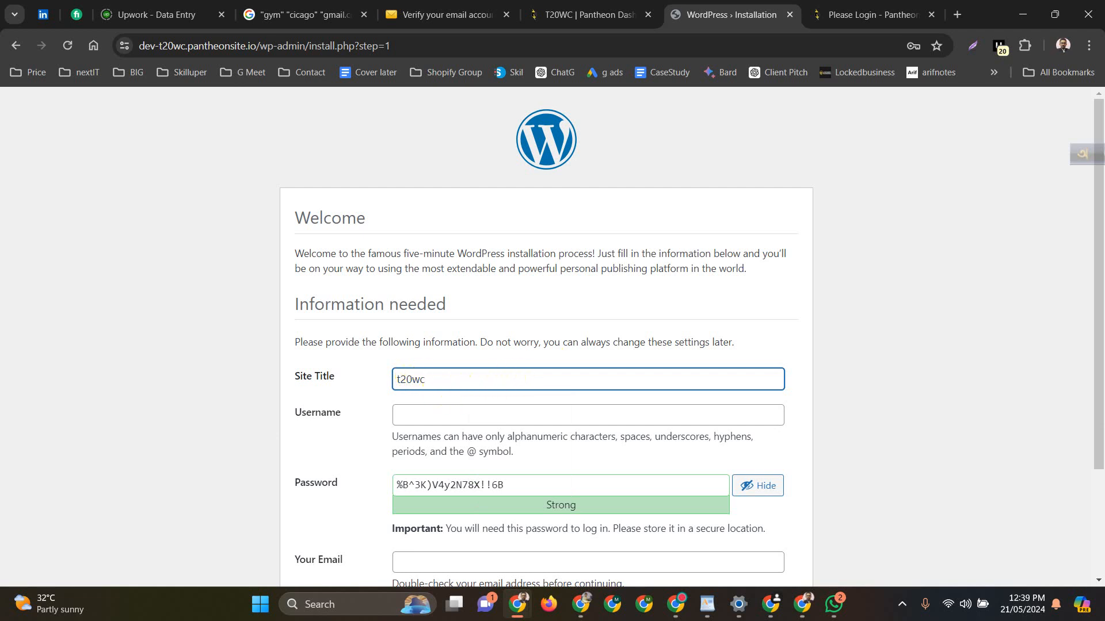
key(alt+Tab)
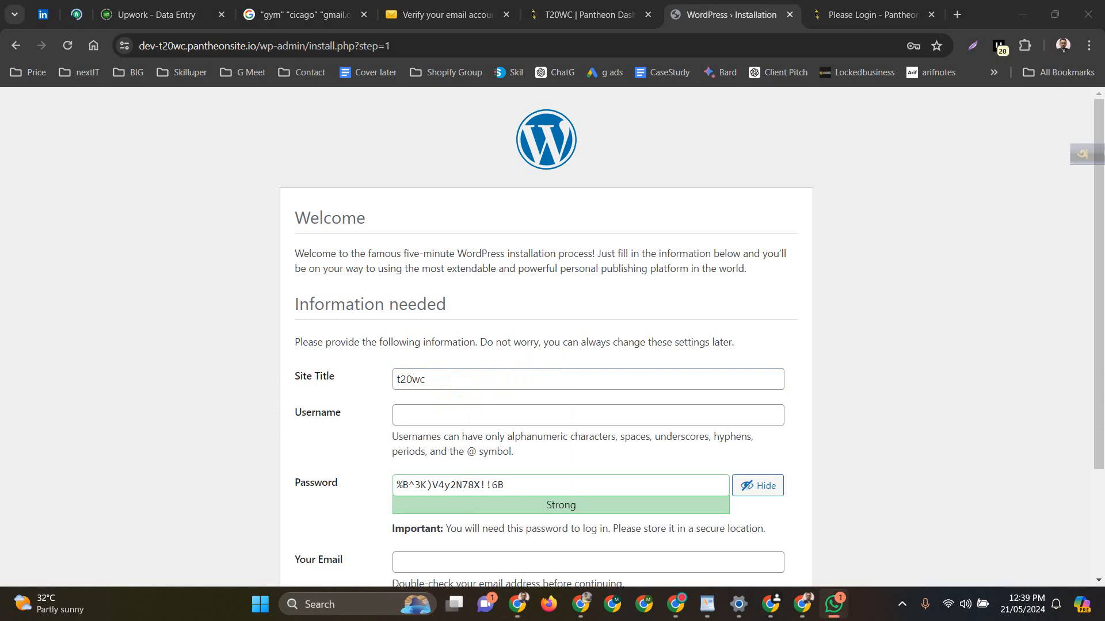
click(409, 418)
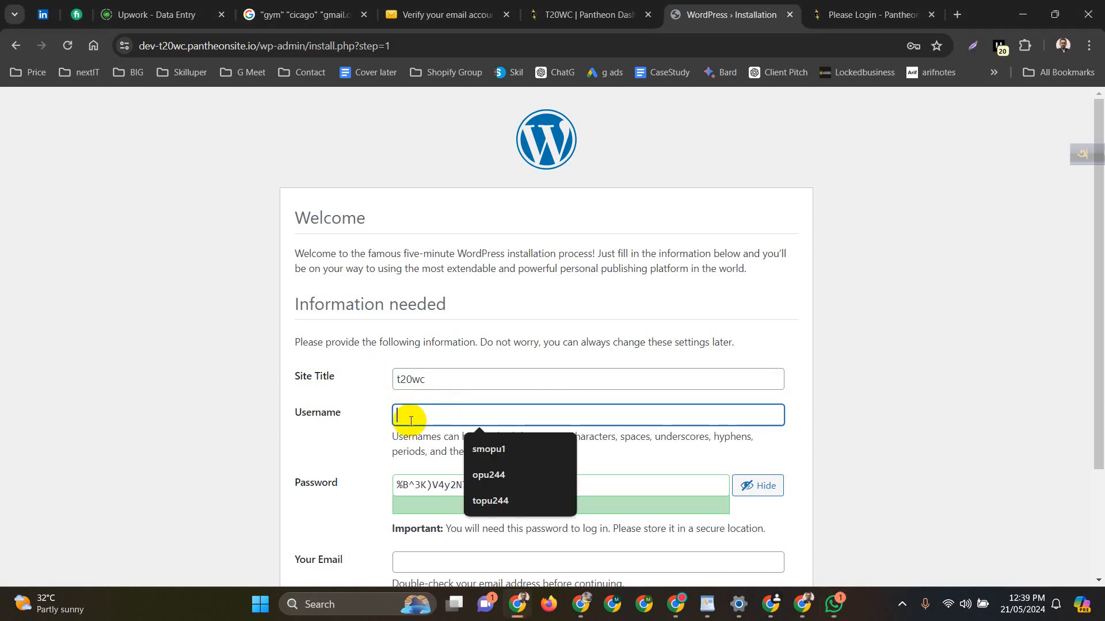
double_click(417, 384)
key(ctrl+c)
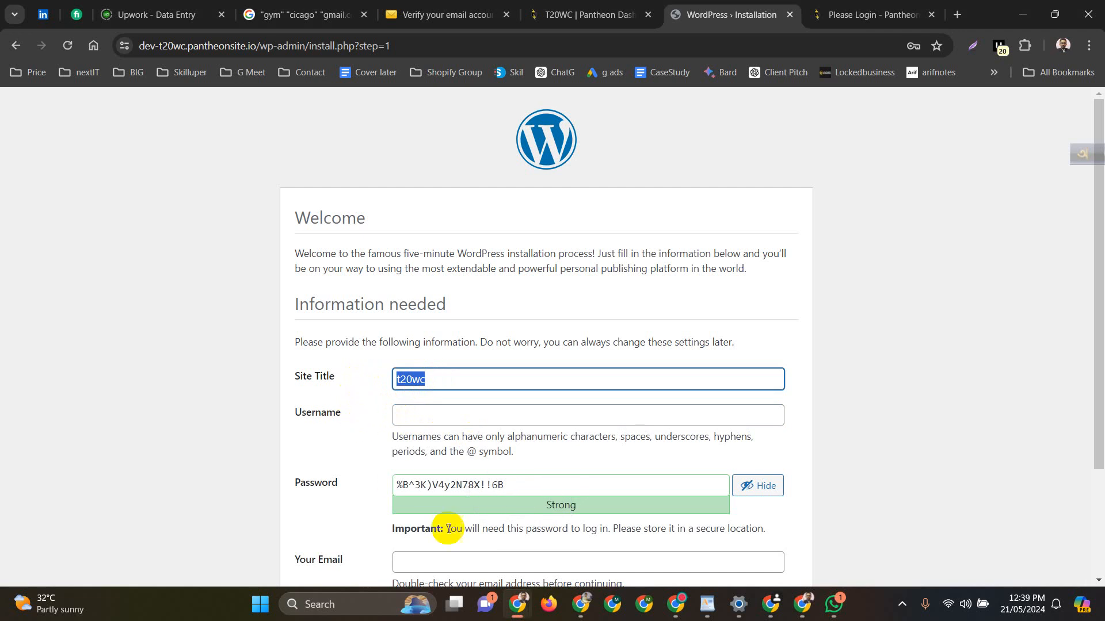
click(413, 415)
key(ctrl+v)
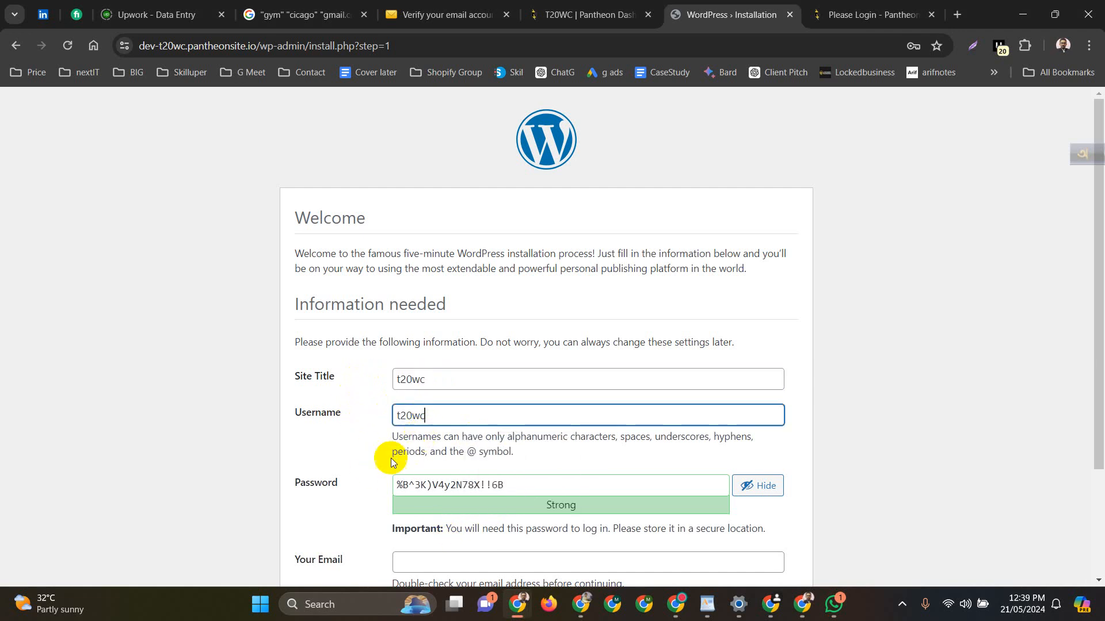
Replace the generated password with a simpler one and confirm use of the weak password
scroll(367, 455, down, 3)
drag(529, 344, 375, 337)
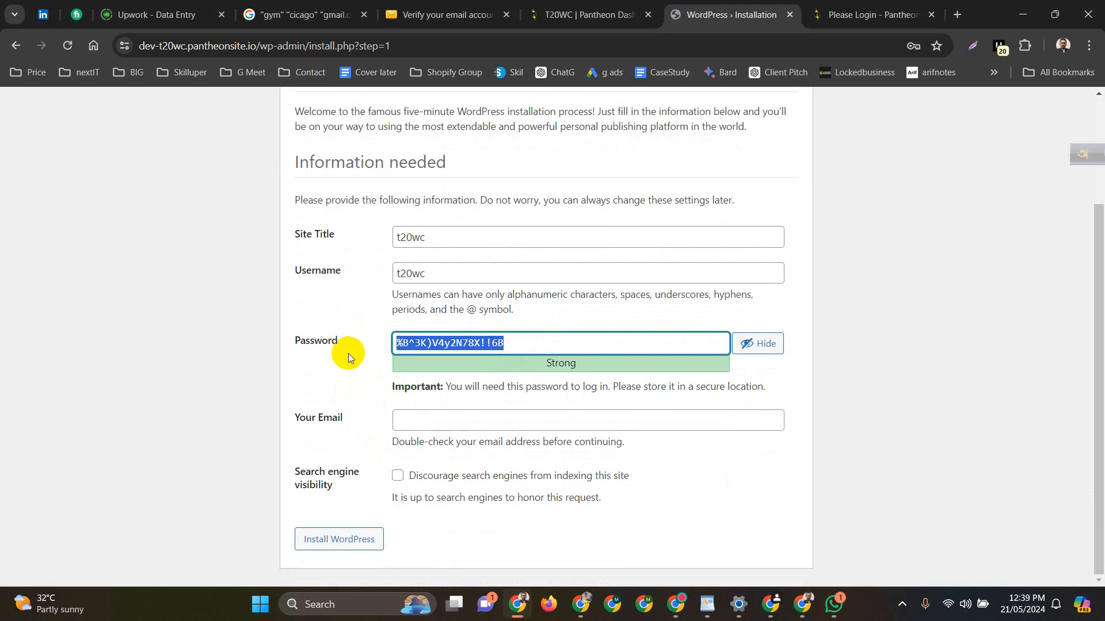
key(ctrl+v)
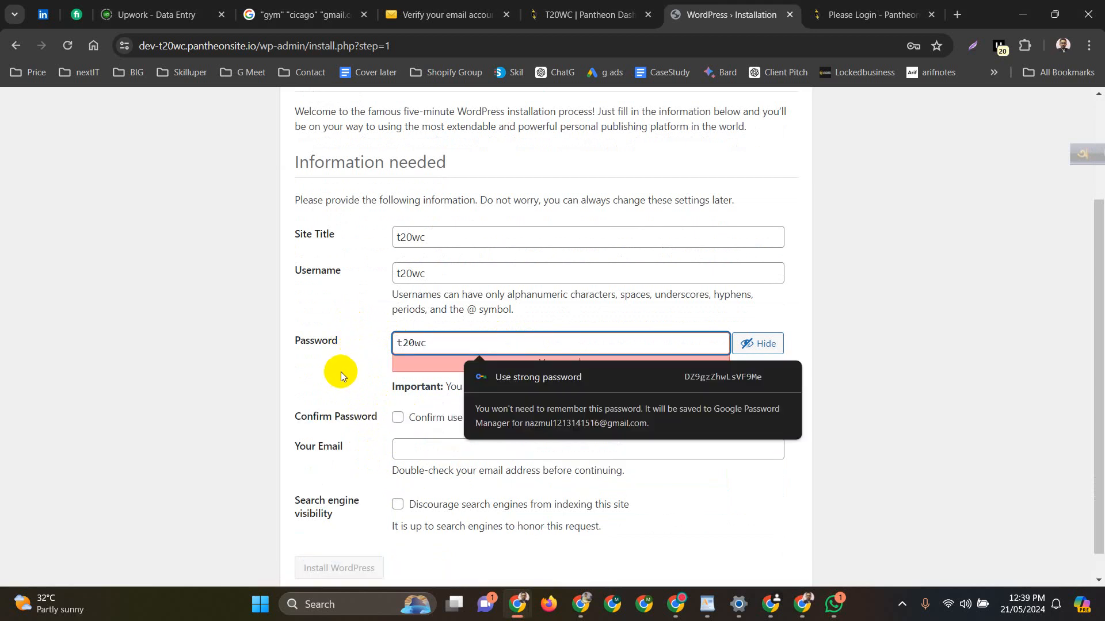
click(354, 349)
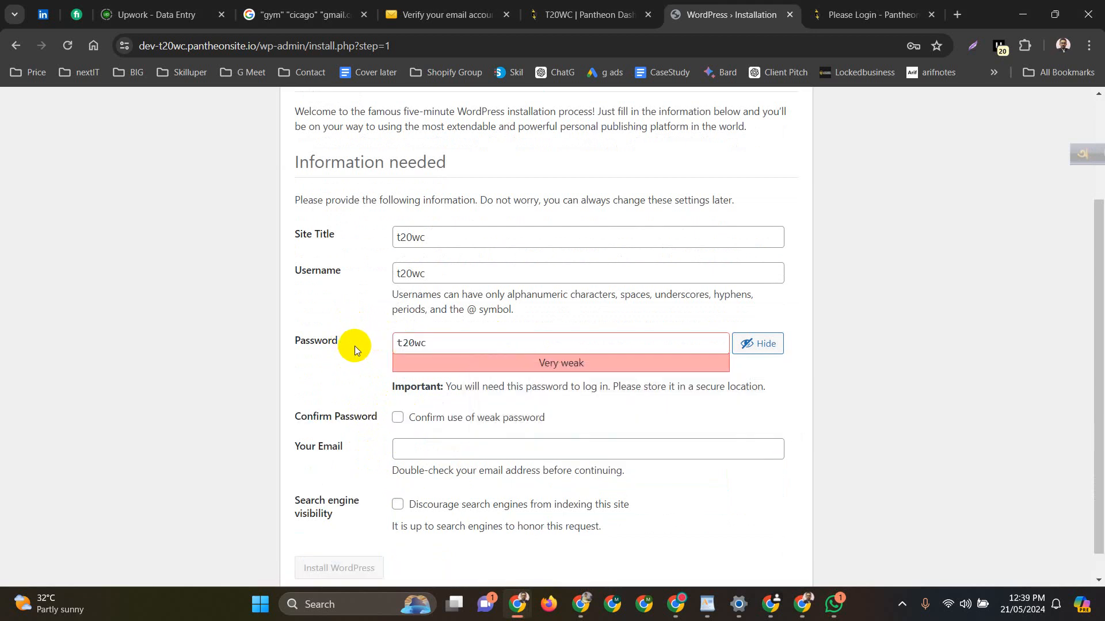
click(398, 422)
Enter the admin e-mail address and install WordPress
click(437, 448)
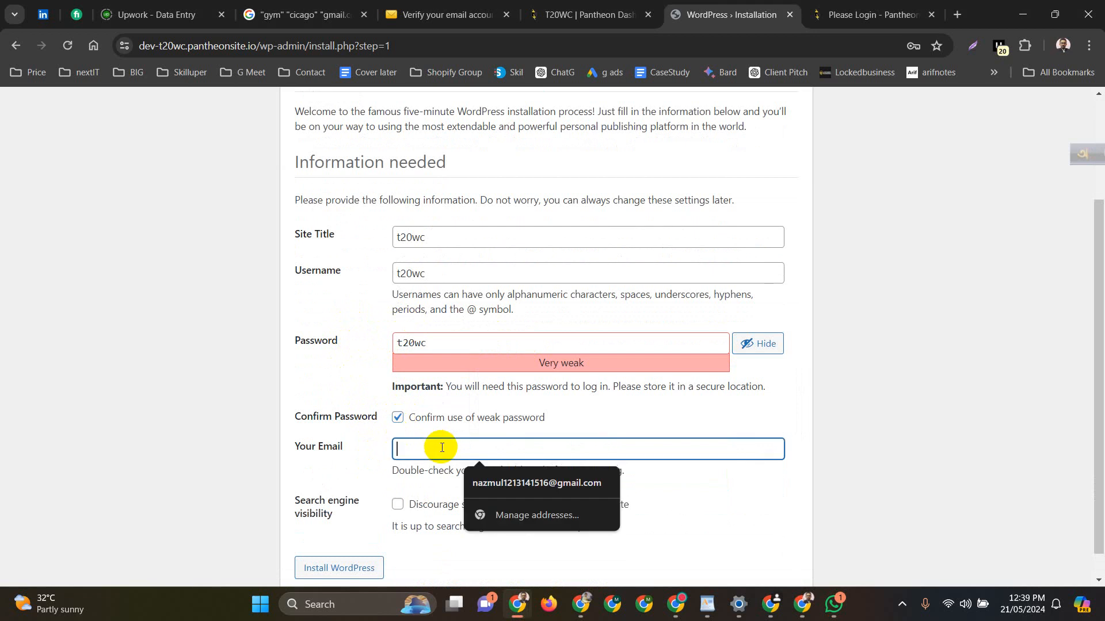
click(514, 488)
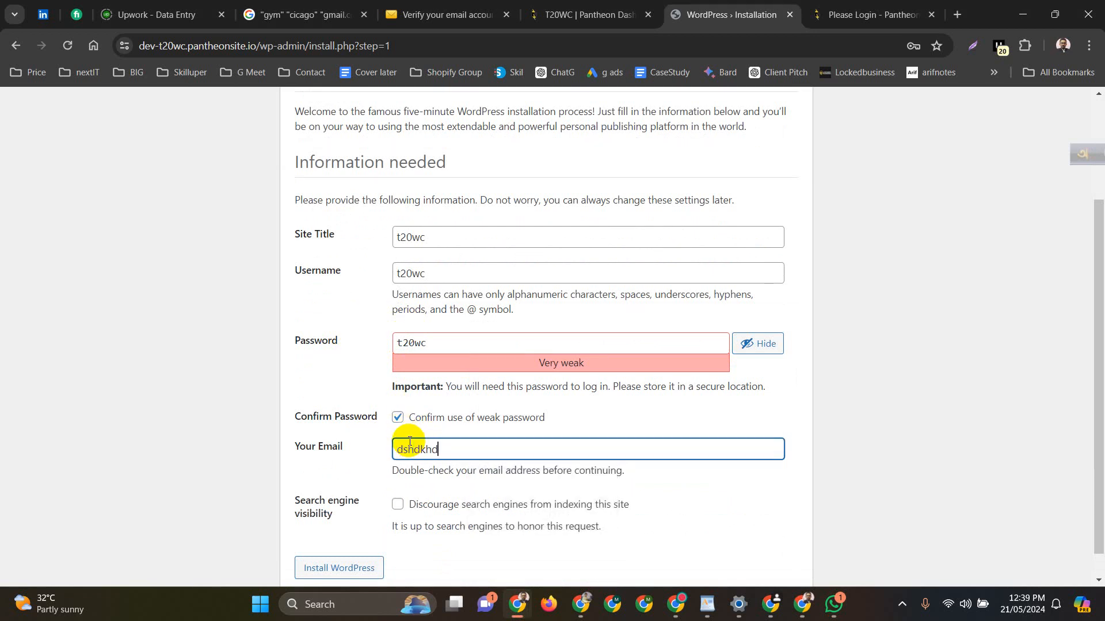
scroll(363, 397, down, 1)
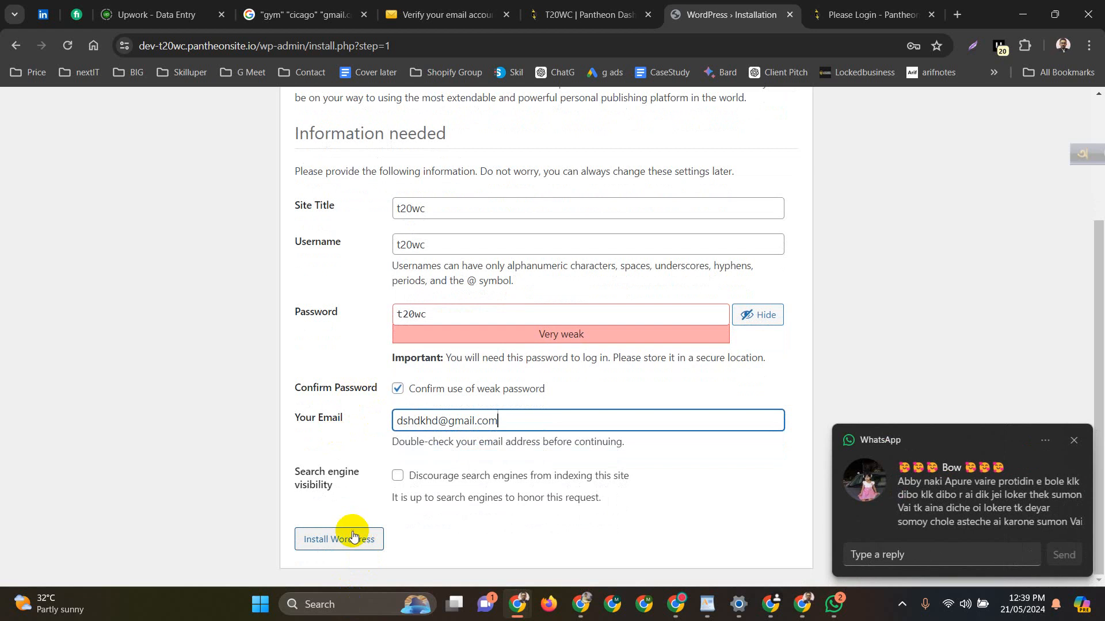
click(336, 543)
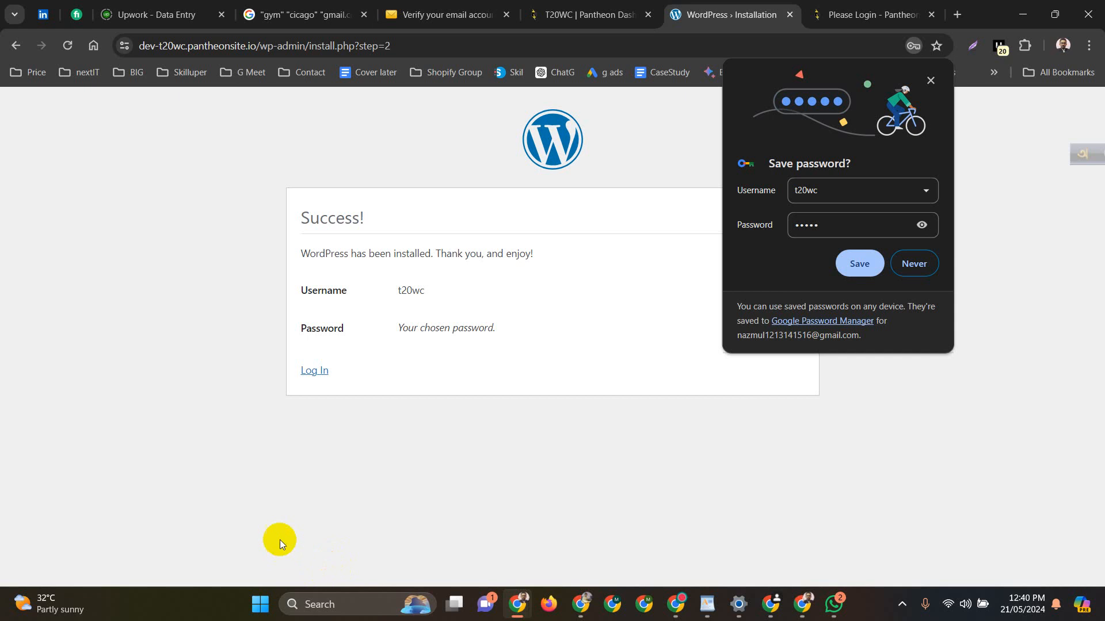
Save the new login in Chrome, then log in to the t20wc dashboard with Remember Me ticked
click(857, 262)
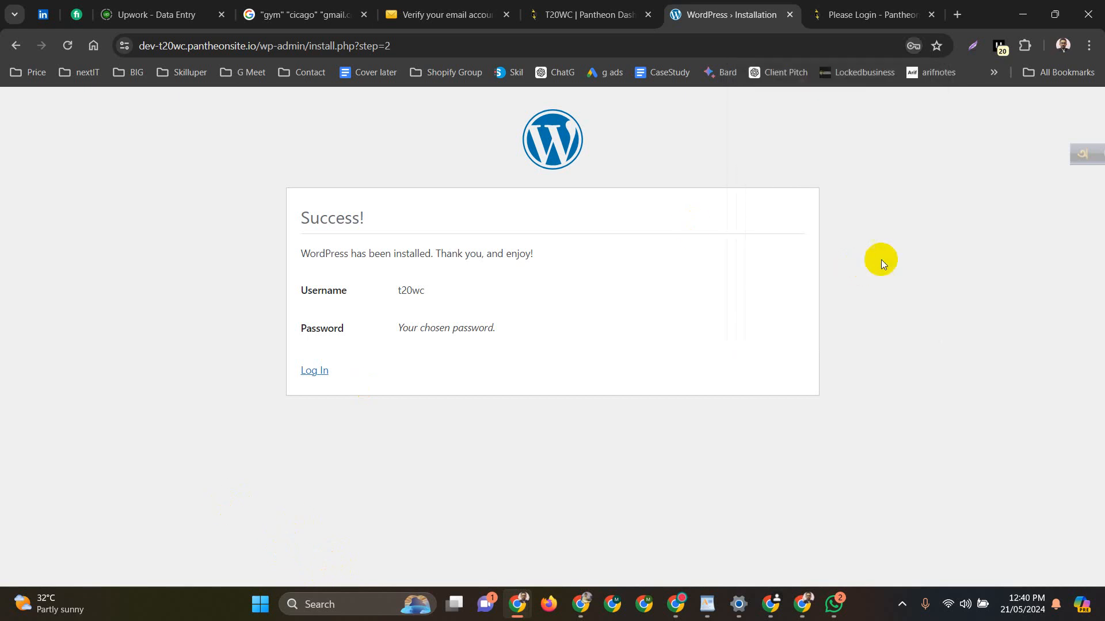
click(312, 374)
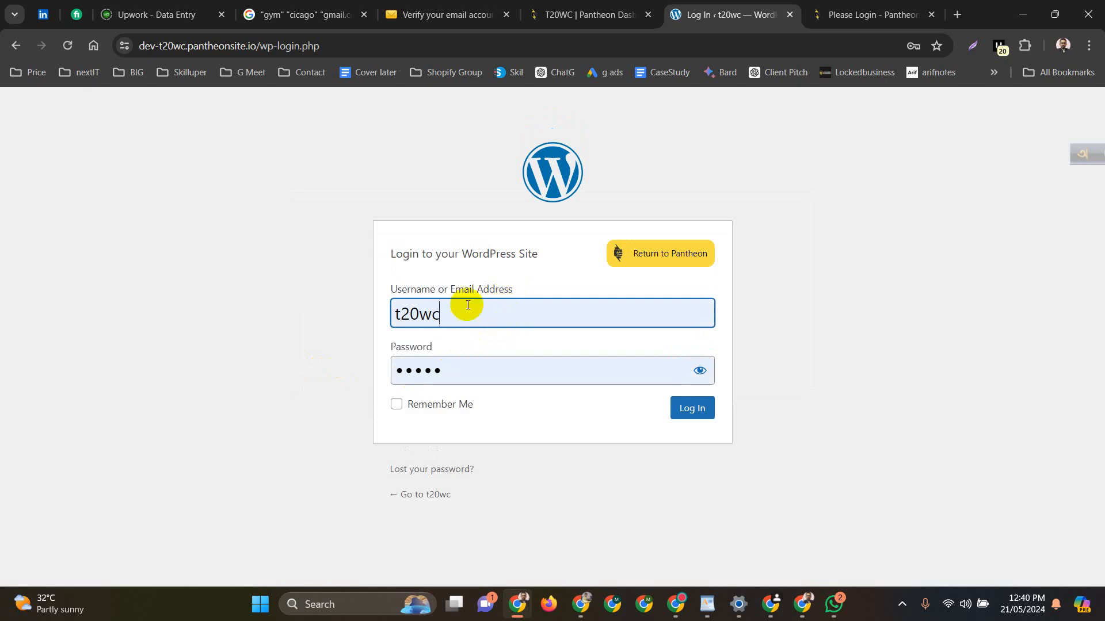
click(422, 405)
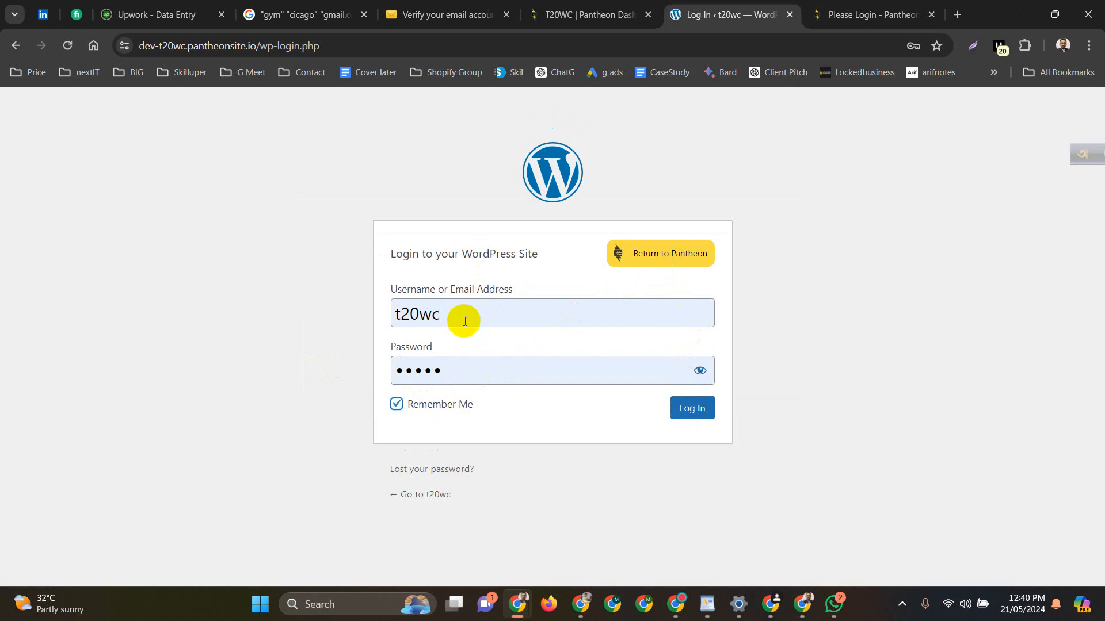
click(490, 323)
click(523, 284)
click(441, 294)
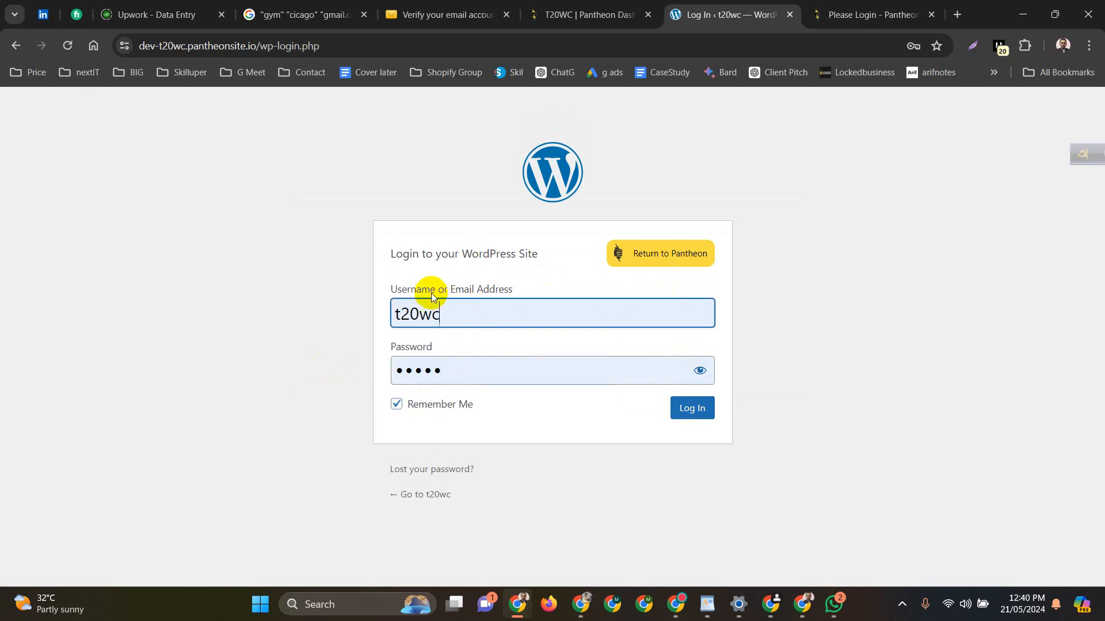
click(680, 415)
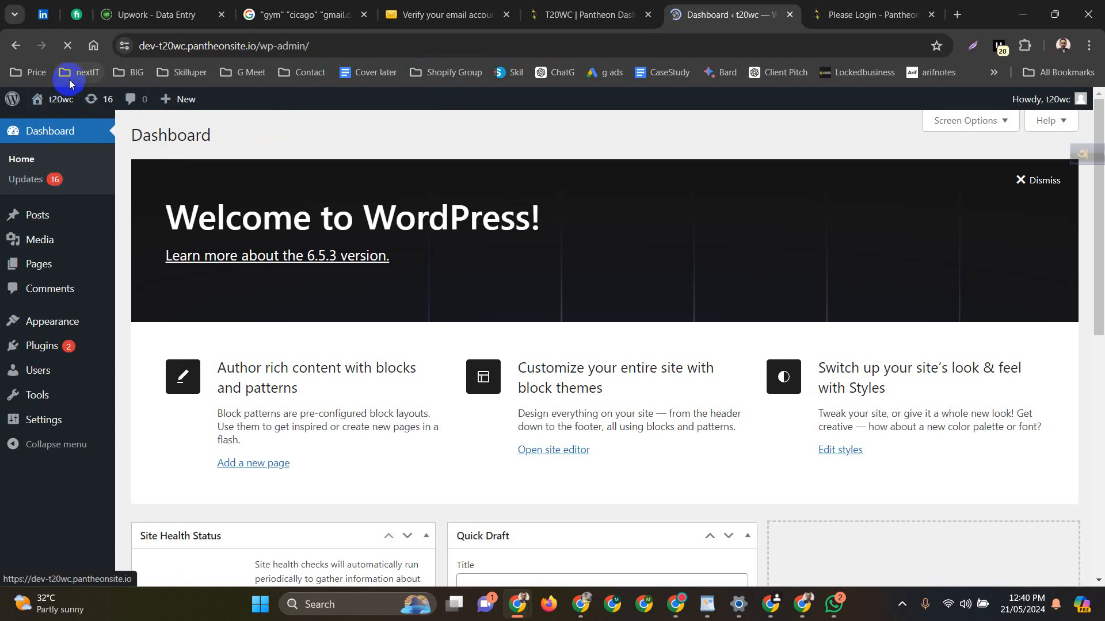
Open the t20wc front page in a new tab, close the Pantheon login tab, and scroll through the homepage
mouse_move(51, 99)
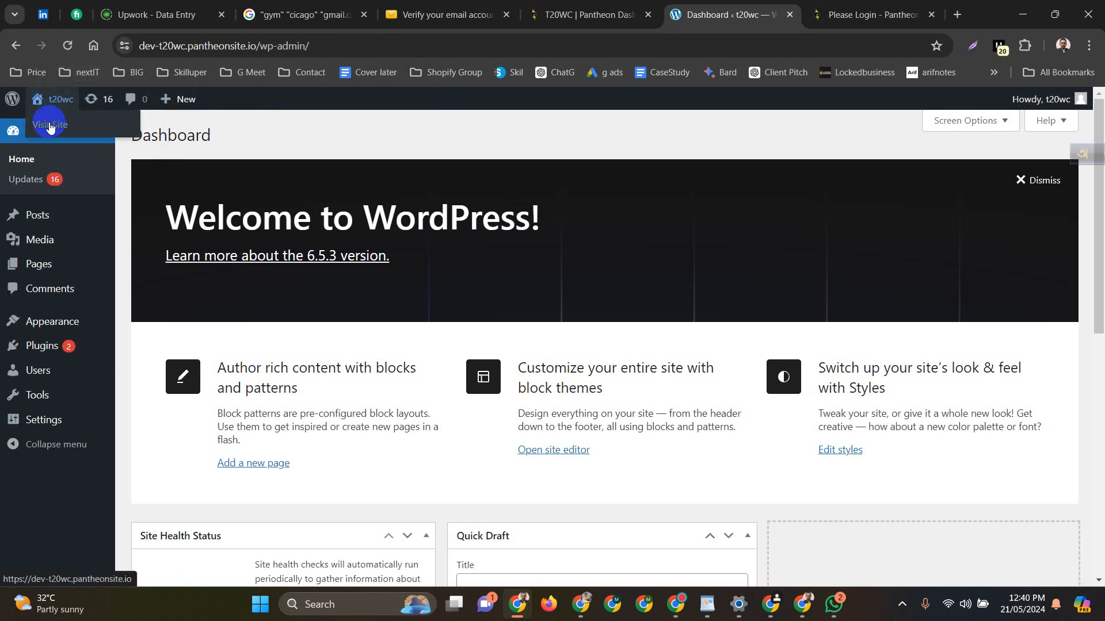
middle_click(50, 126)
click(754, 15)
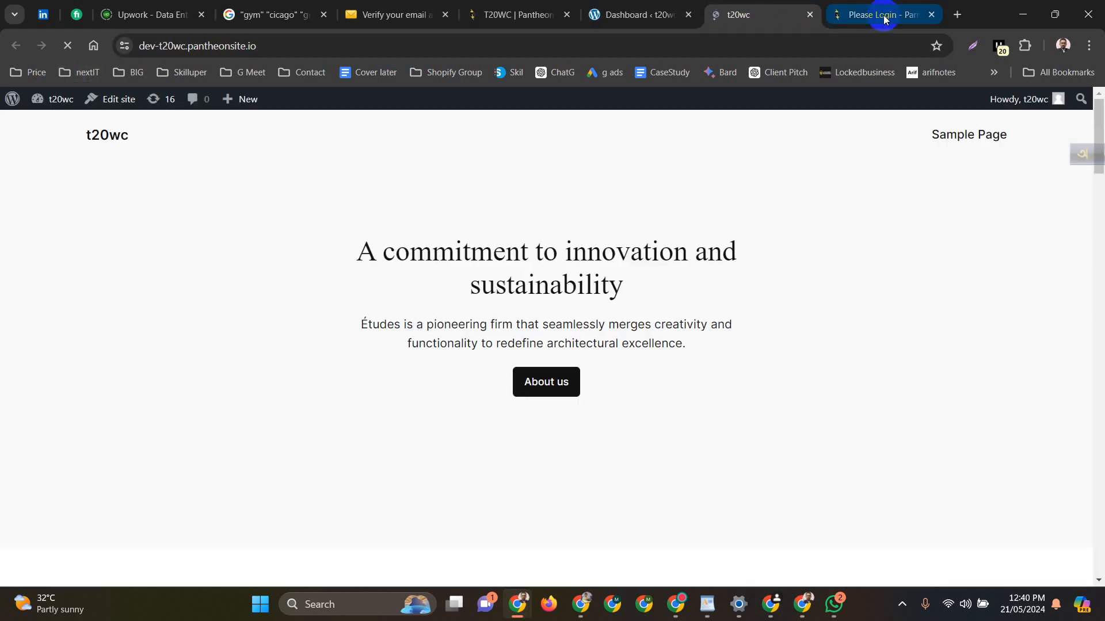
click(931, 15)
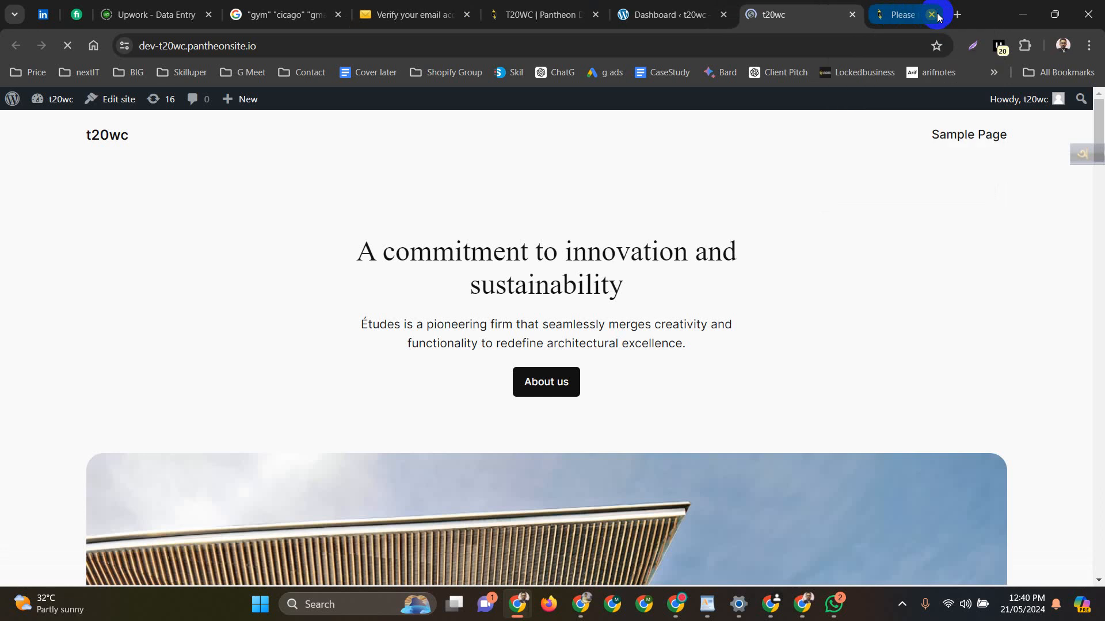
scroll(471, 231, down, 20)
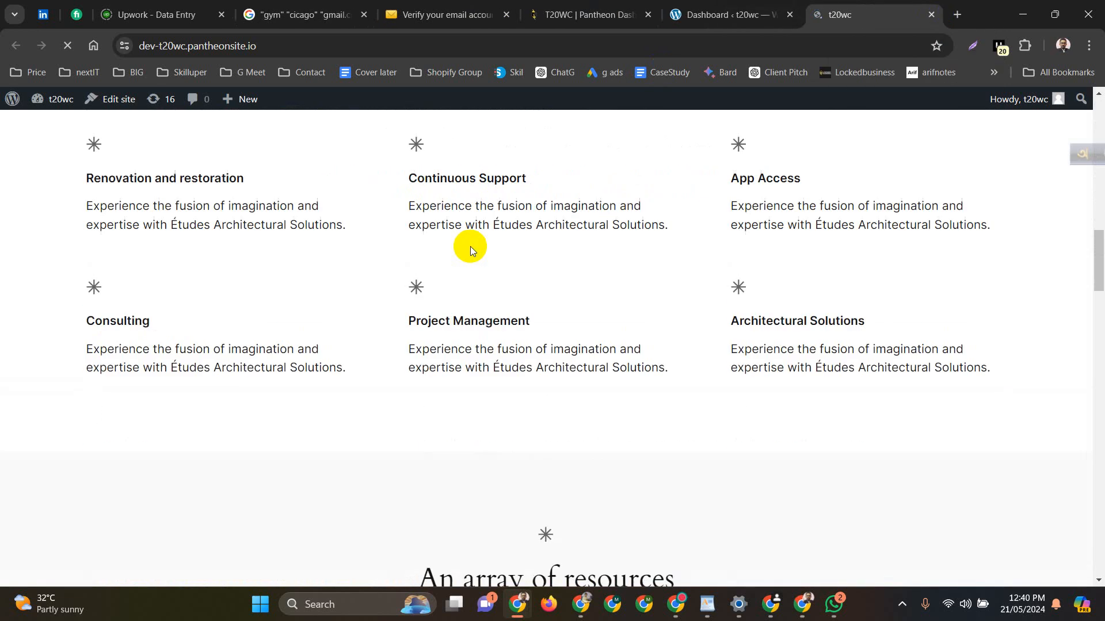
scroll(470, 241, down, 20)
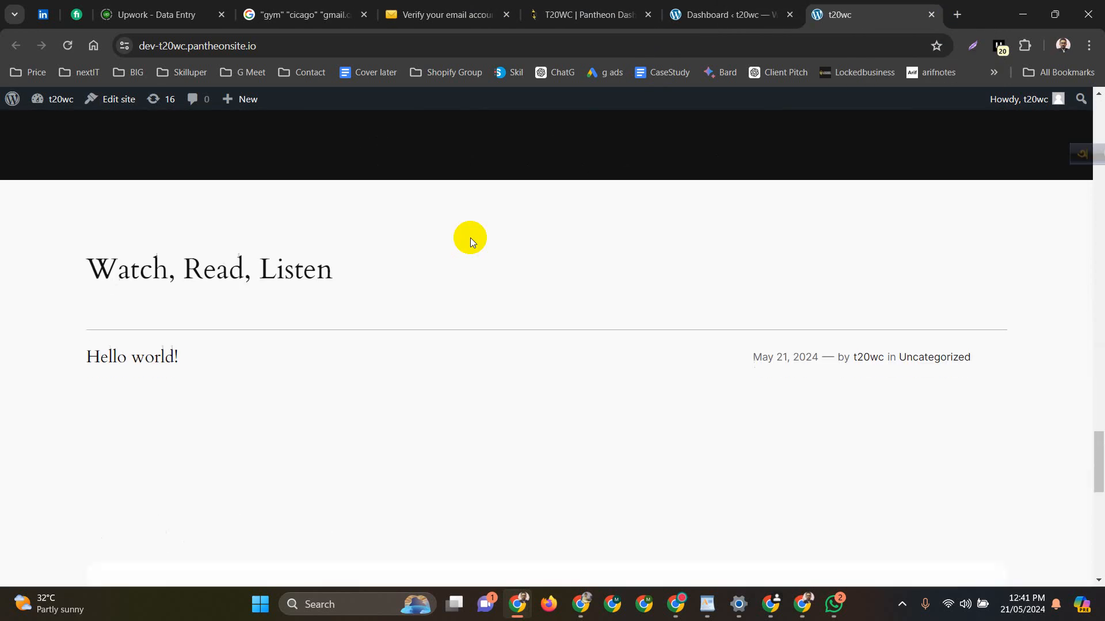
scroll(470, 238, down, 10)
scroll(469, 234, up, 4)
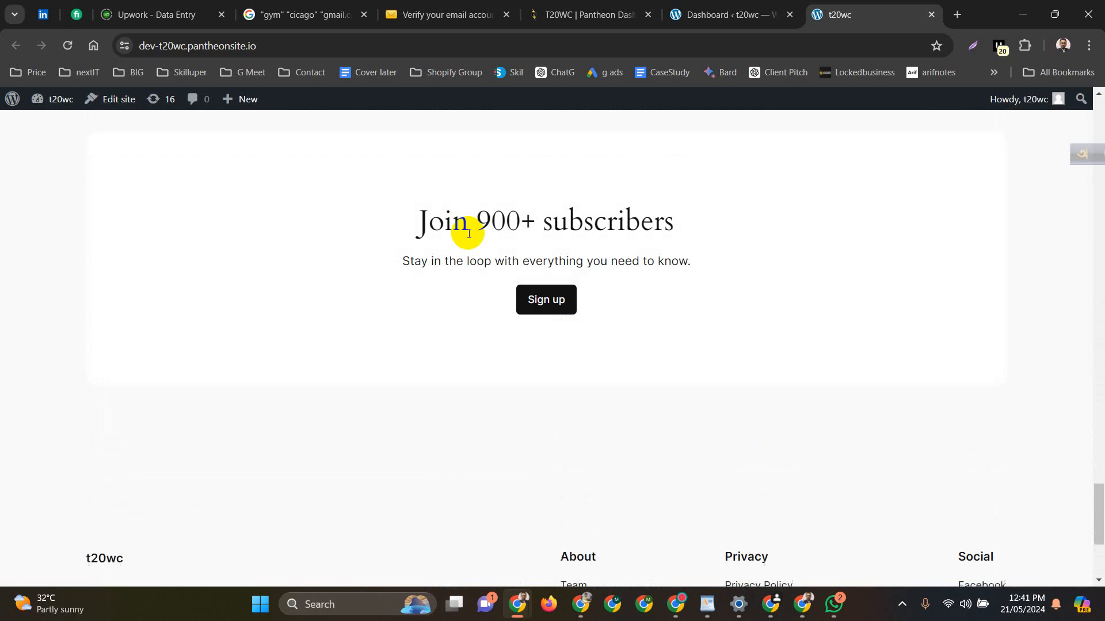
scroll(469, 234, up, 20)
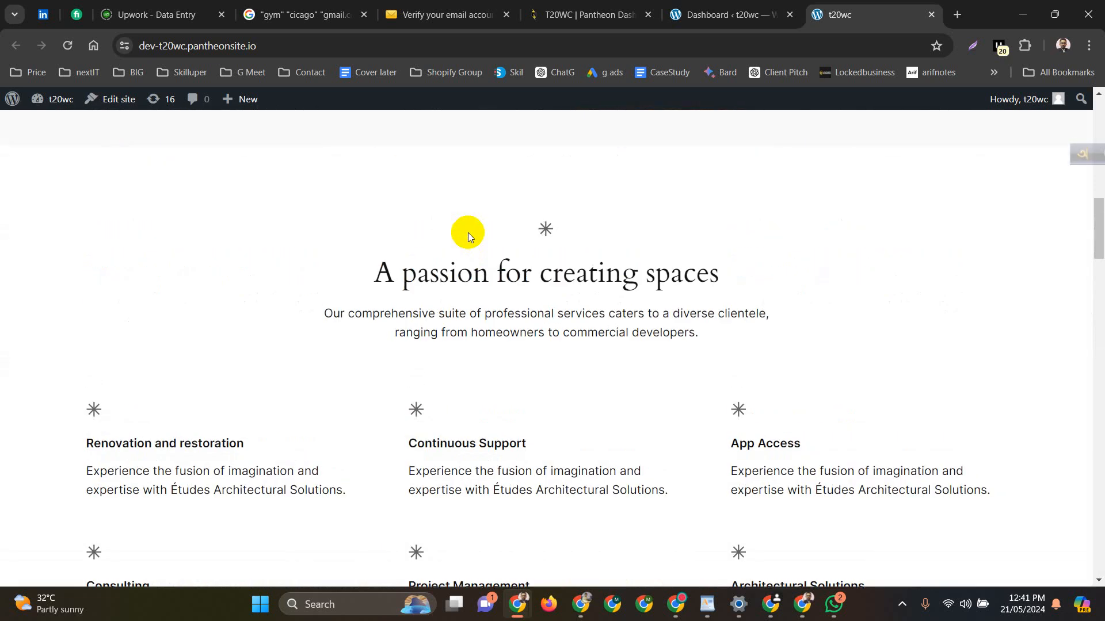
scroll(468, 232, up, 15)
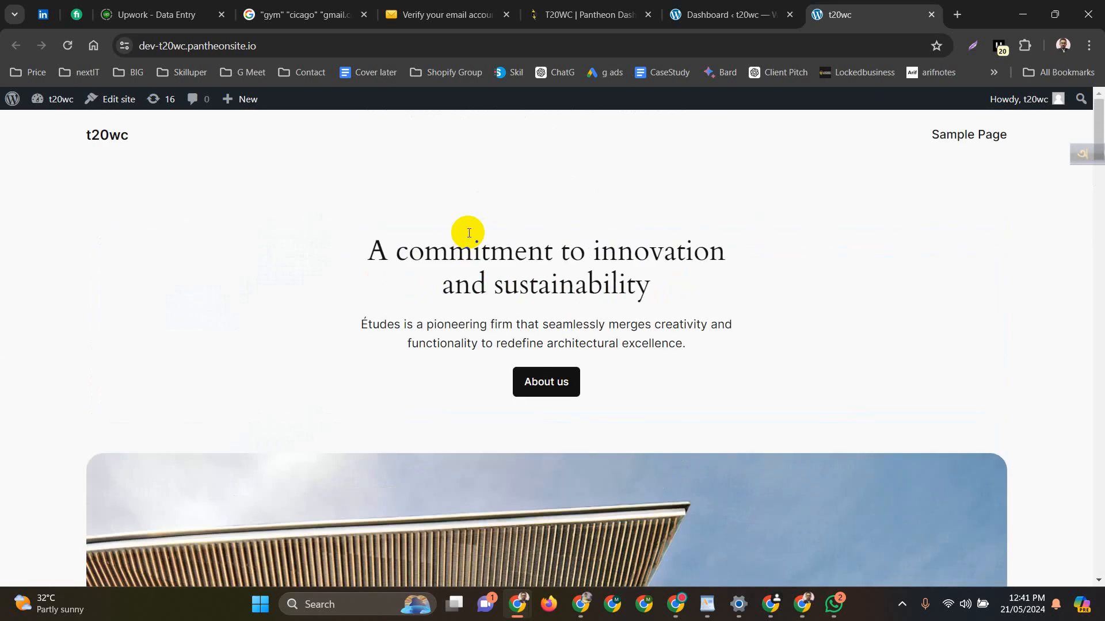
From the dashboard, open Appearance > Themes, review the 14 installed themes, then browse themes to add
click(737, 13)
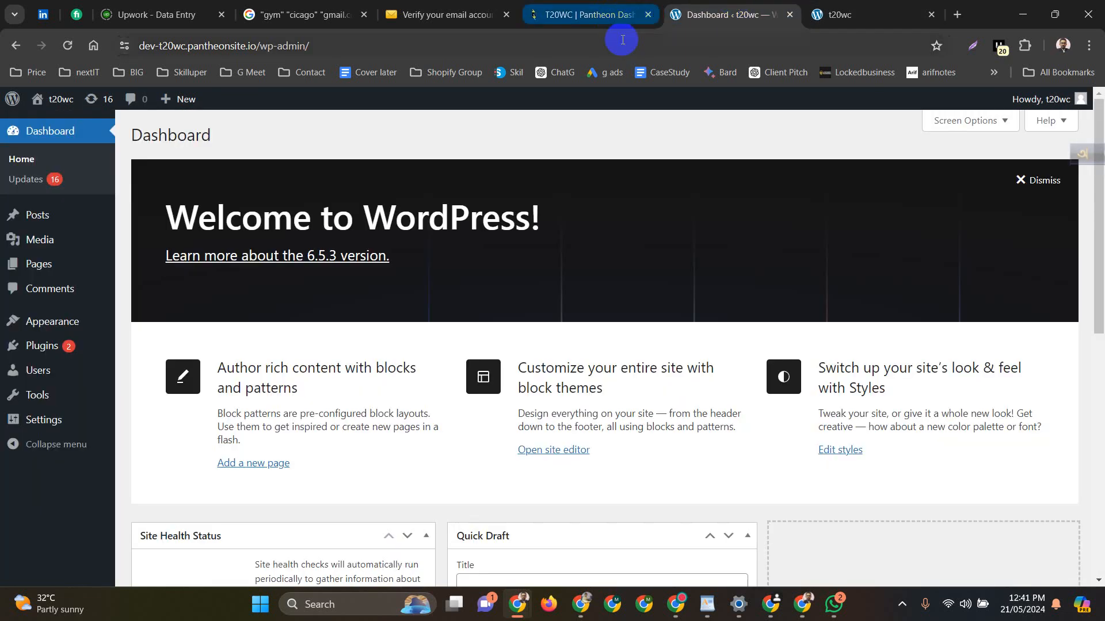
click(65, 322)
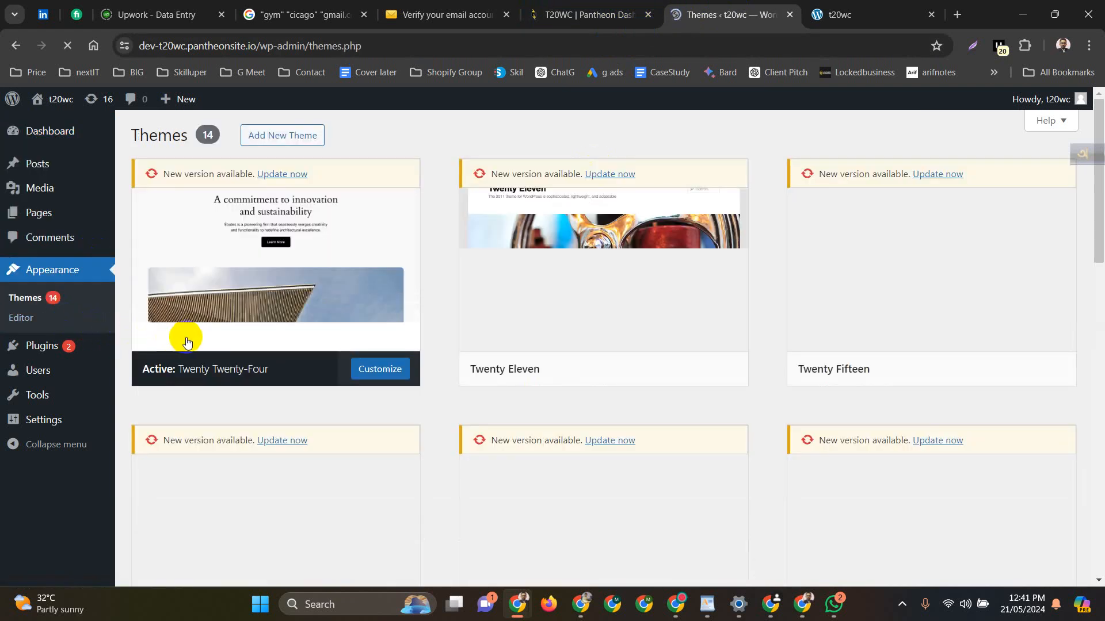
mouse_move(569, 345)
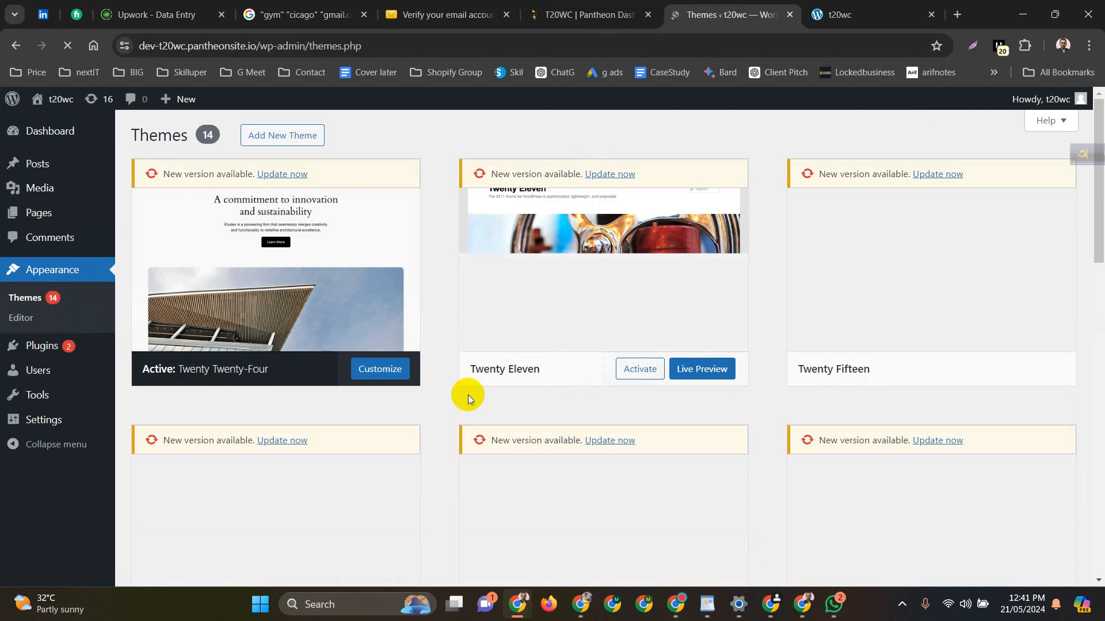
scroll(464, 395, down, 1)
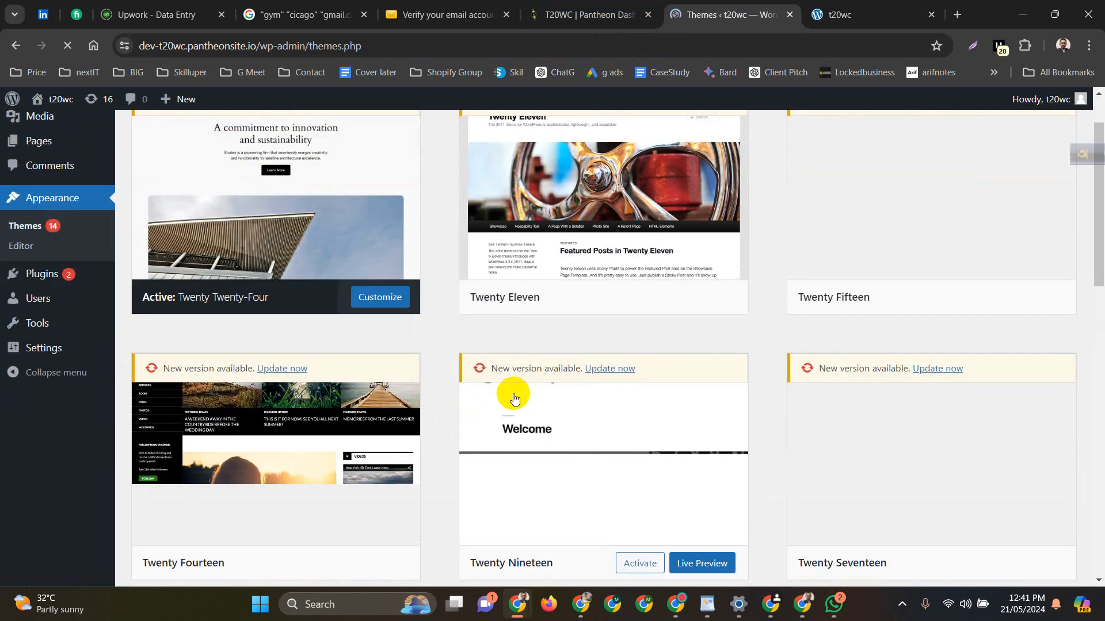
scroll(509, 399, down, 1)
scroll(505, 398, up, 1)
scroll(505, 397, down, 4)
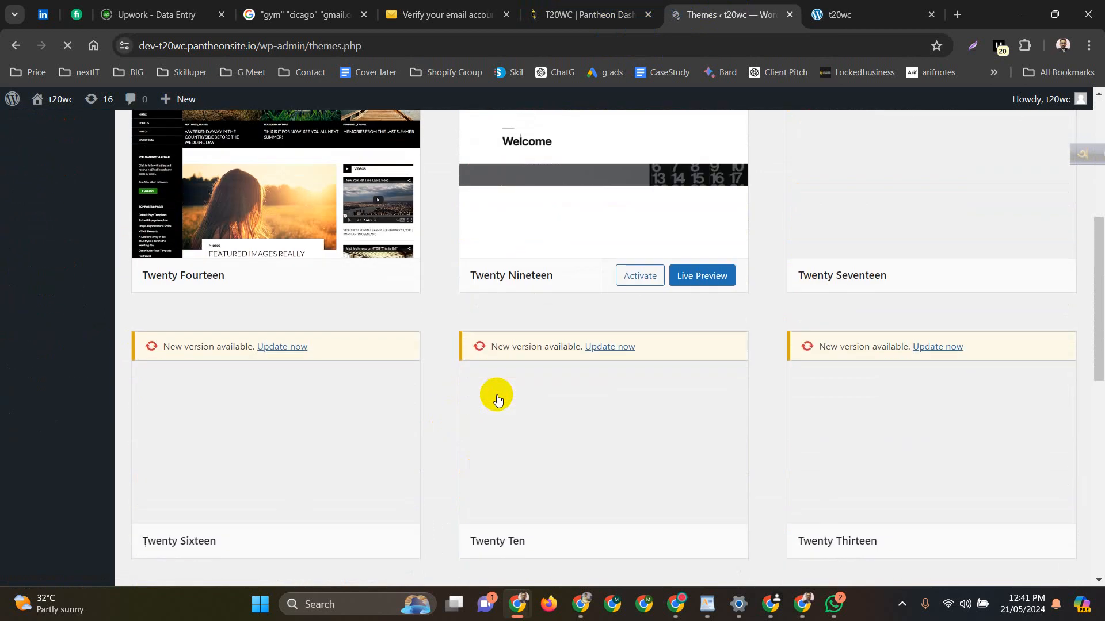
scroll(505, 414, up, 4)
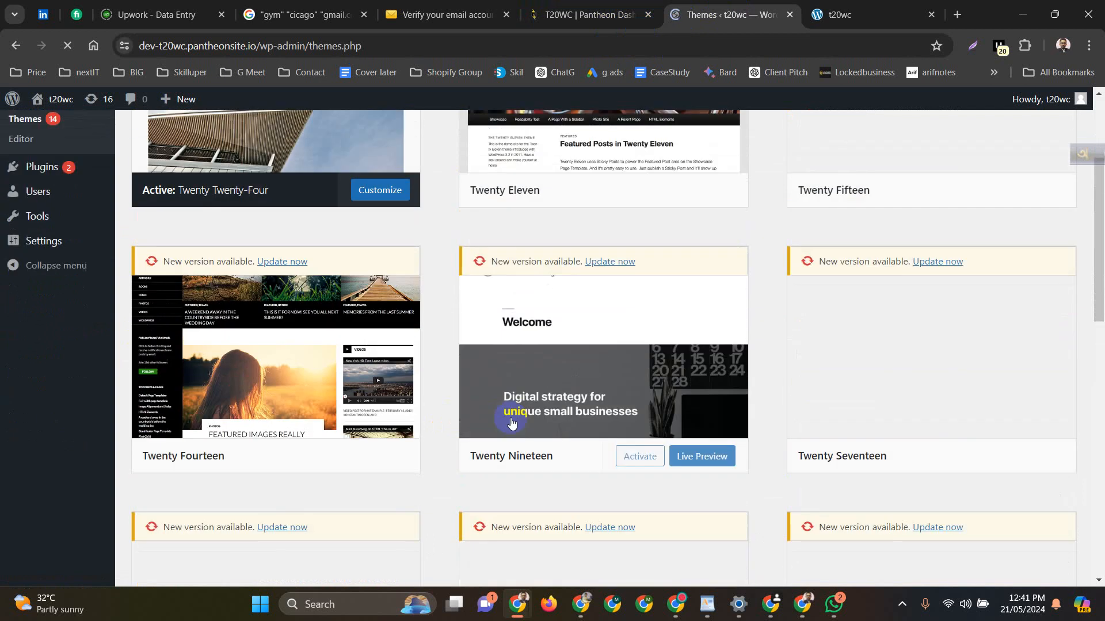
scroll(555, 371, up, 2)
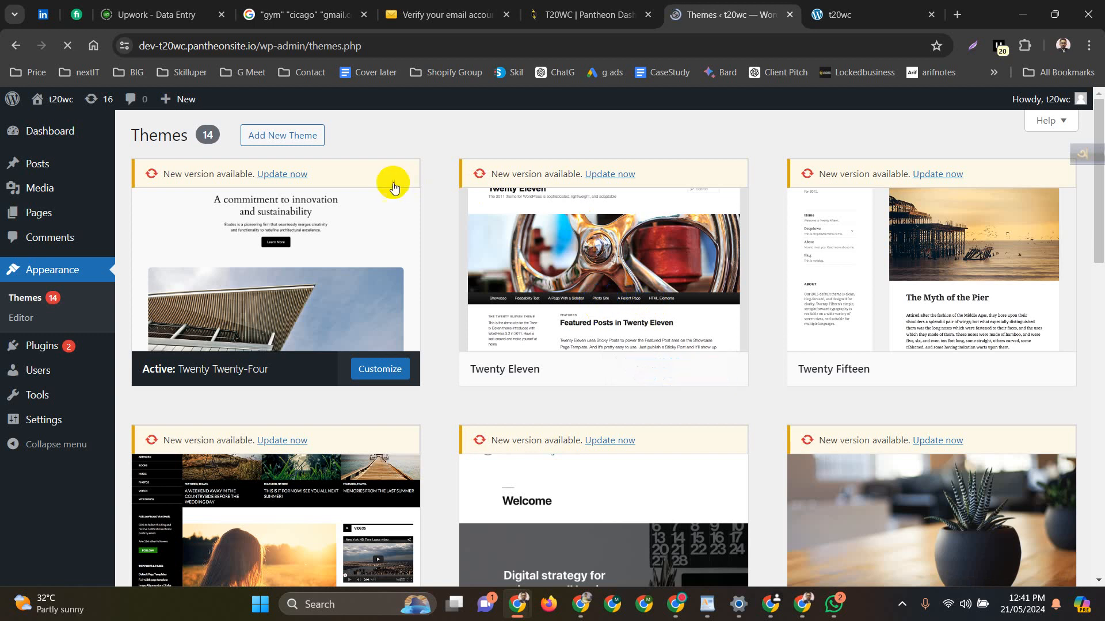
click(300, 141)
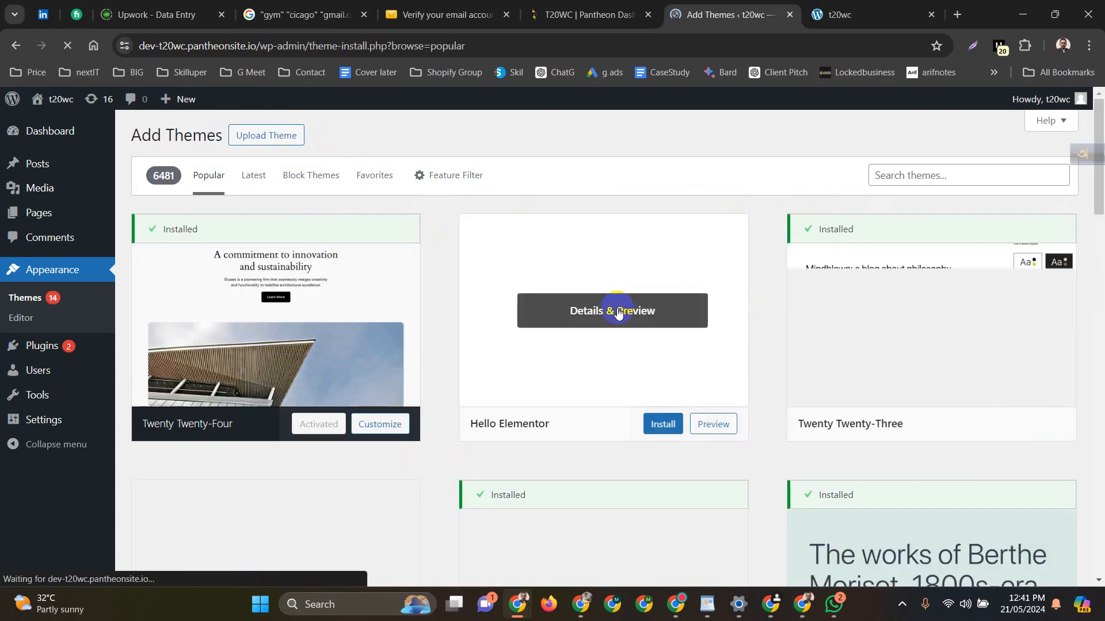
Install and activate Astra from the popular themes, then return to the front-page tab
scroll(921, 334, down, 7)
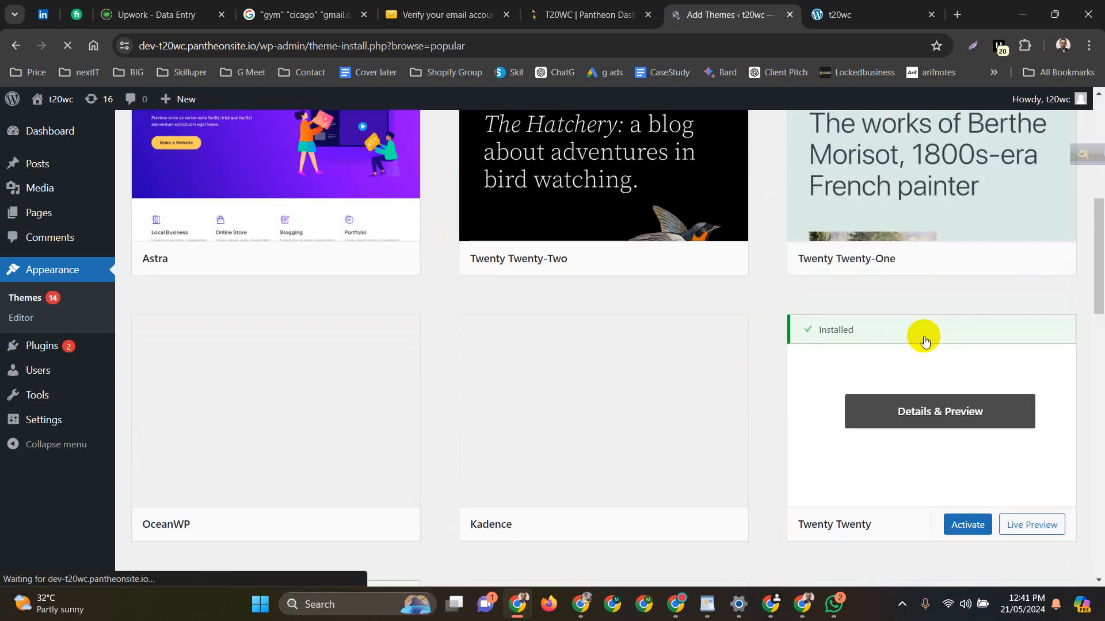
scroll(374, 320, up, 1)
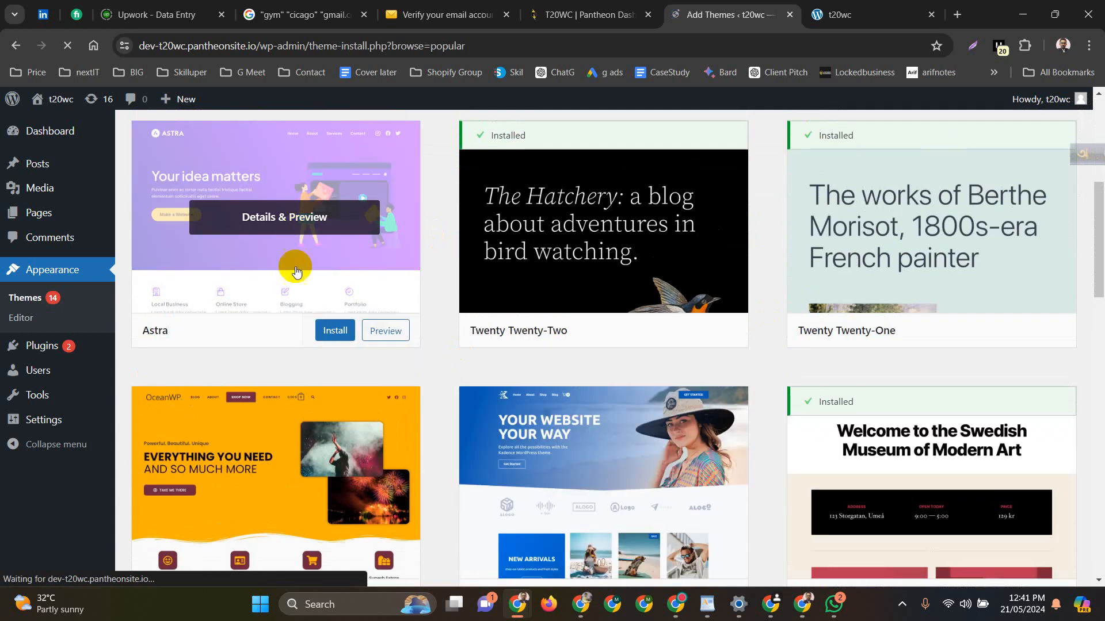
click(334, 335)
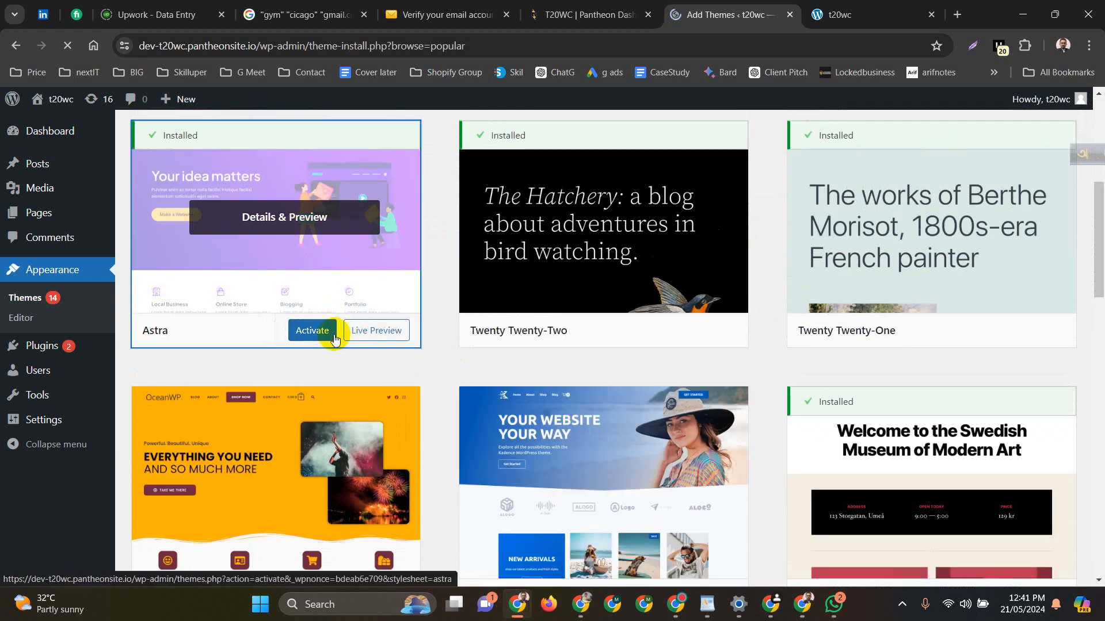
click(322, 338)
click(858, 6)
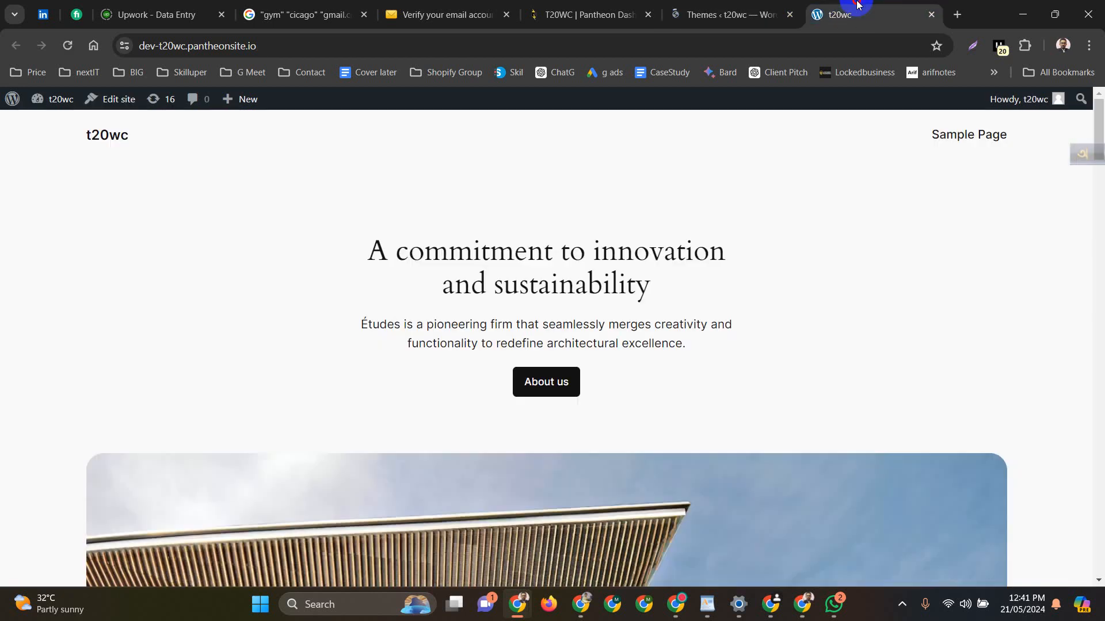
Reload the front page to see the Astra design, then view and close Astra's details on the Themes page
click(67, 47)
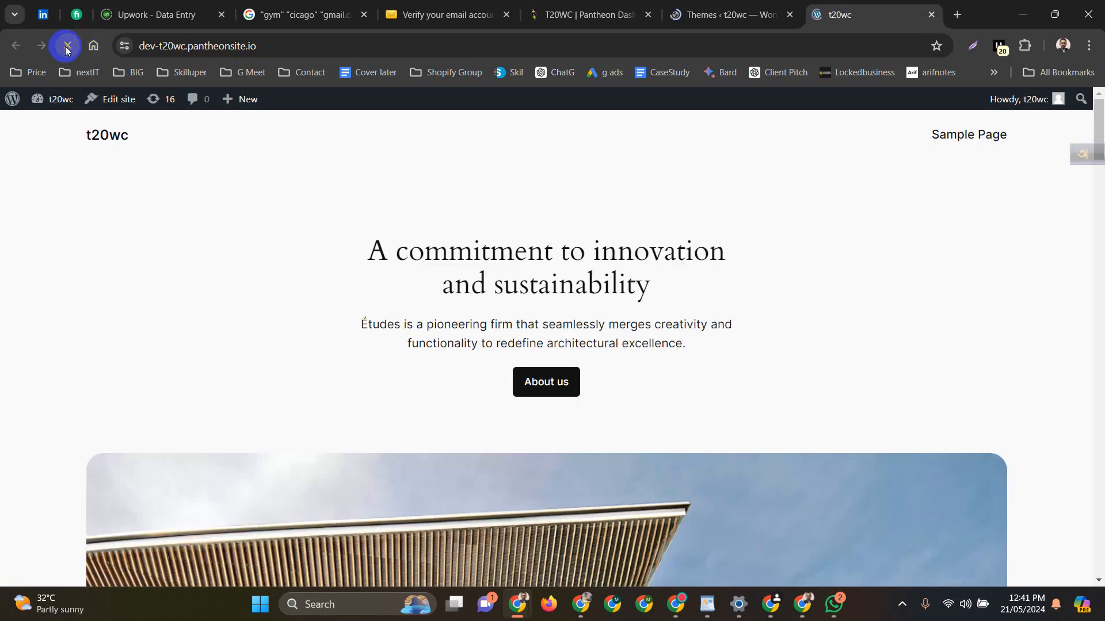
click(695, 15)
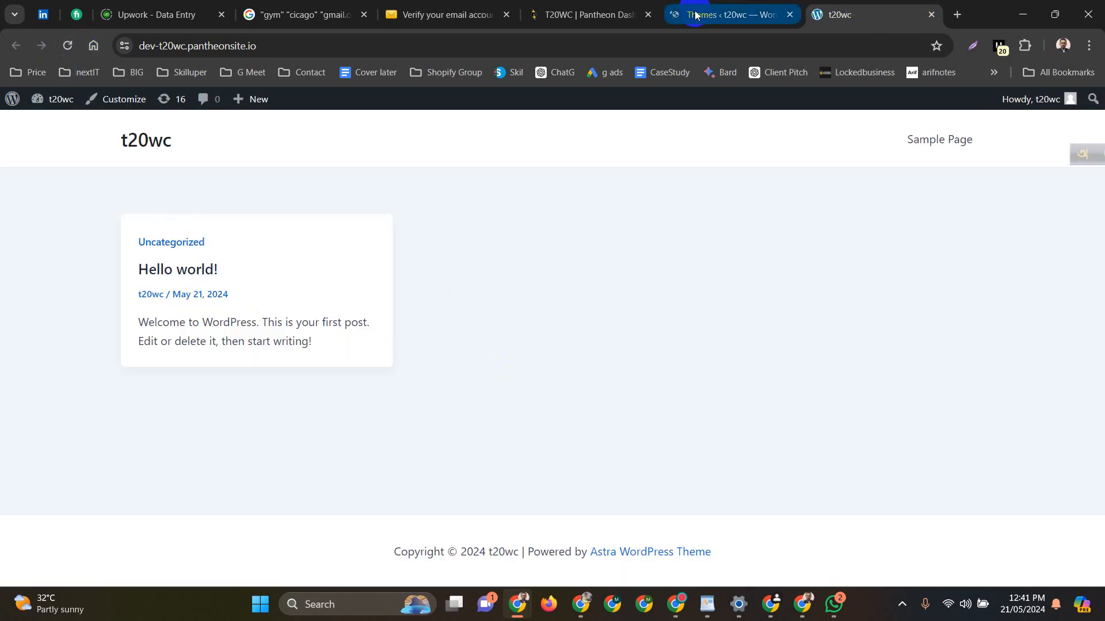
scroll(296, 322, down, 5)
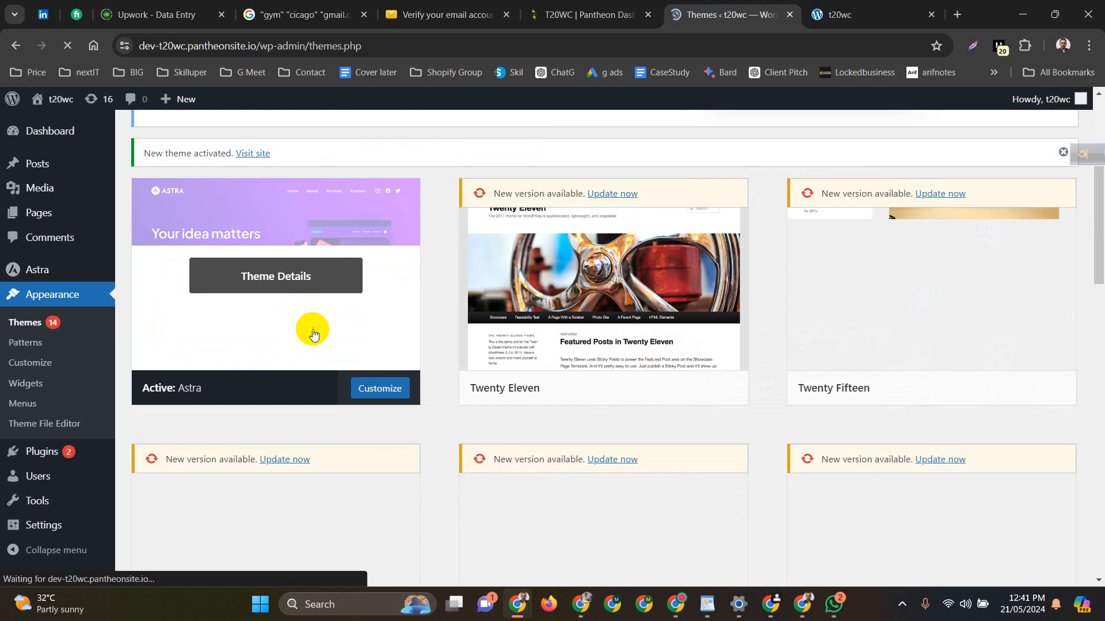
scroll(331, 397, up, 4)
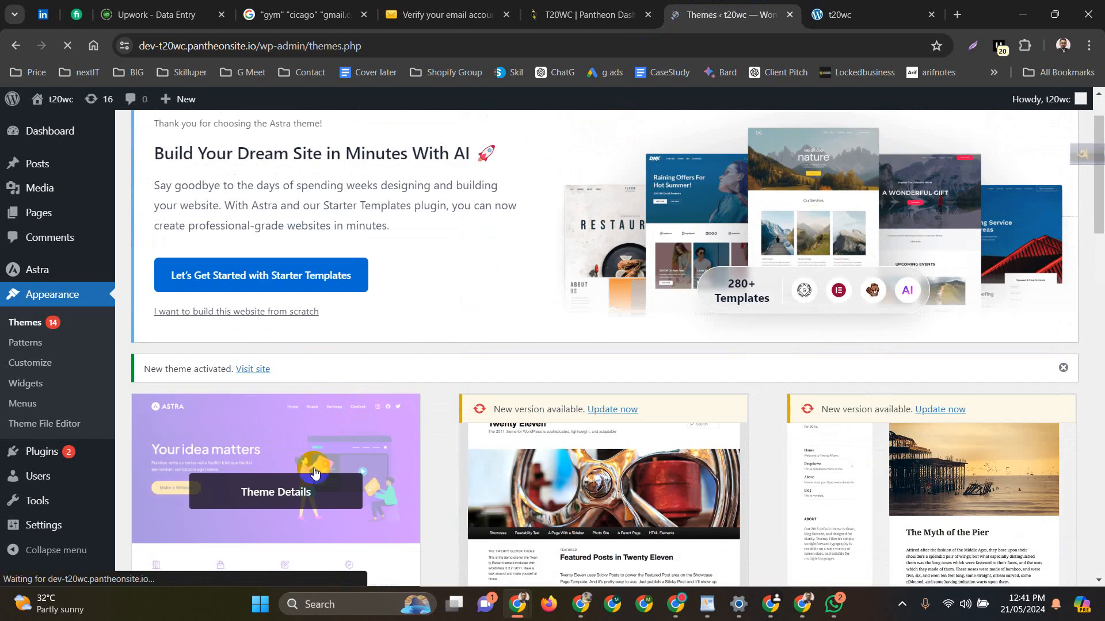
click(247, 496)
scroll(420, 478, down, 3)
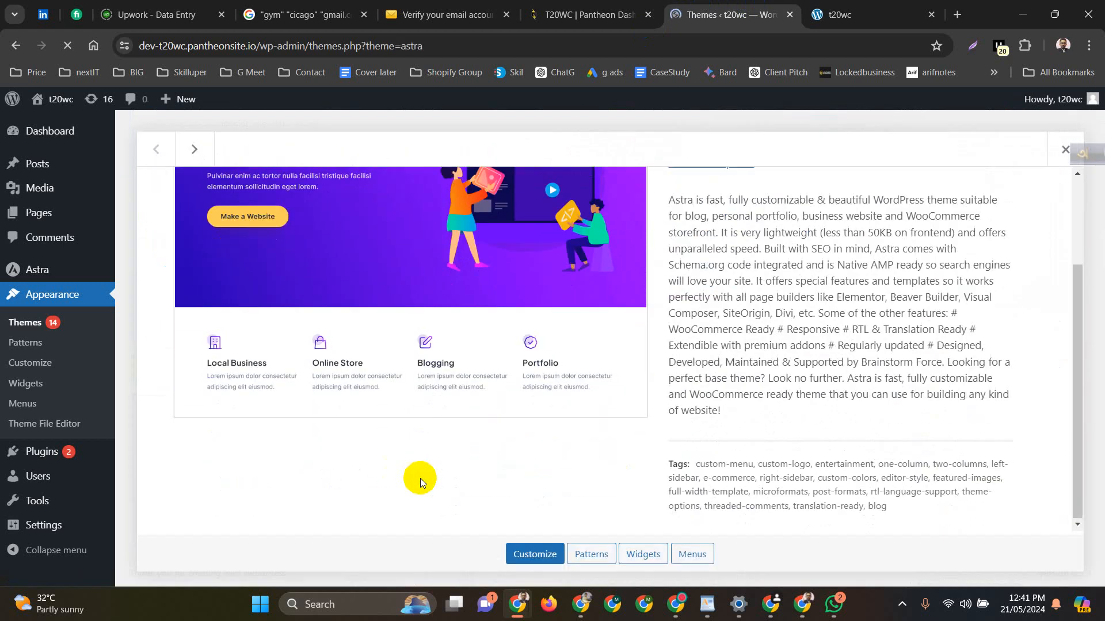
scroll(503, 312, up, 3)
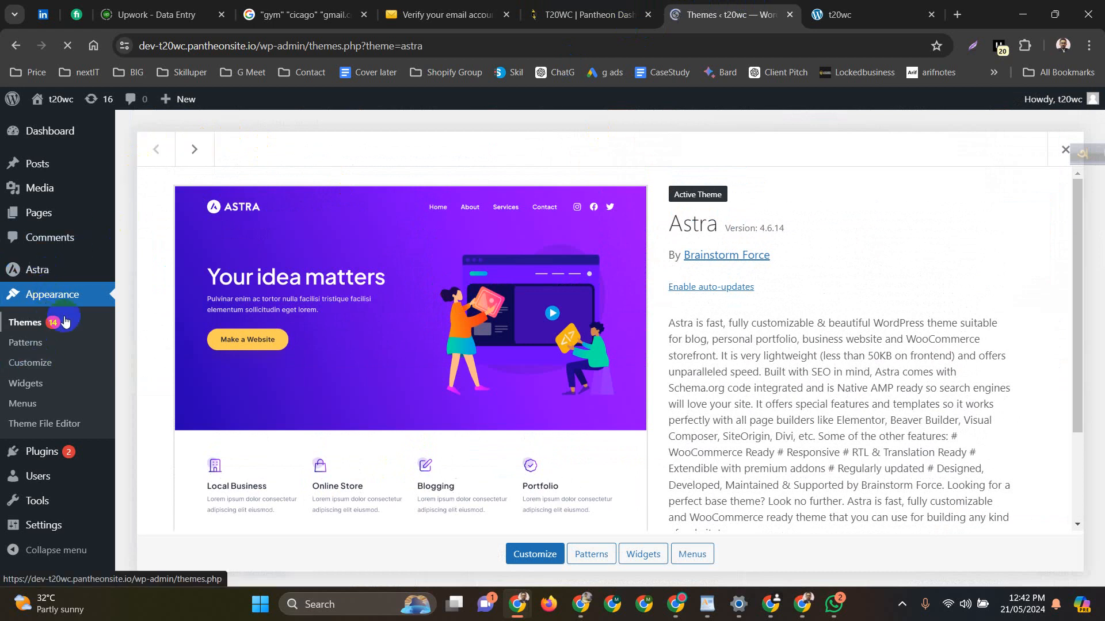
click(48, 329)
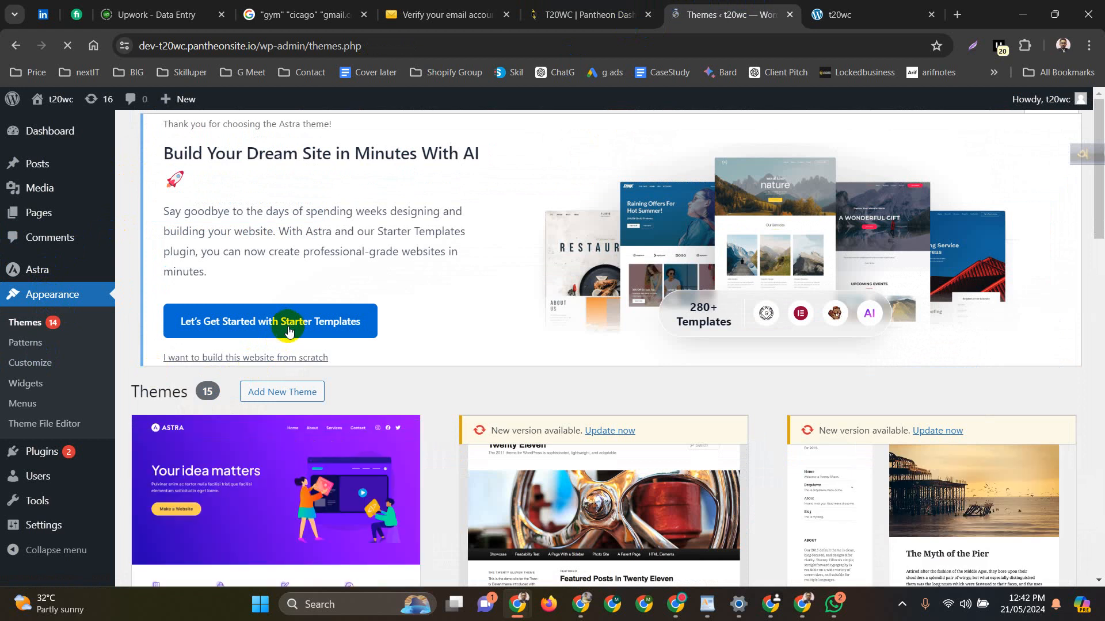
scroll(316, 291, down, 10)
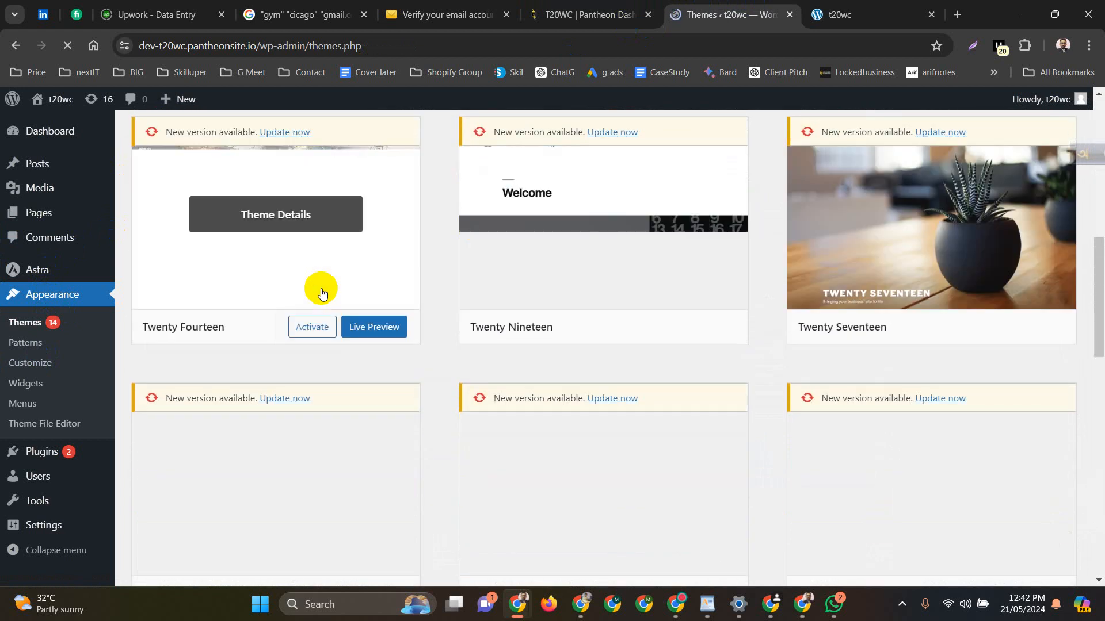
scroll(321, 290, up, 1)
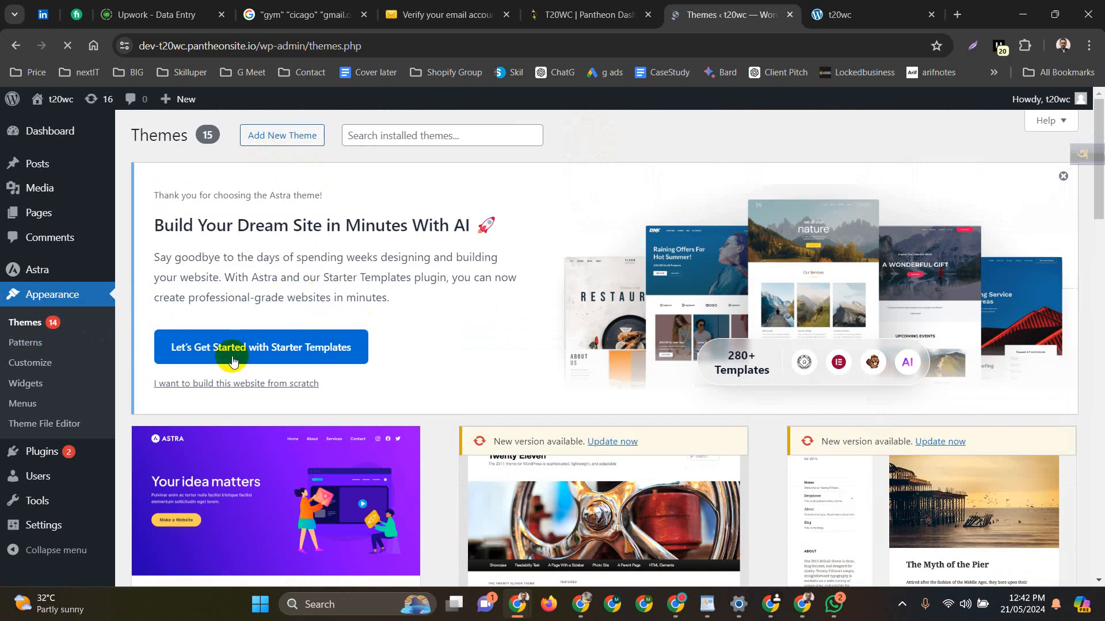
scroll(254, 353, down, 5)
scroll(253, 353, up, 5)
Activate Starter Templates and start the free AI website builder sign-up
click(202, 351)
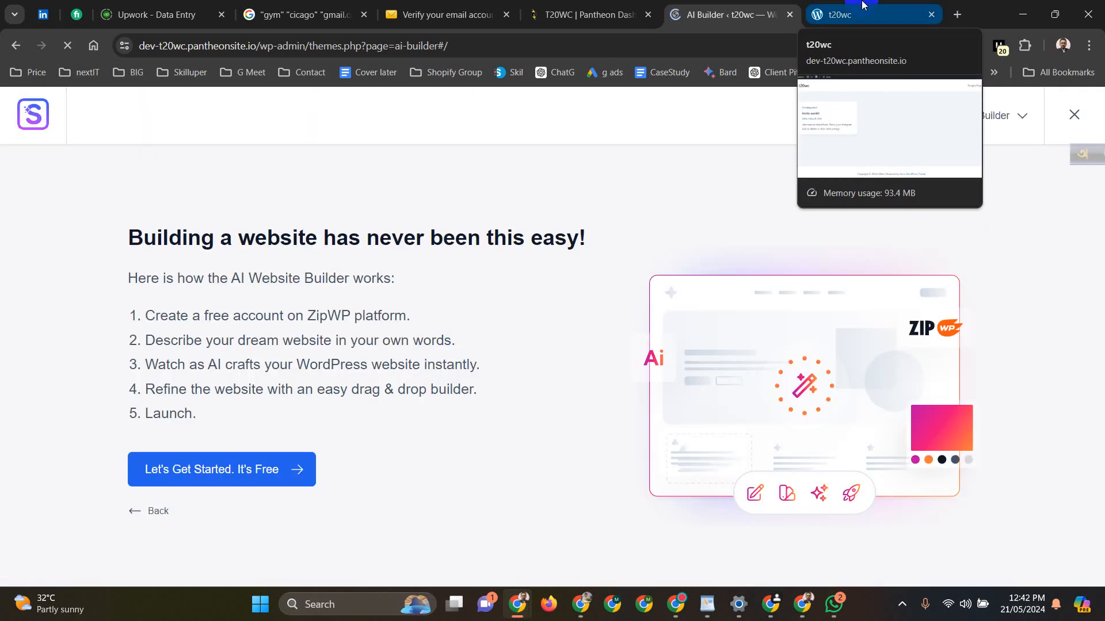
click(294, 473)
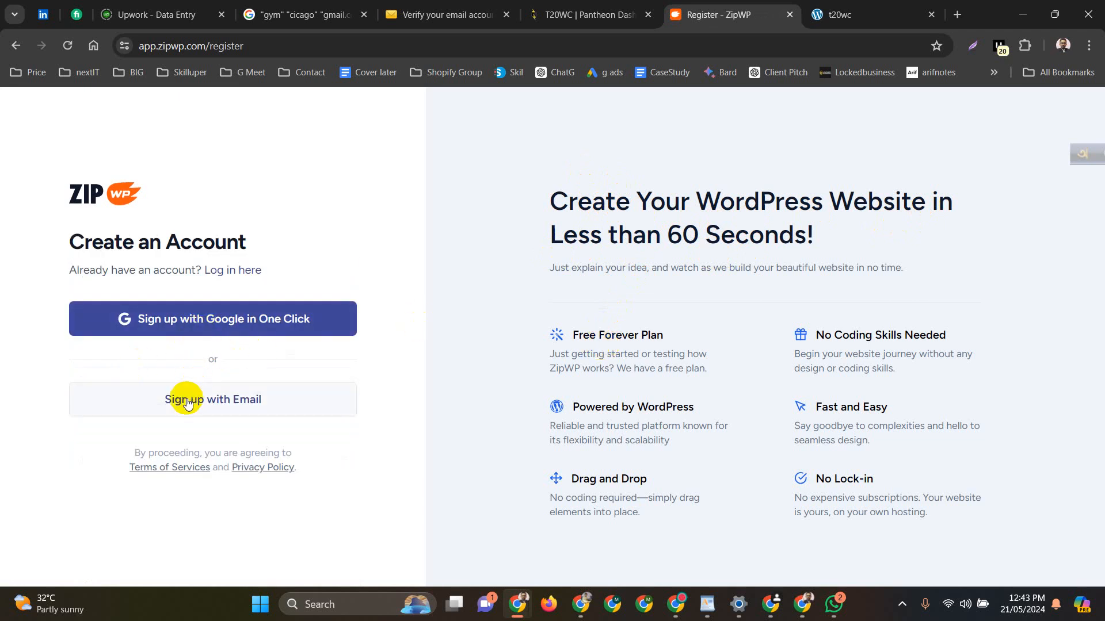
Choose e-mail sign-up and paste in the disposable mailbox address copied from the other tab
click(206, 395)
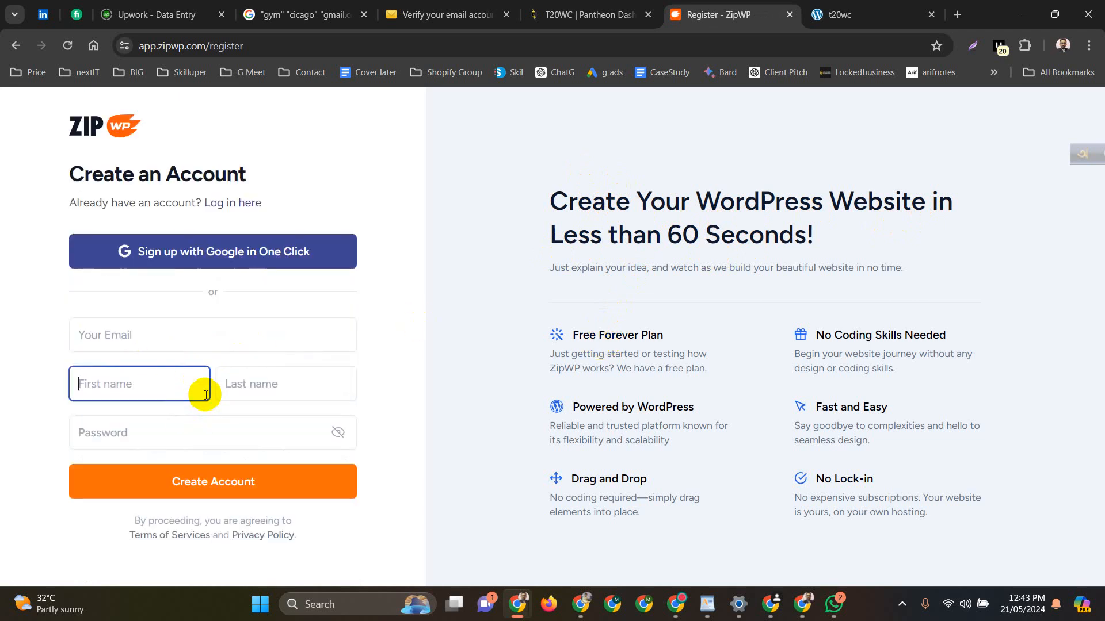
click(141, 335)
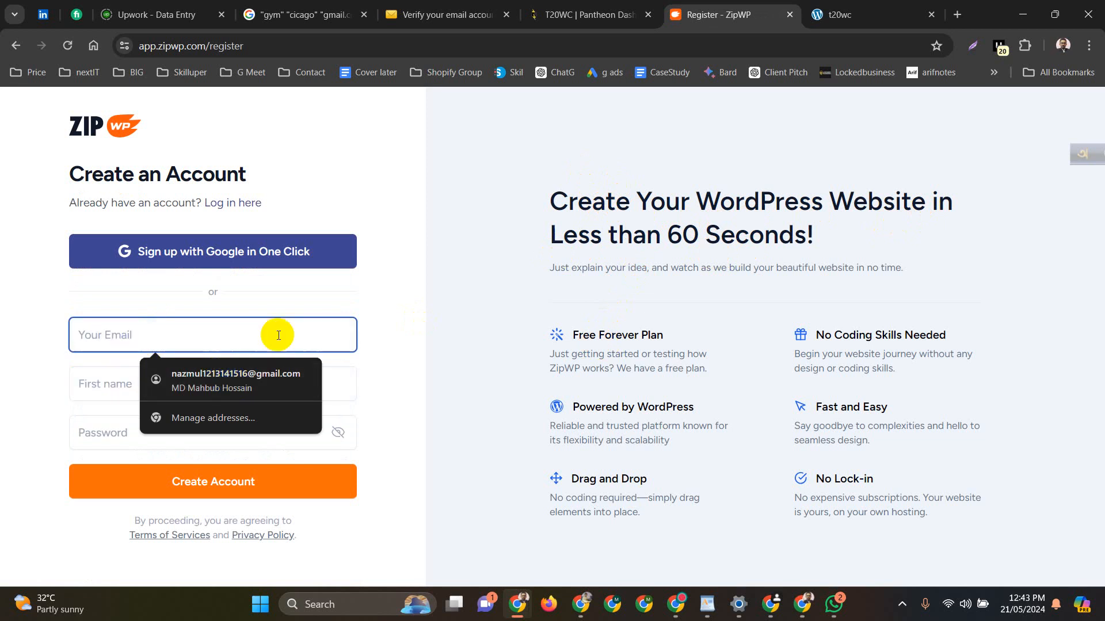
click(437, 15)
scroll(495, 353, down, 3)
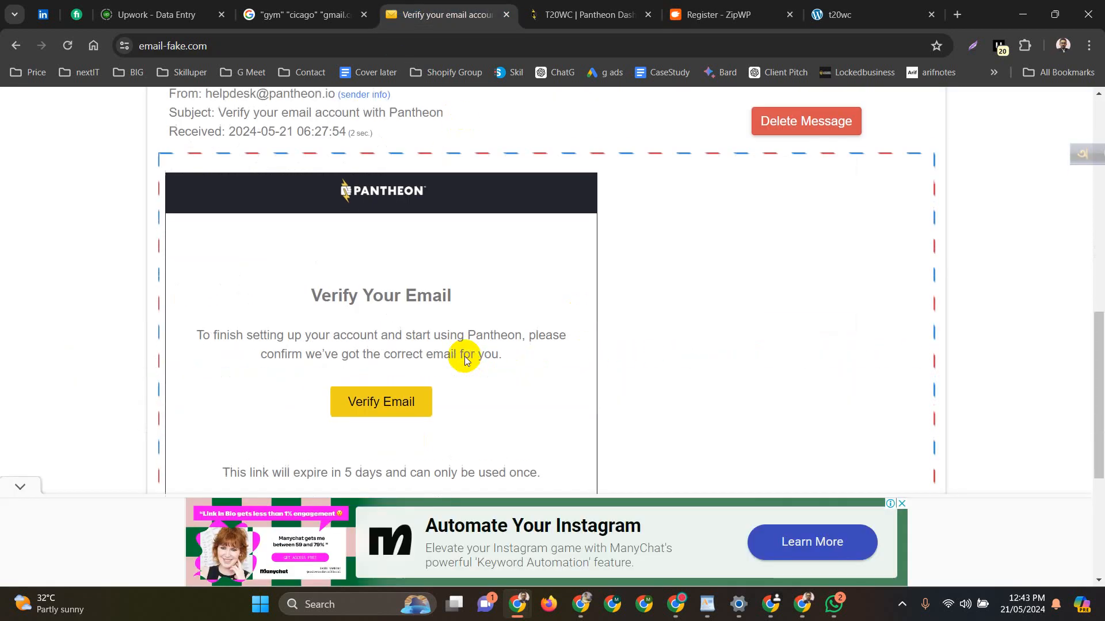
scroll(450, 340, up, 6)
scroll(450, 340, up, 2)
scroll(512, 223, up, 1)
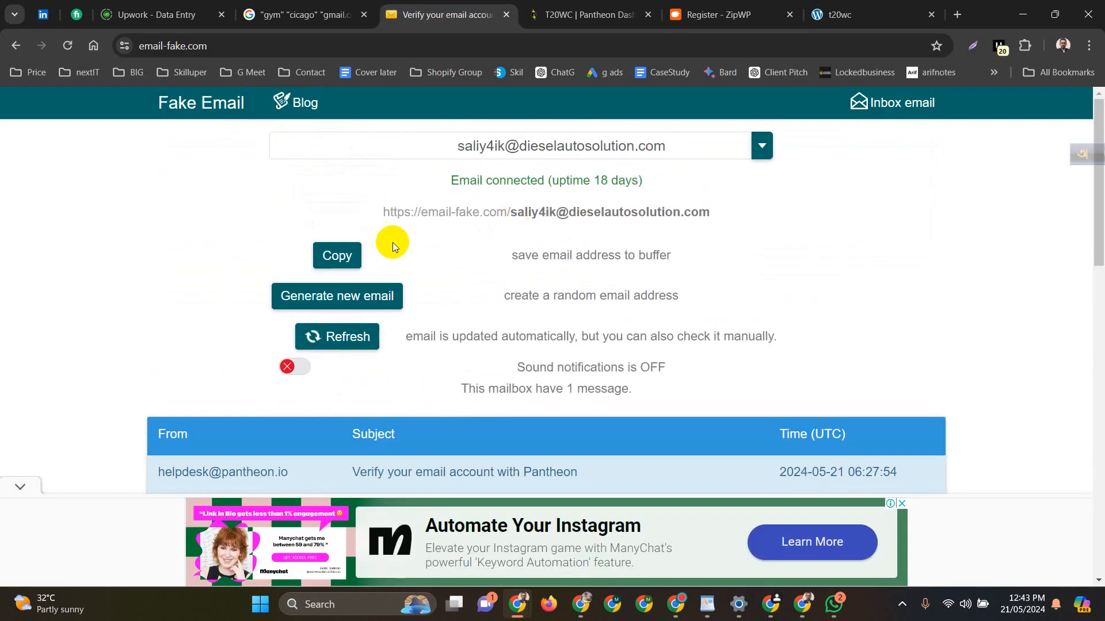
click(352, 254)
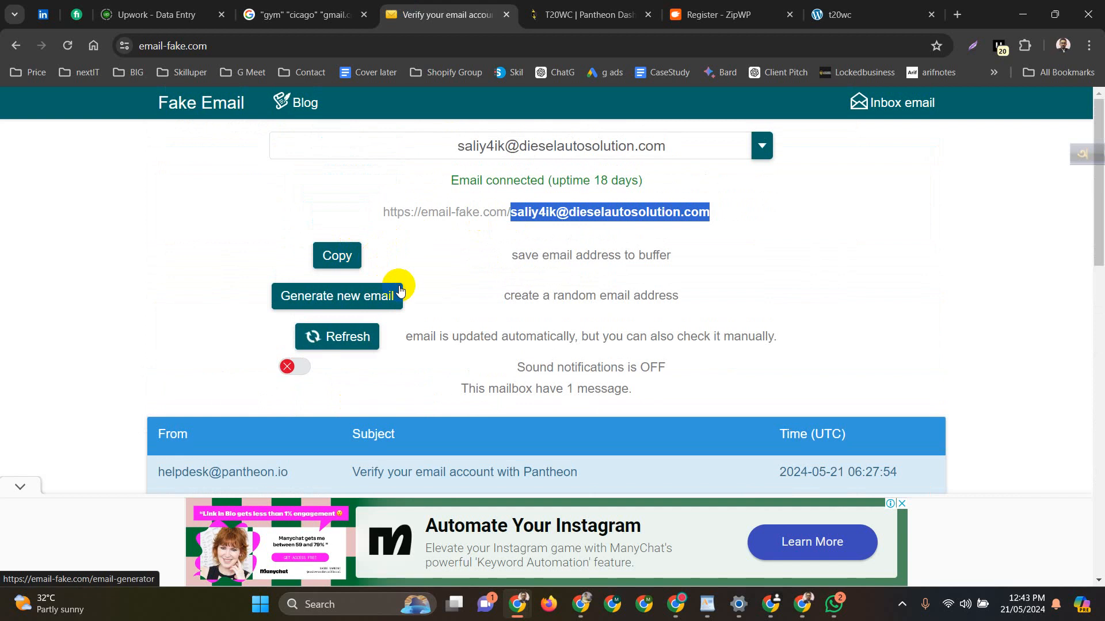
click(587, 8)
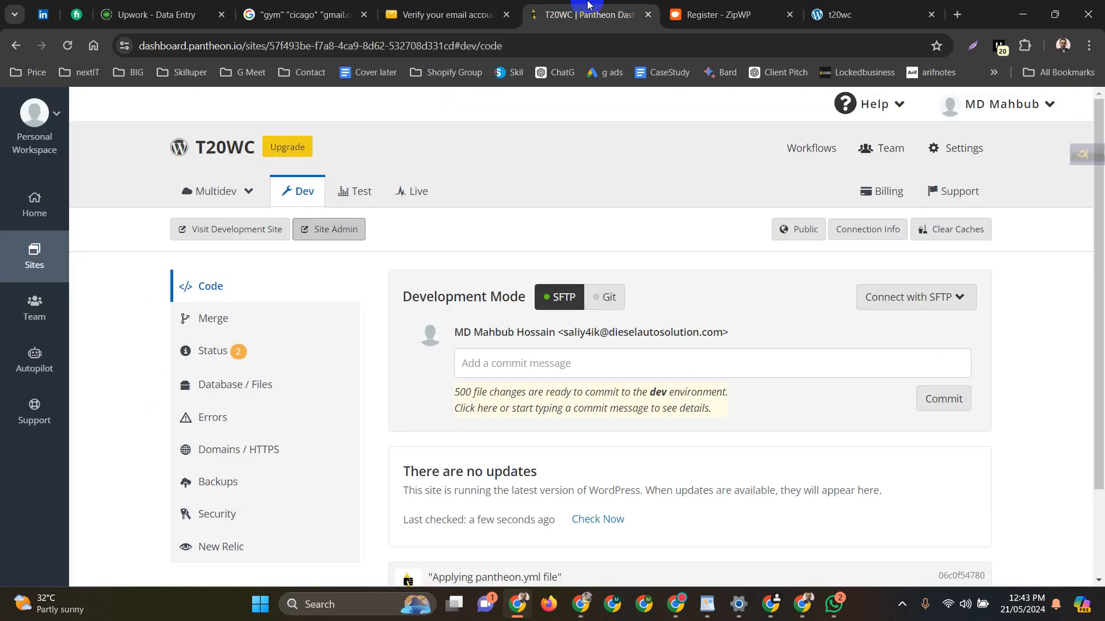
click(648, 16)
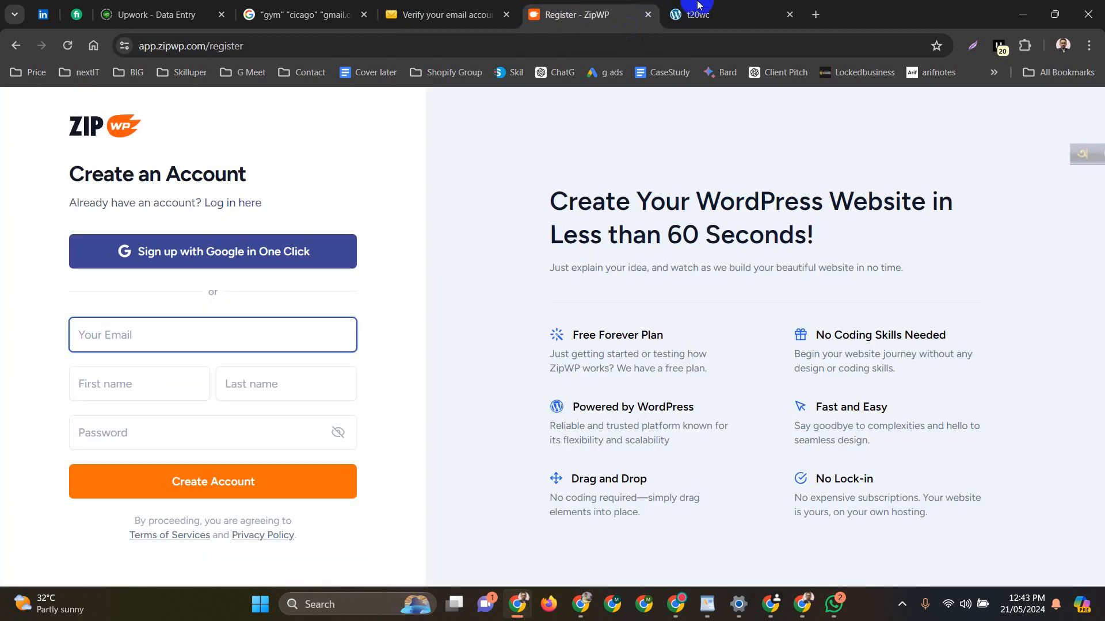
click(212, 346)
key(ctrl+v)
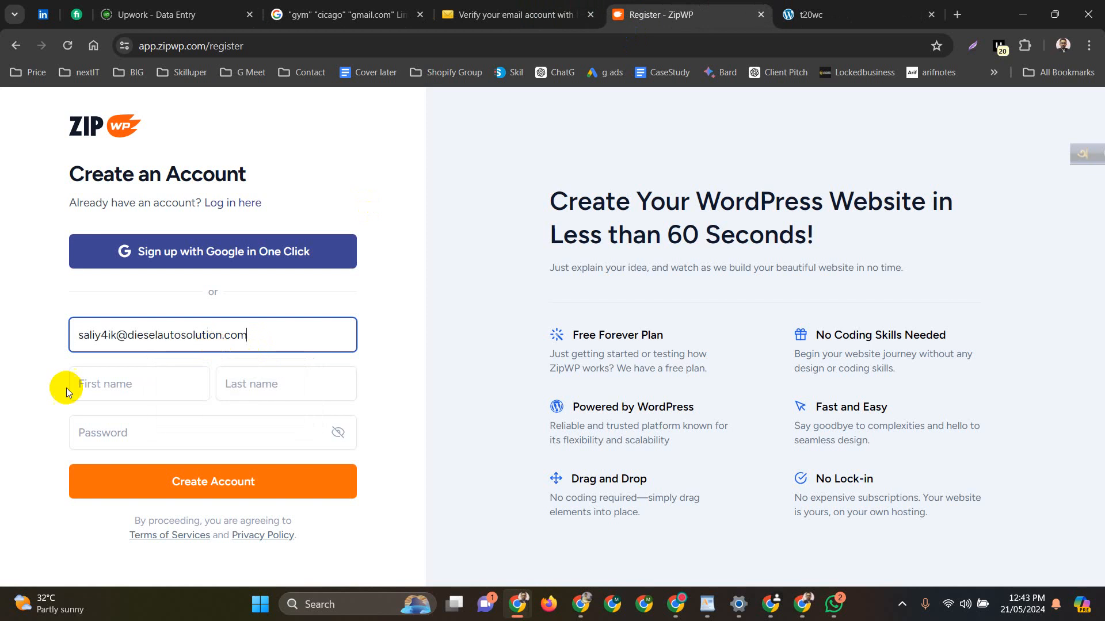
Fill in first and last name, use a generated strong password, and submit the registration
click(91, 386)
click(201, 442)
click(143, 434)
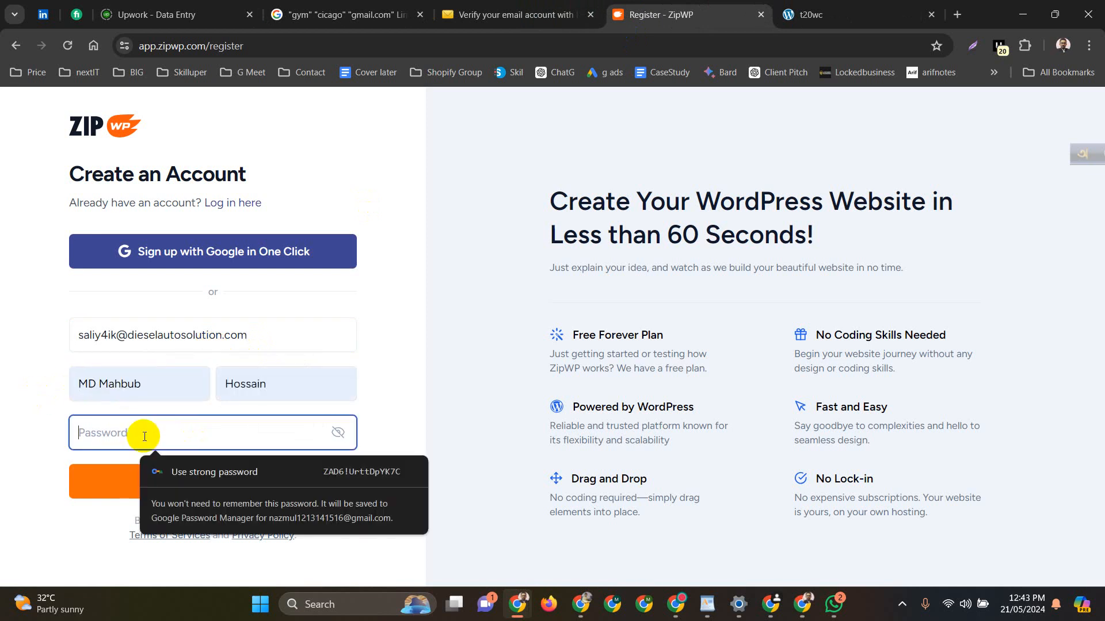
click(149, 468)
click(169, 485)
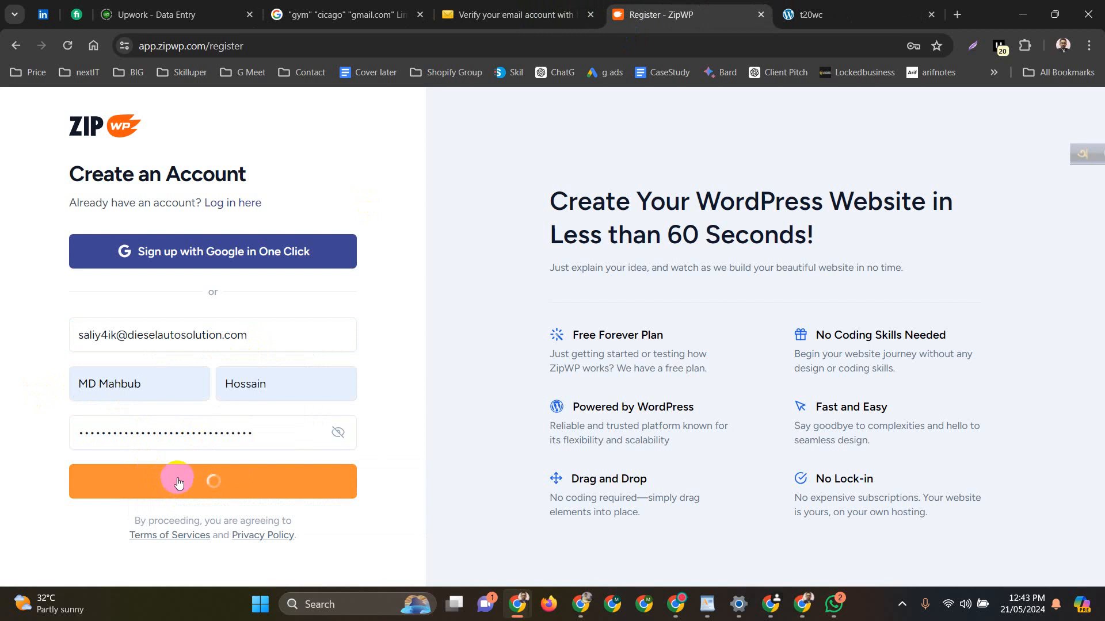
Save the ZipWP account password in Chrome and check the temporary inbox
click(489, 12)
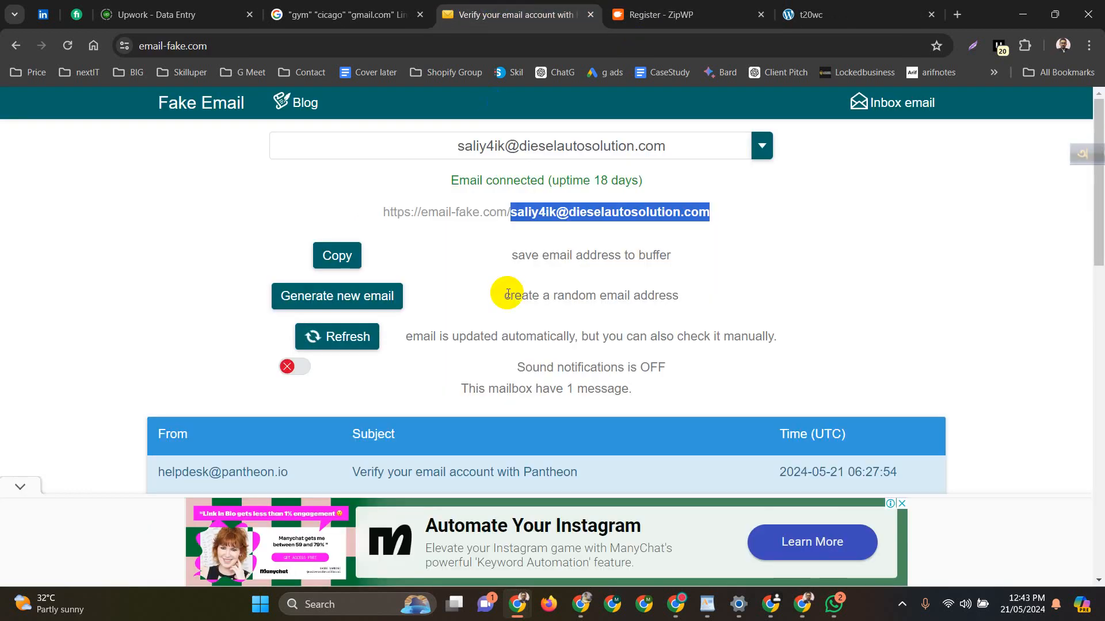
scroll(508, 293, down, 4)
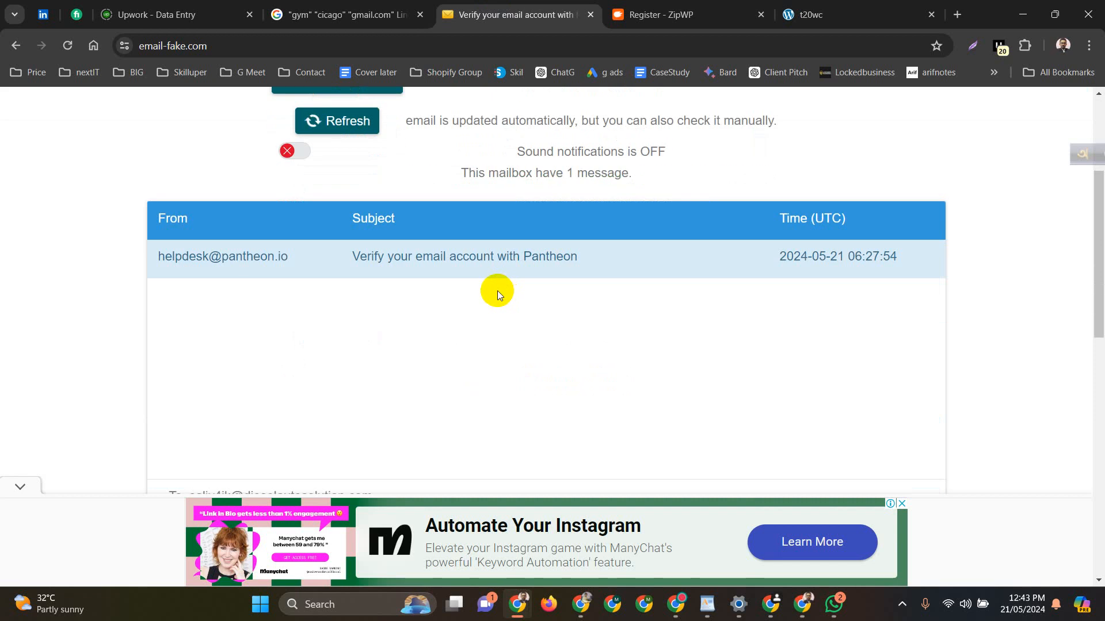
click(697, 6)
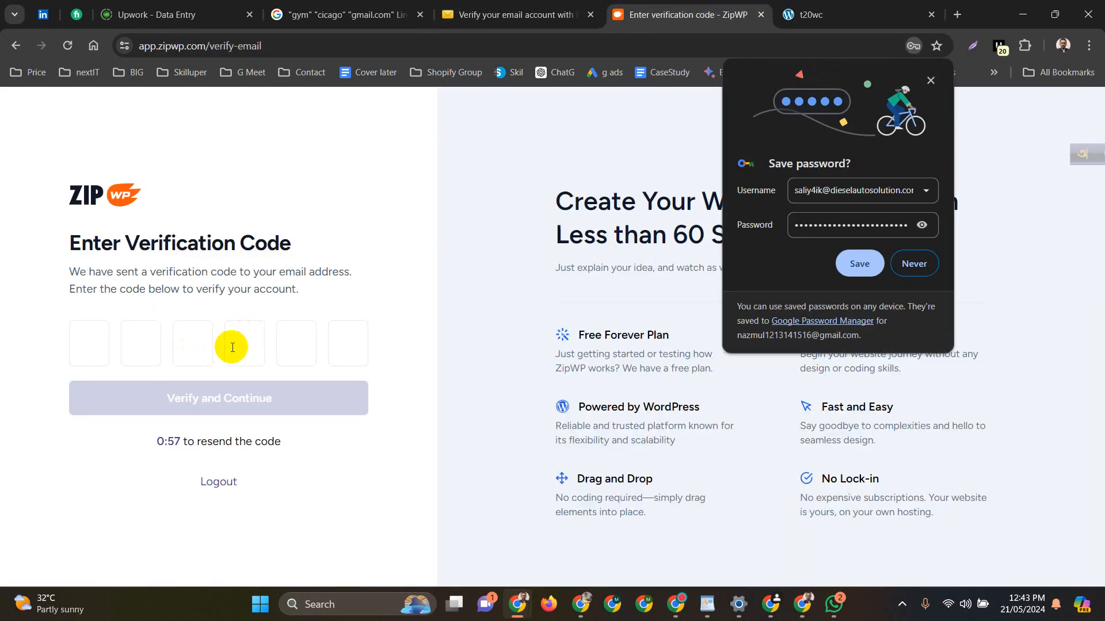
click(859, 266)
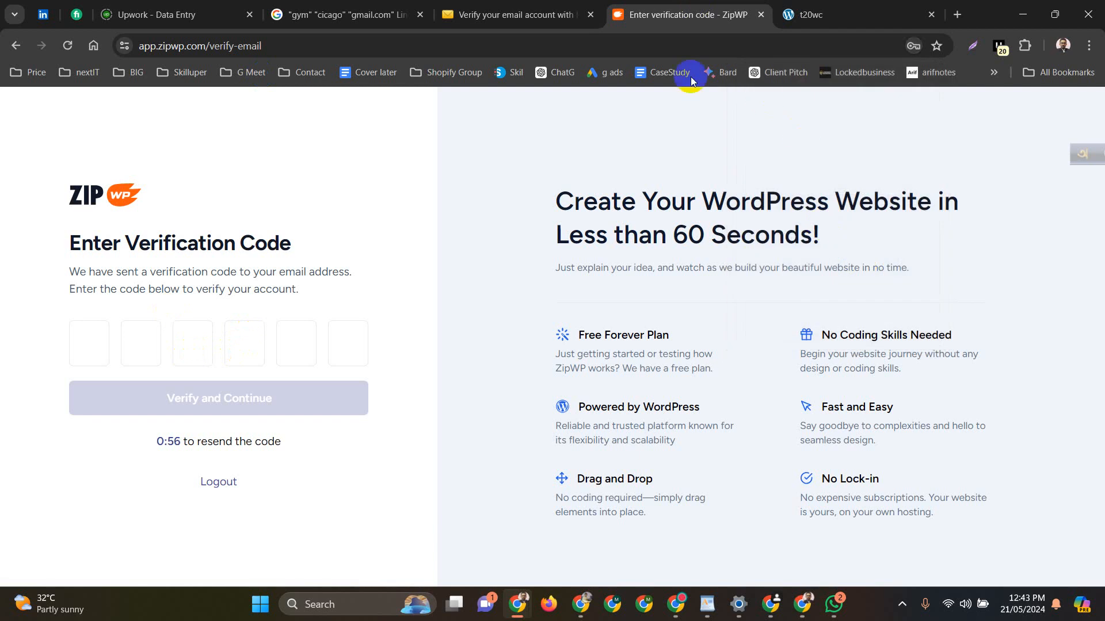
click(525, 5)
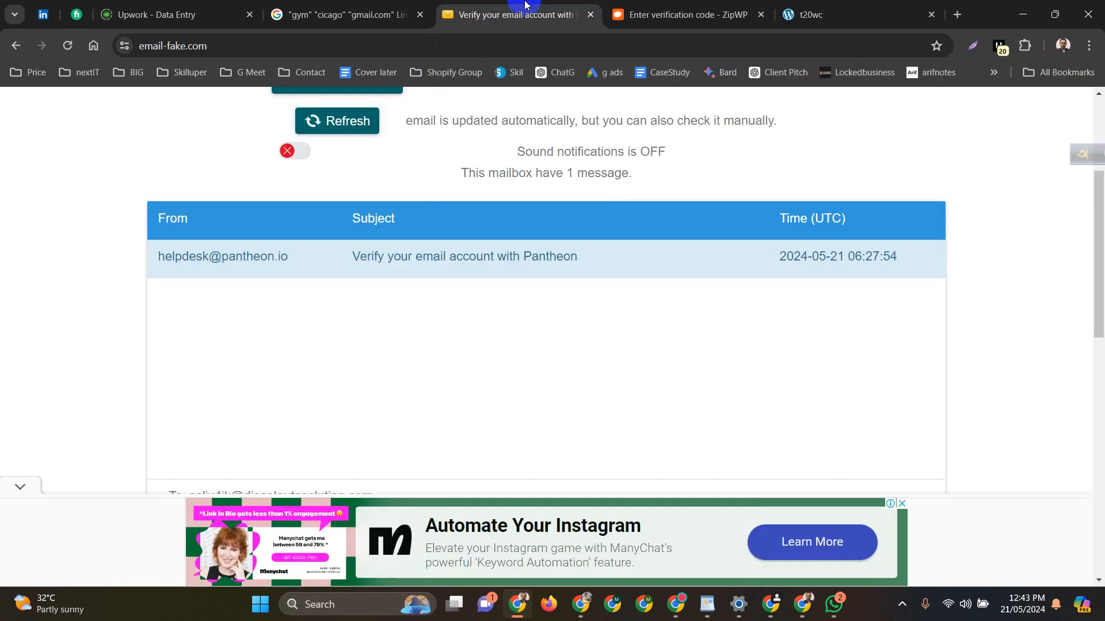
scroll(382, 344, down, 5)
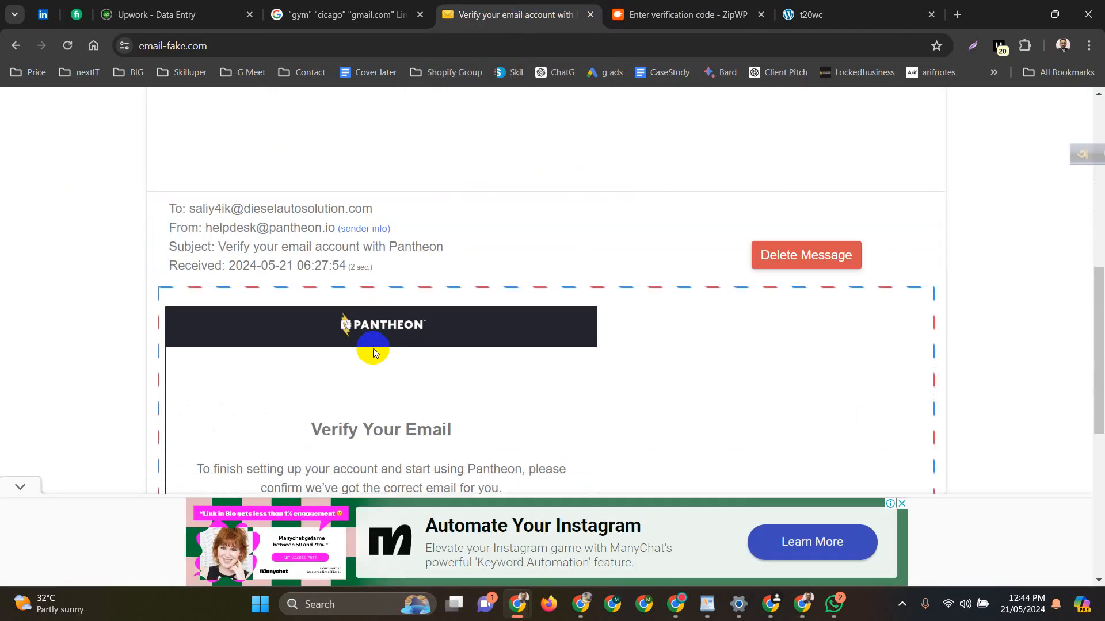
scroll(374, 354, down, 2)
scroll(372, 346, down, 5)
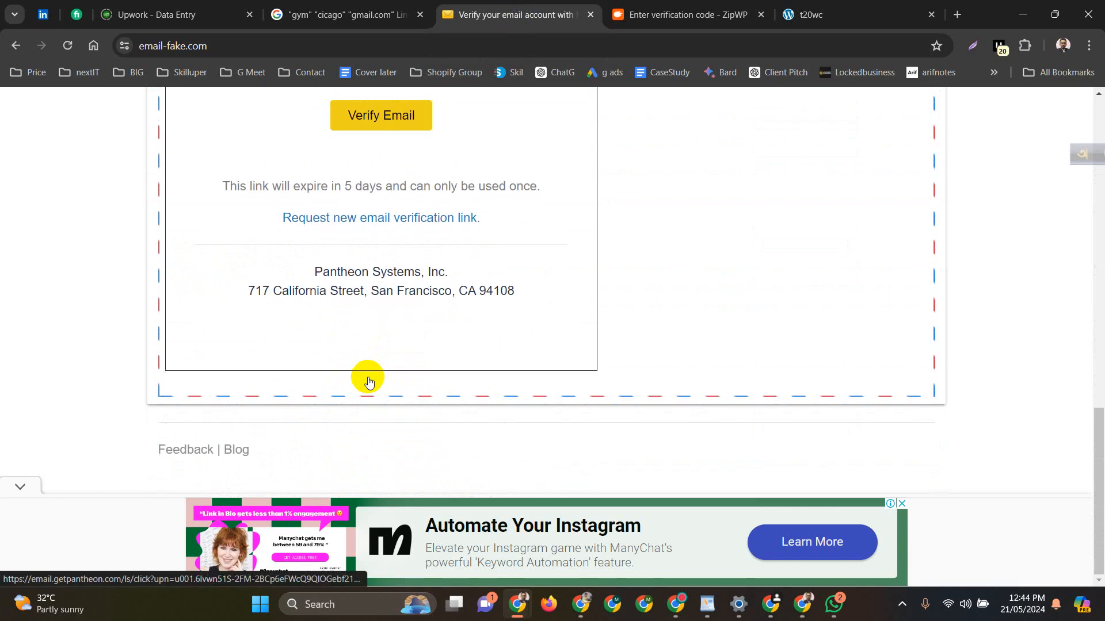
scroll(369, 381, up, 12)
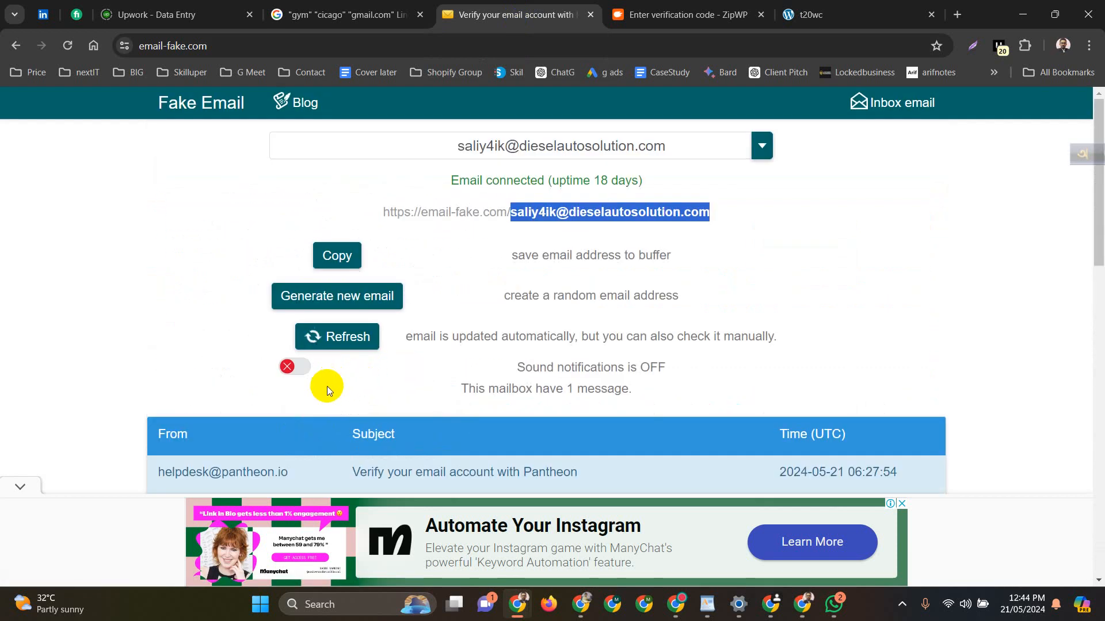
Refresh the inbox, open ZipWP's confirmation e-mail, and copy its verification code into ZipWP
click(350, 338)
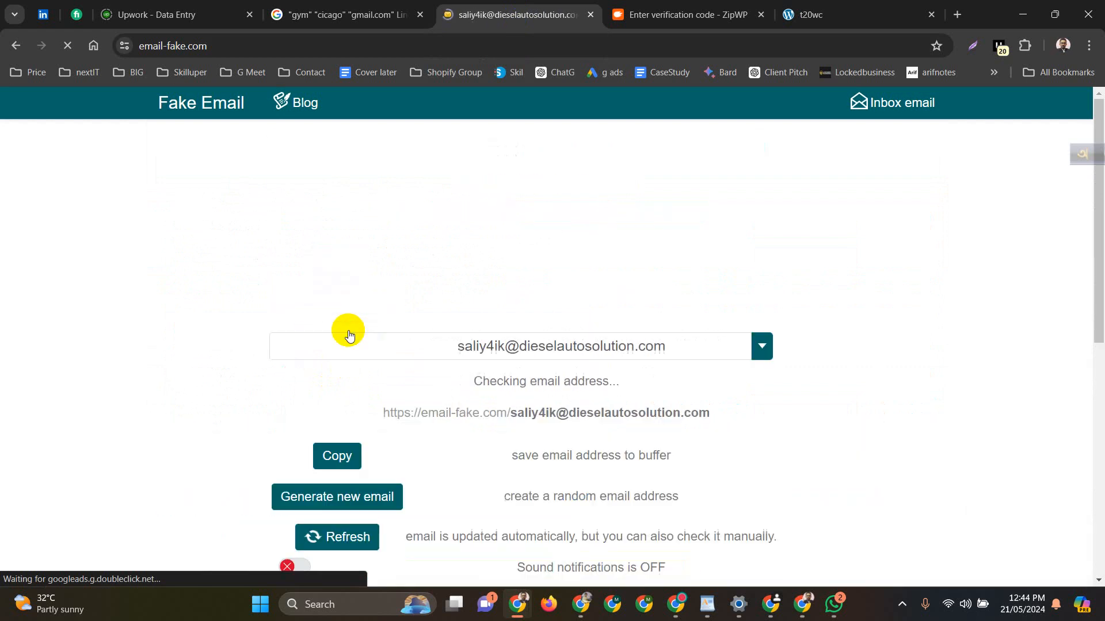
scroll(360, 334, down, 4)
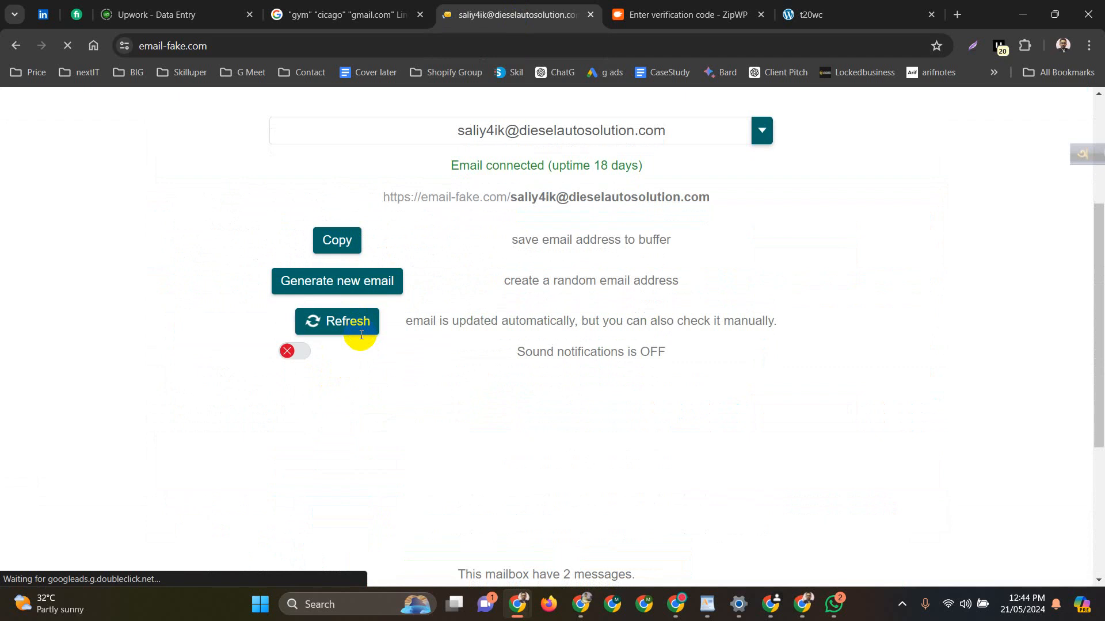
scroll(361, 335, down, 6)
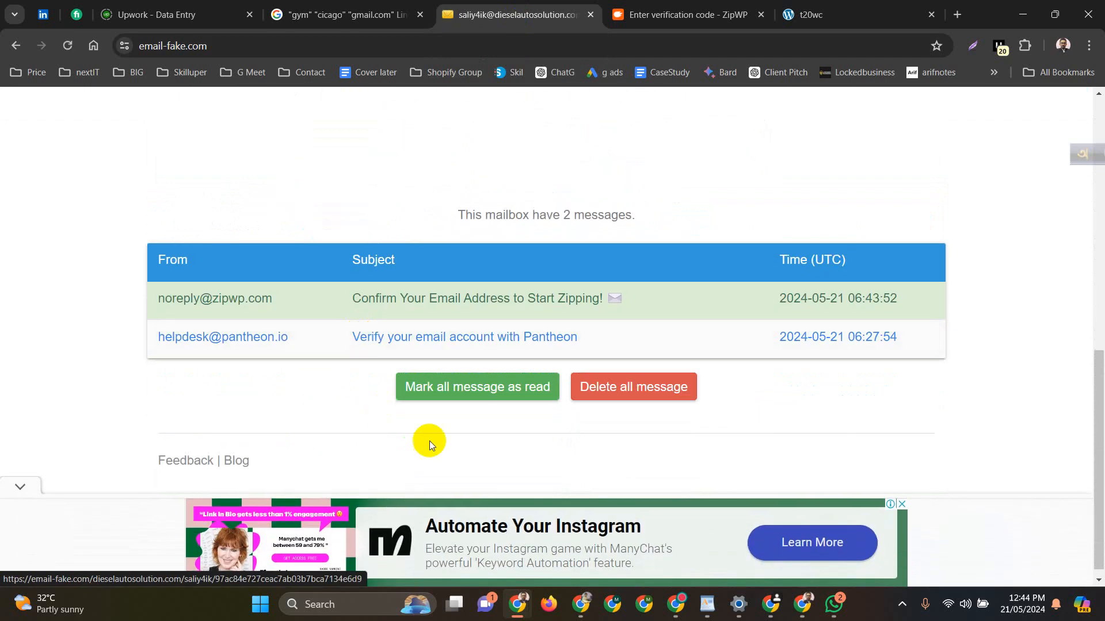
click(299, 315)
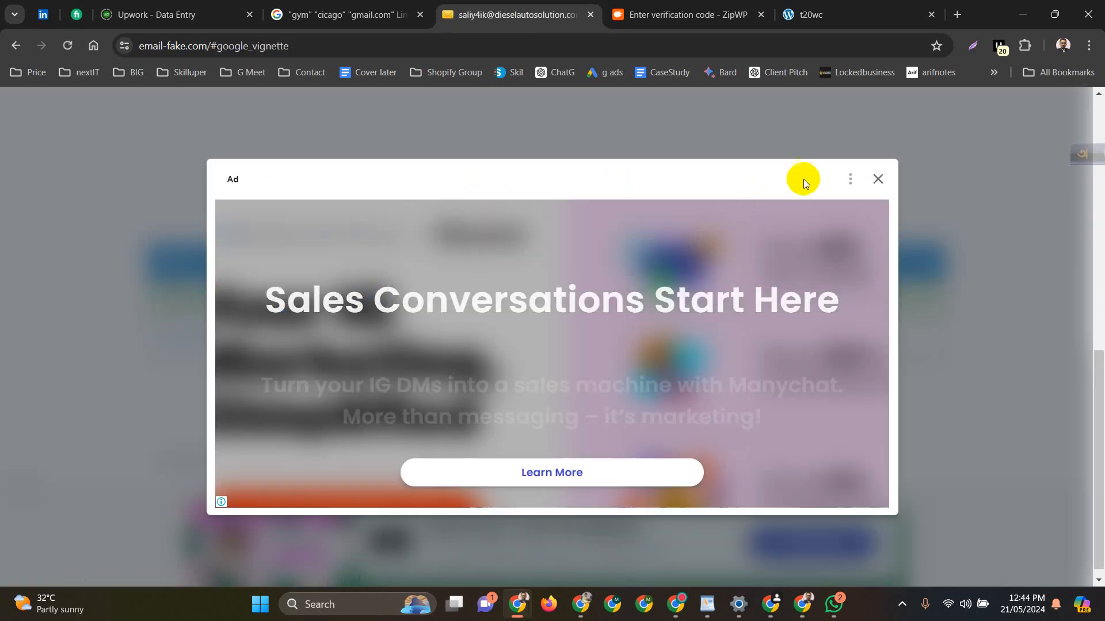
click(875, 178)
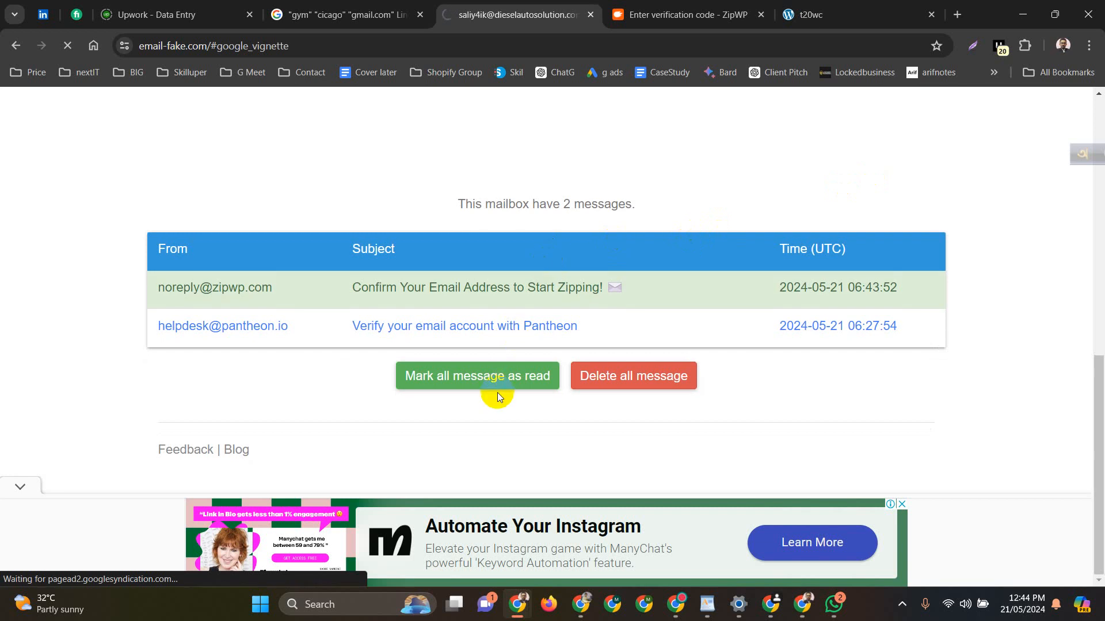
click(326, 295)
scroll(343, 293, down, 10)
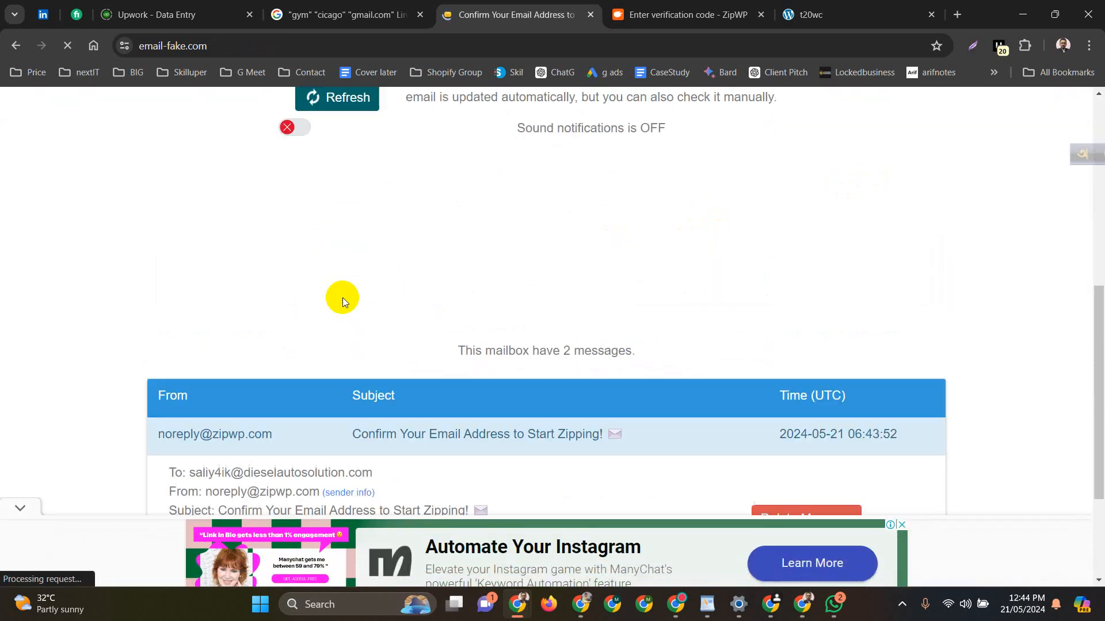
scroll(342, 299, down, 4)
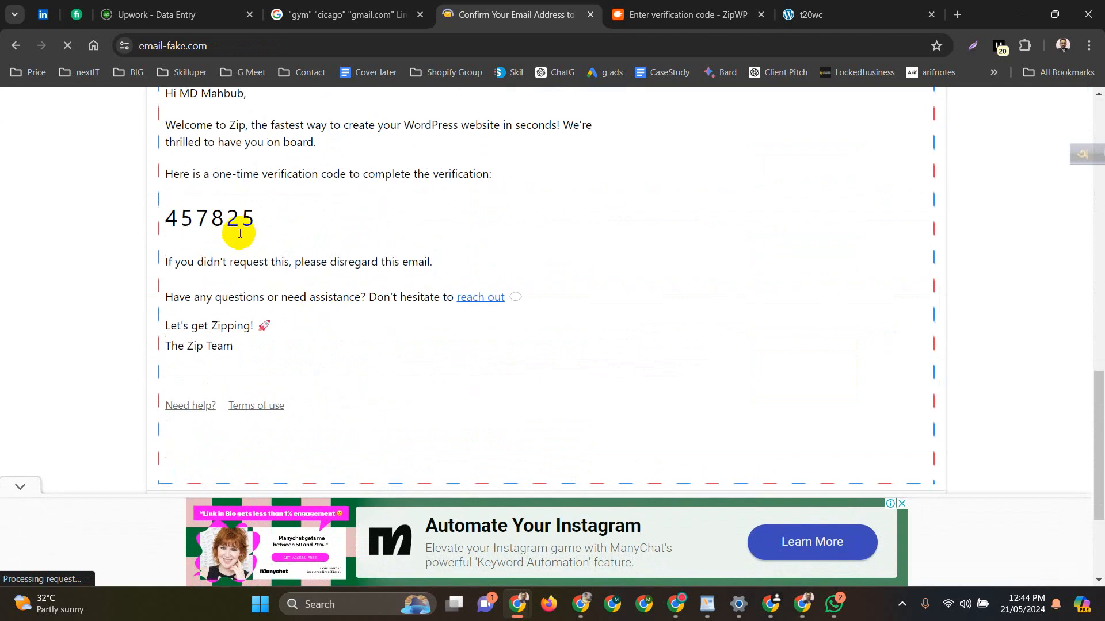
double_click(190, 219)
key(ctrl+c)
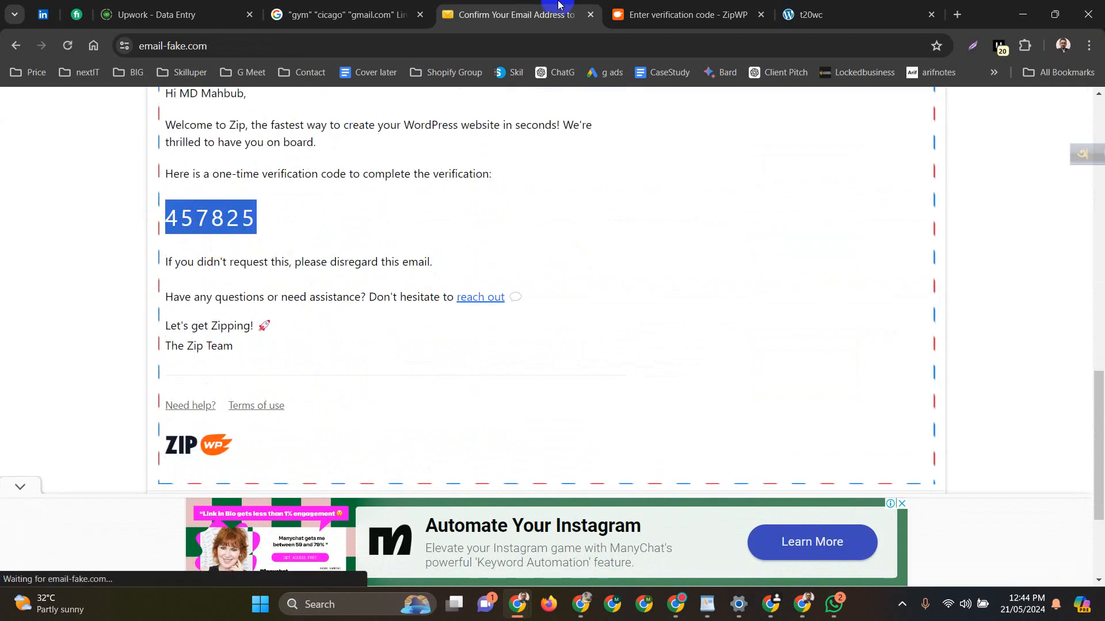
click(645, 4)
click(92, 344)
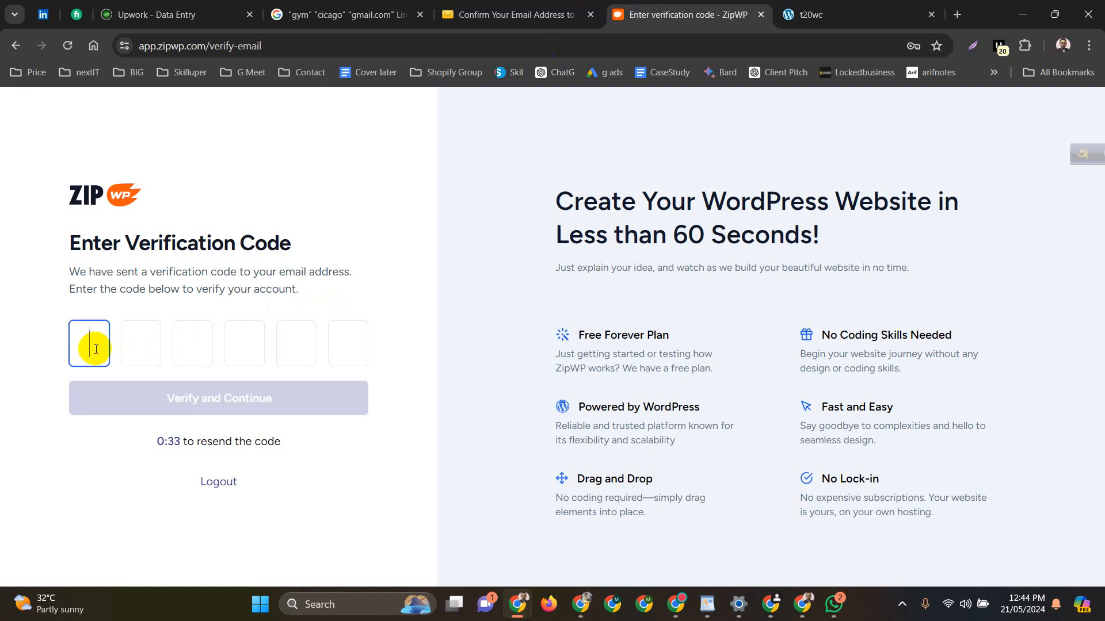
Paste the six-digit verification code and submit it with Verify and Continue
key(ctrl+v)
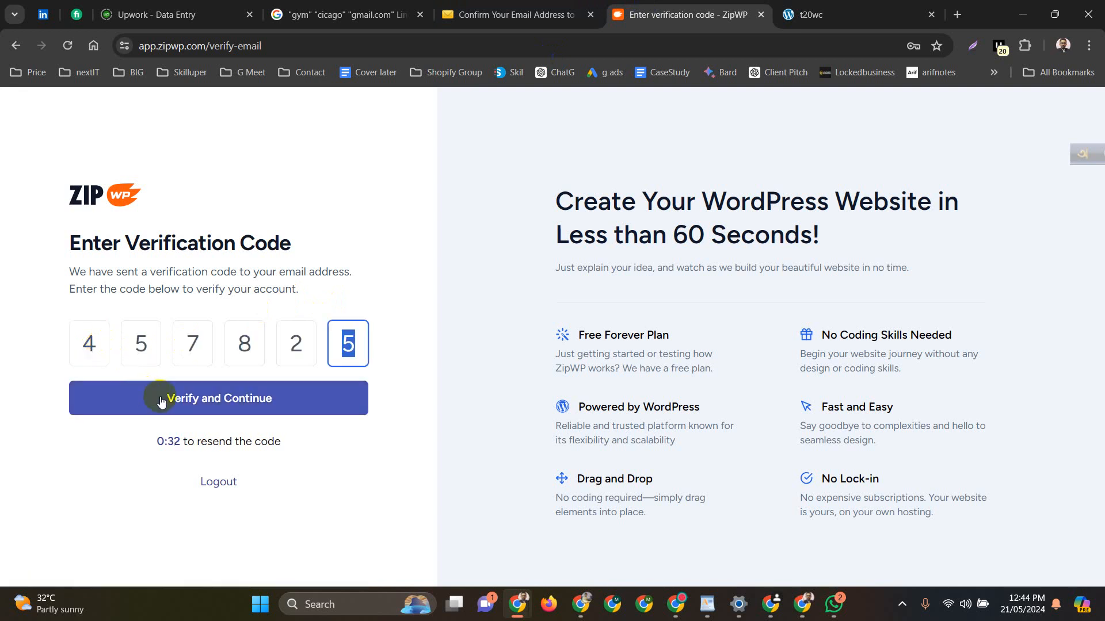
click(177, 397)
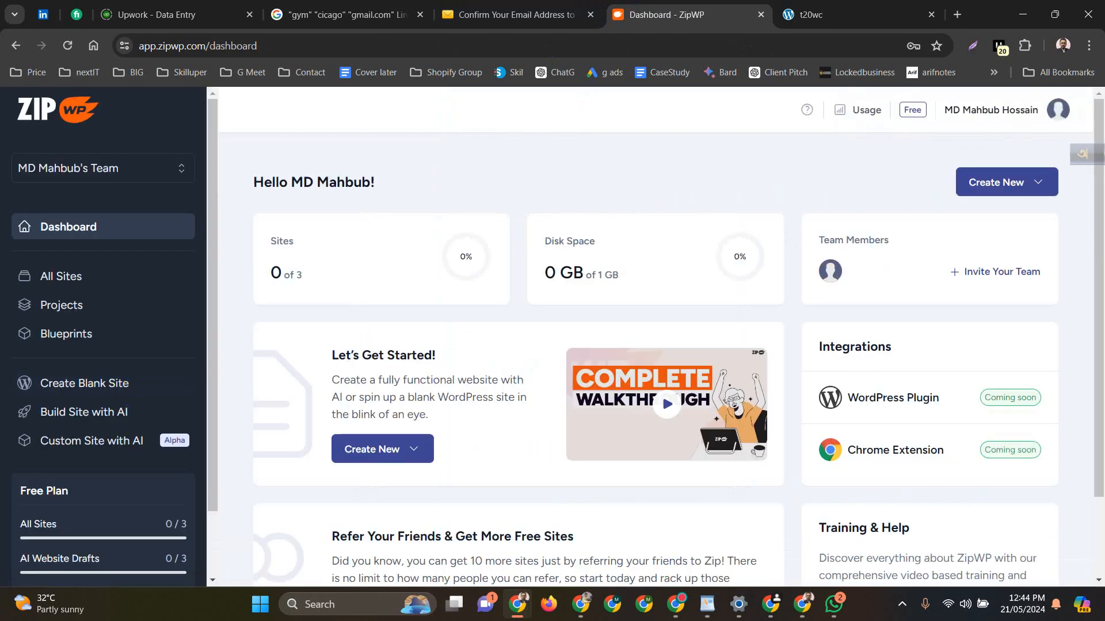
Show ZipWP's Create New choices, then switch to the t20wc site tab and reload it
scroll(475, 349, down, 1)
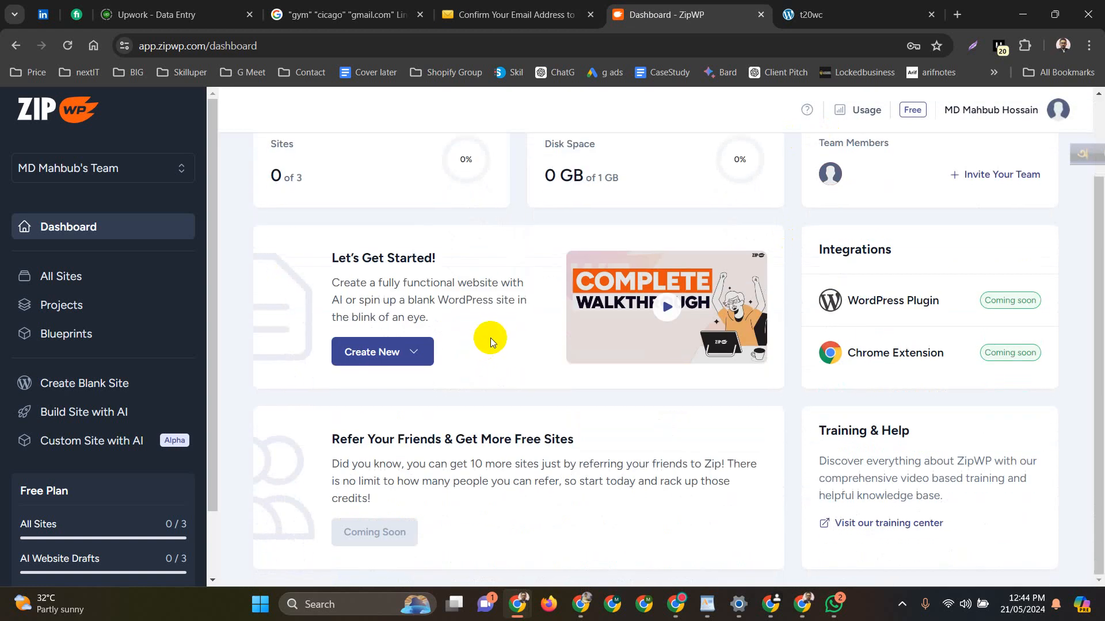
scroll(523, 370, up, 1)
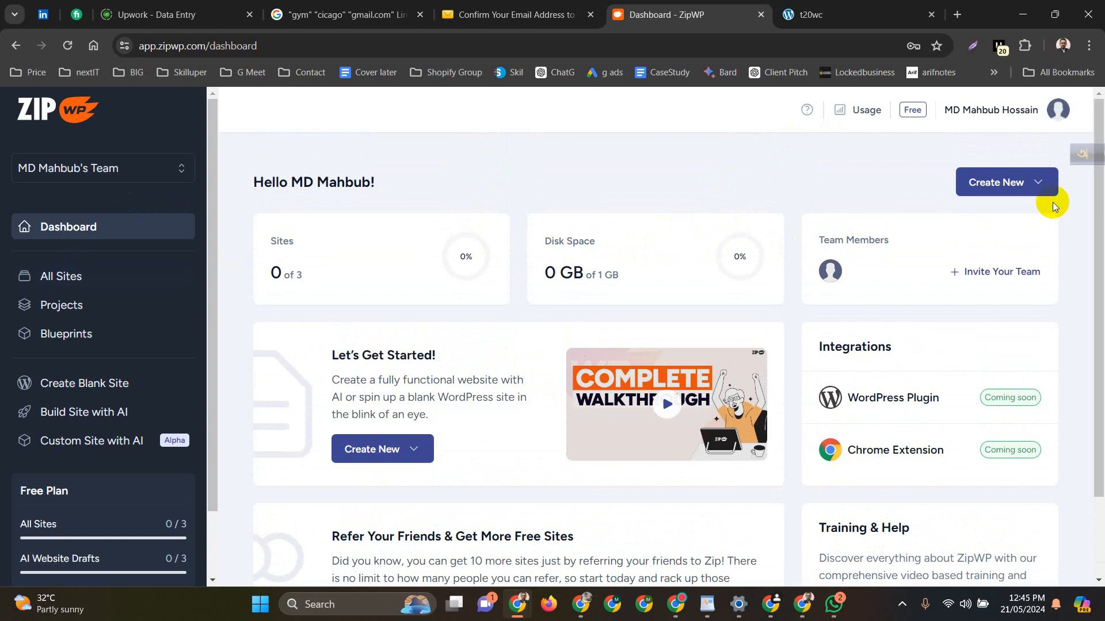
click(1030, 182)
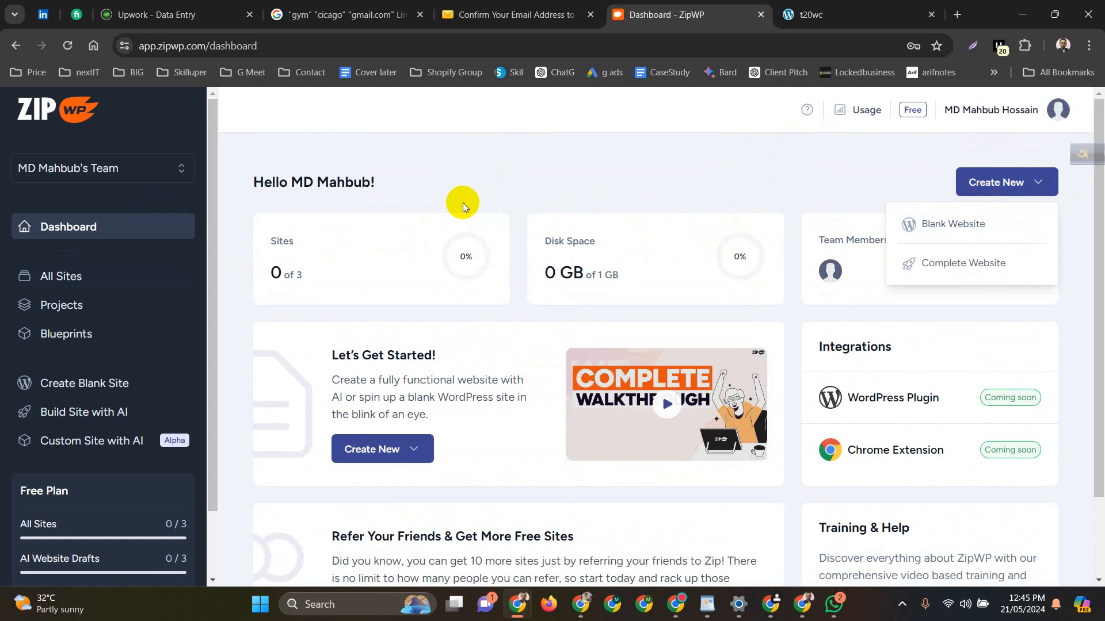
click(817, 14)
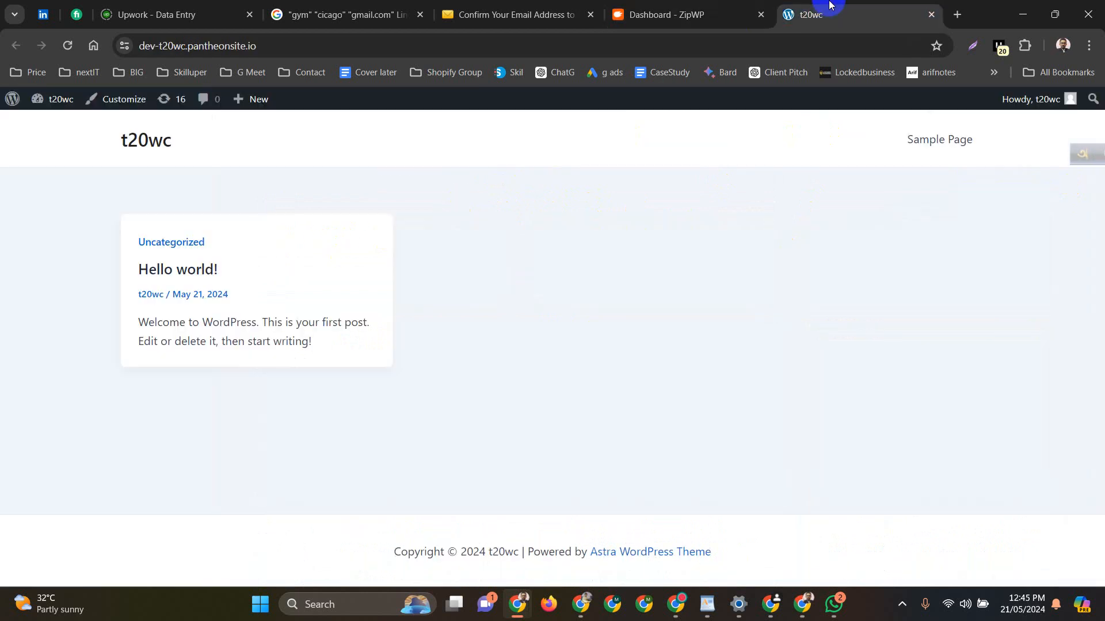
click(67, 45)
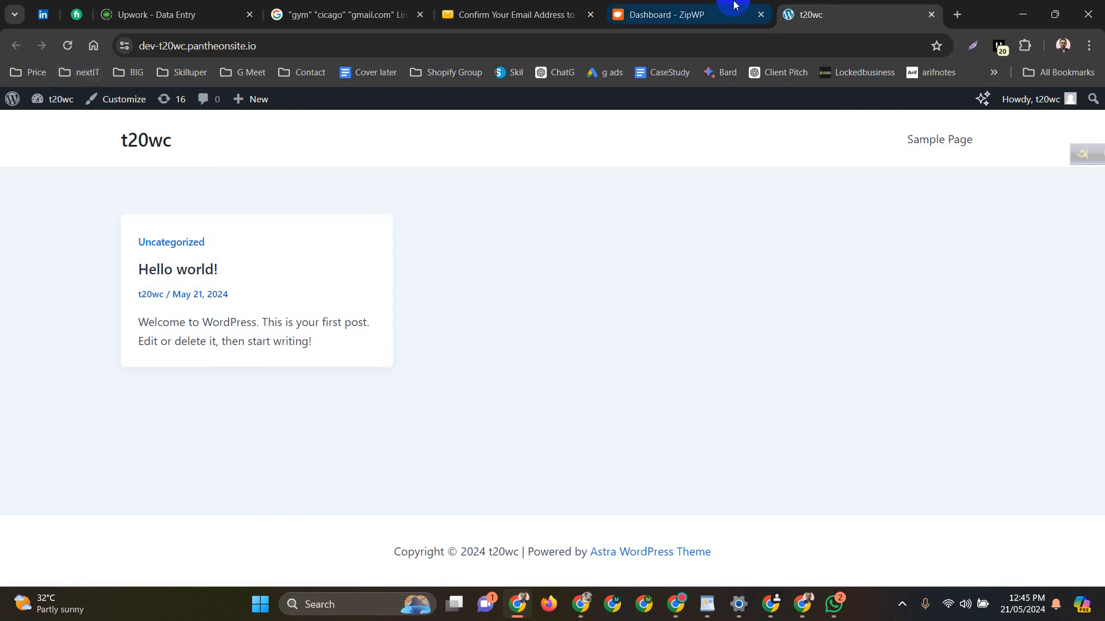
Open ZipWP's Blank Website dialog, close it unused, and return to the t20wc site tab
click(679, 13)
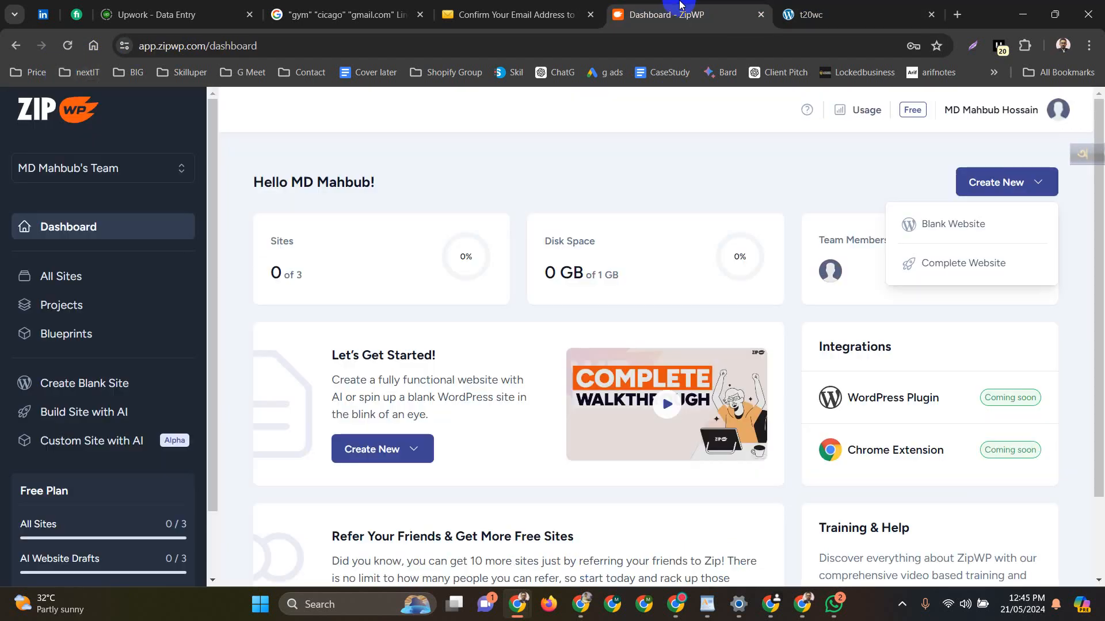
click(384, 448)
click(355, 491)
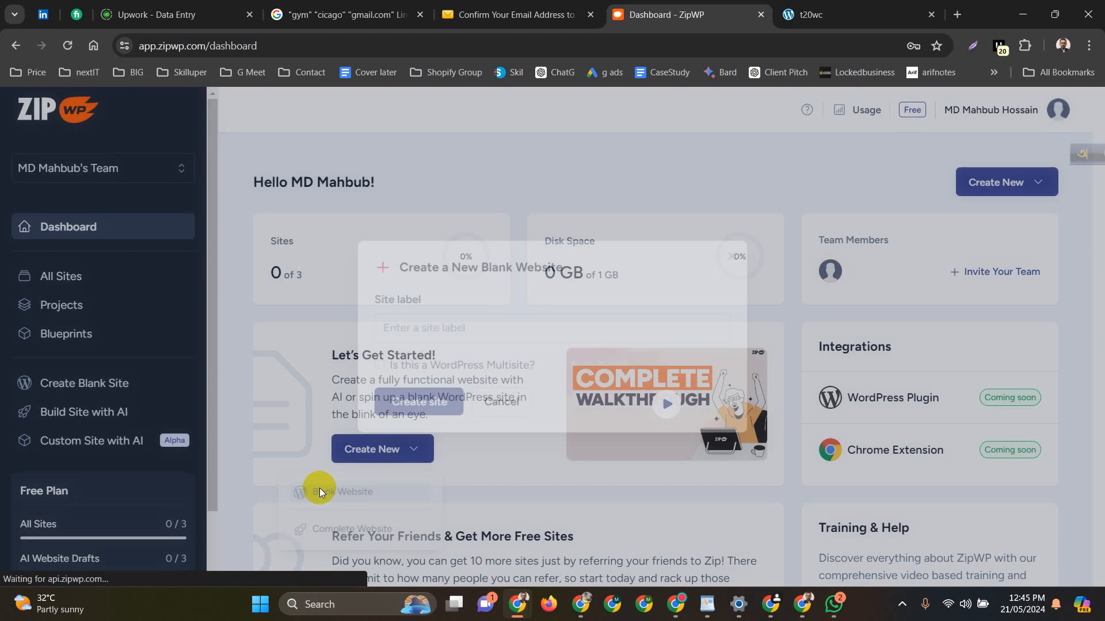
click(457, 327)
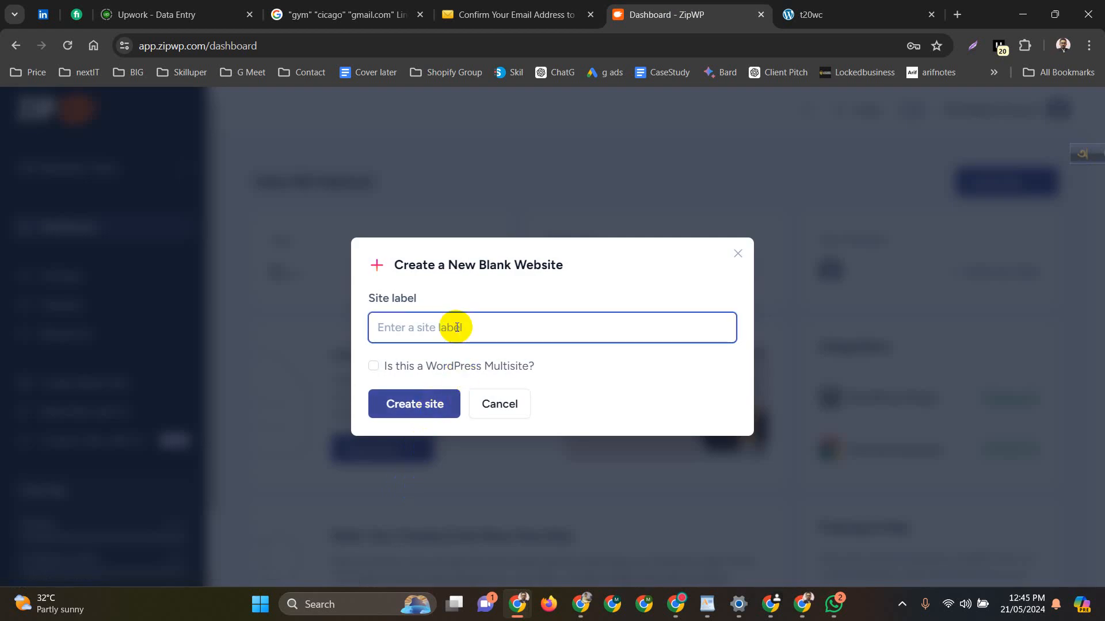
click(738, 255)
click(558, 15)
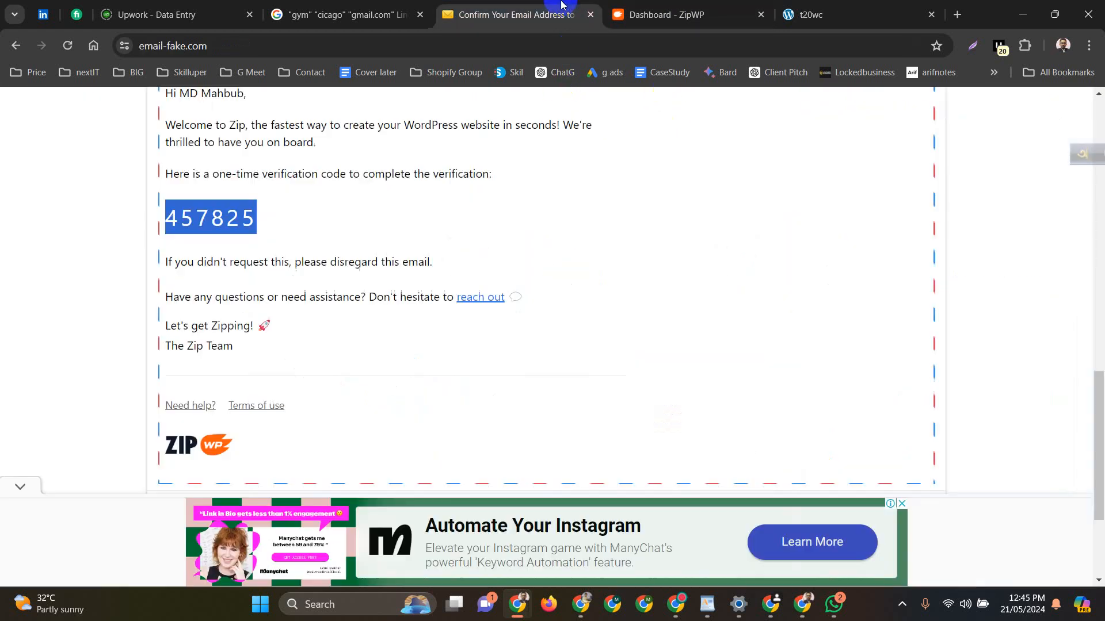
click(627, 5)
click(834, 15)
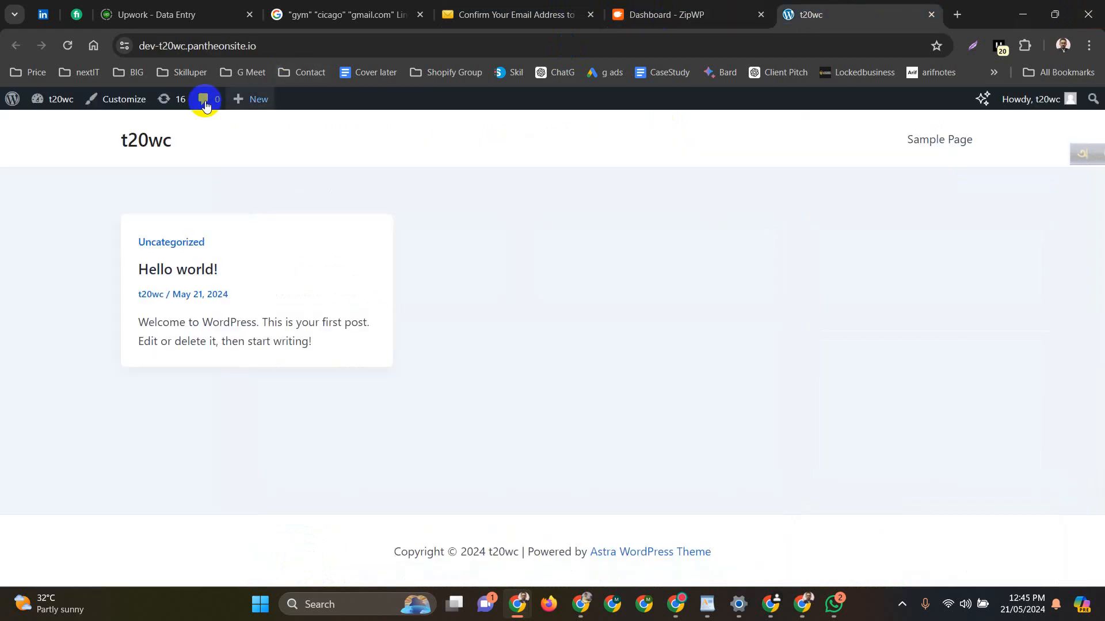
Open the t20wc admin dashboard, launch Starter Templates setup, and bring its page to front
click(55, 100)
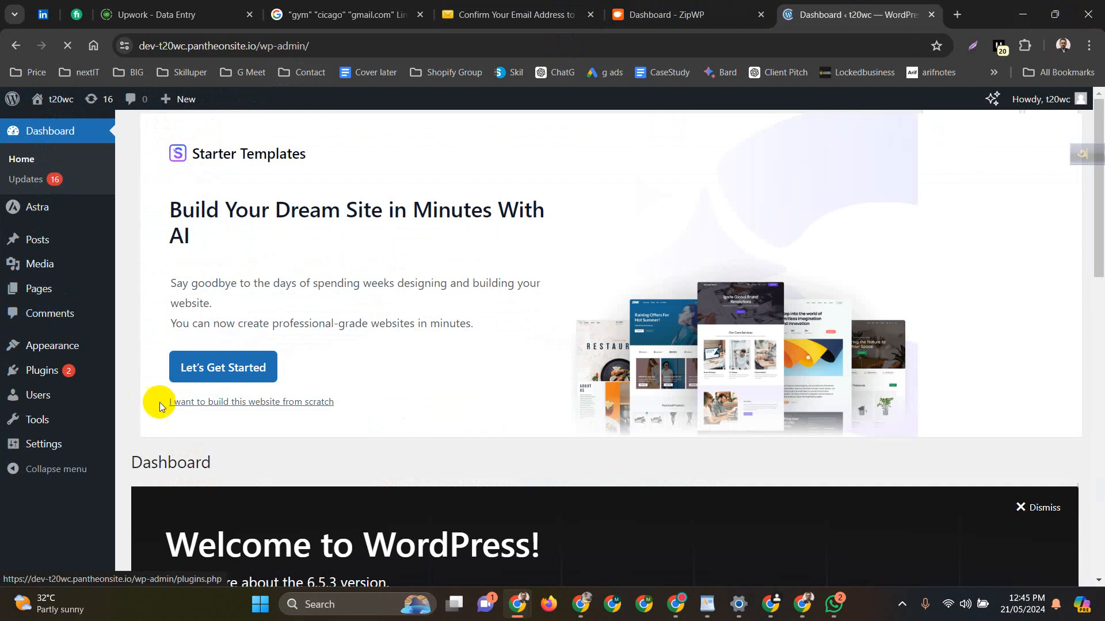
click(233, 372)
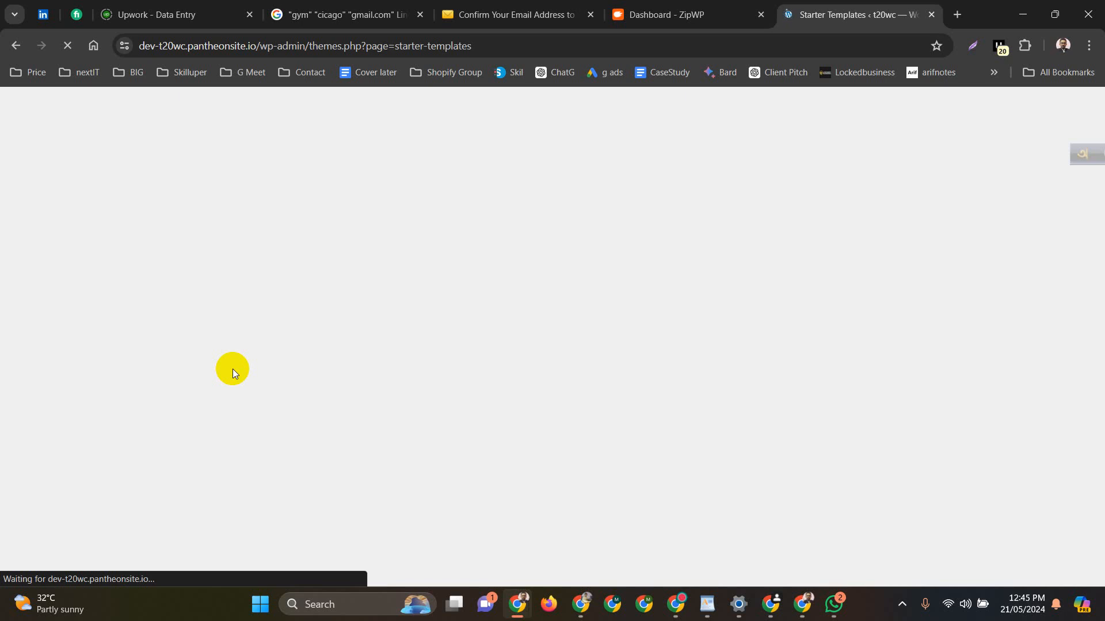
click(707, 6)
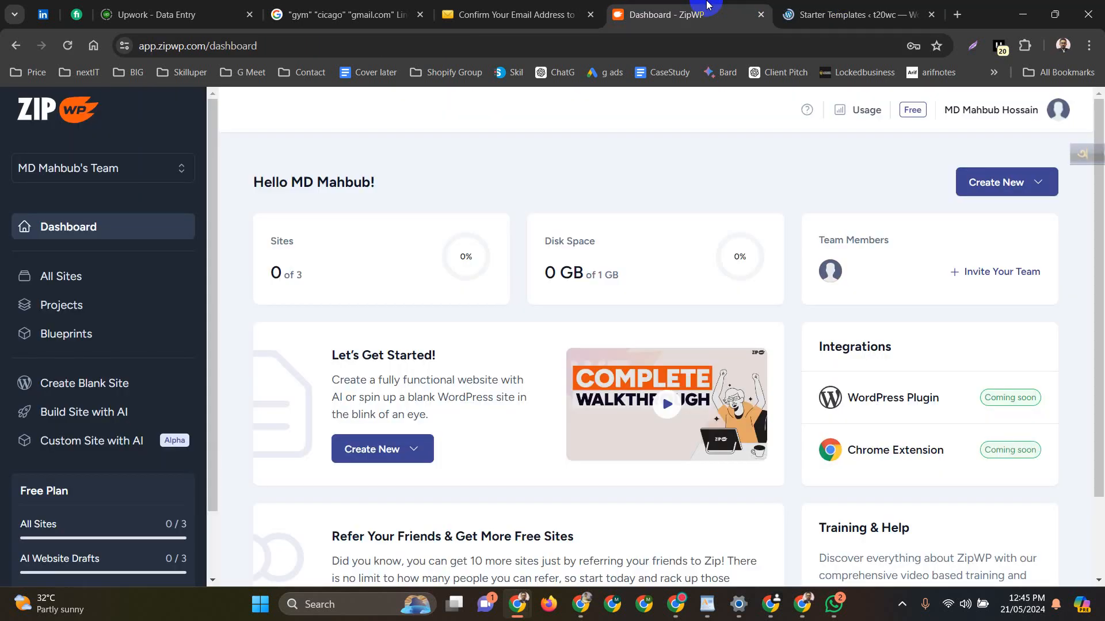
click(839, 4)
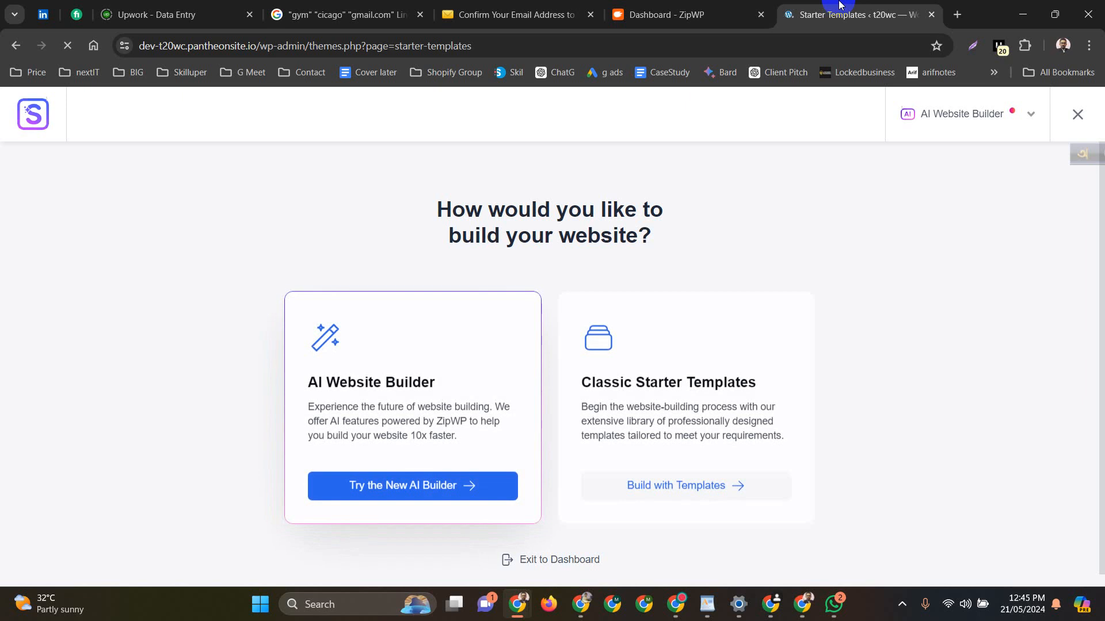
Choose Classic Starter Templates and dismiss the AI builder suggestion
click(655, 486)
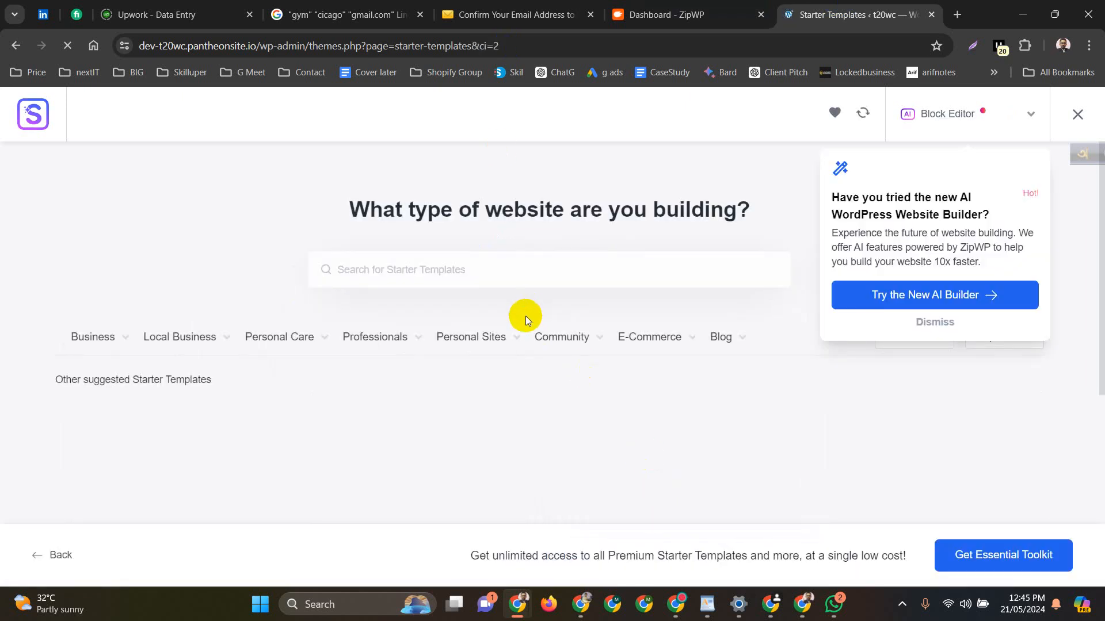
scroll(524, 317, down, 3)
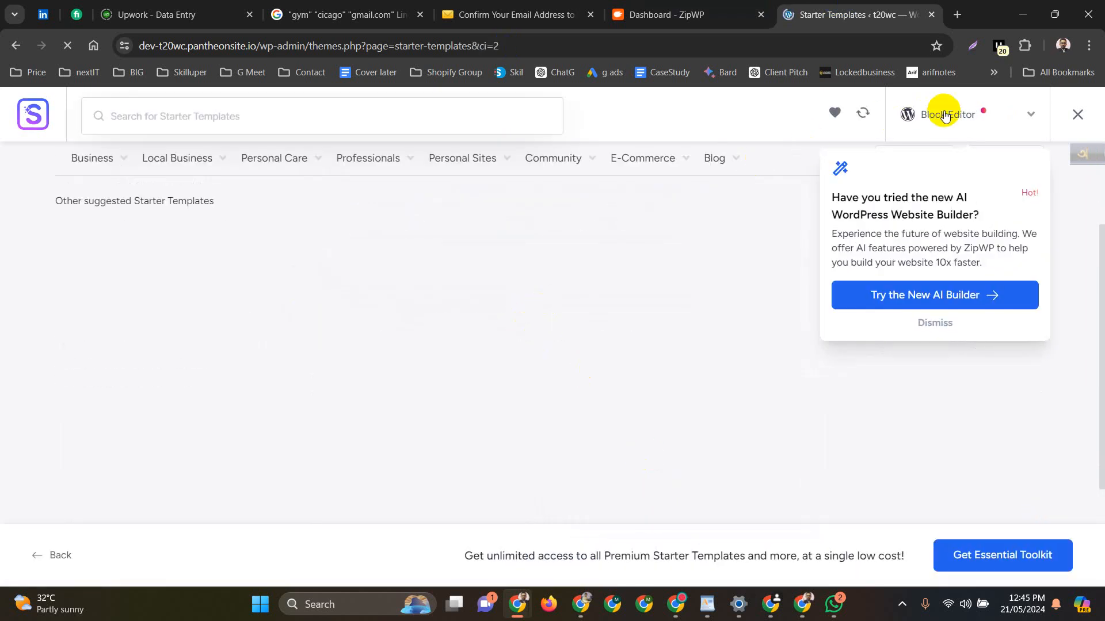
click(934, 322)
scroll(564, 355, up, 3)
Filter the template gallery by E-Commerce > Online Shop
mouse_move(565, 358)
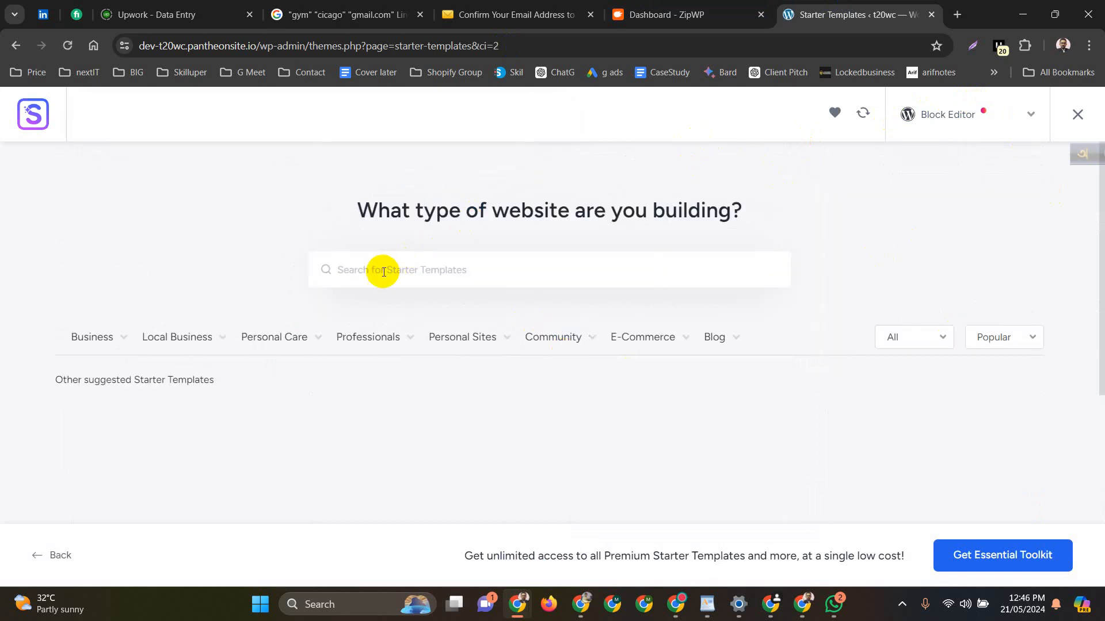
mouse_move(320, 339)
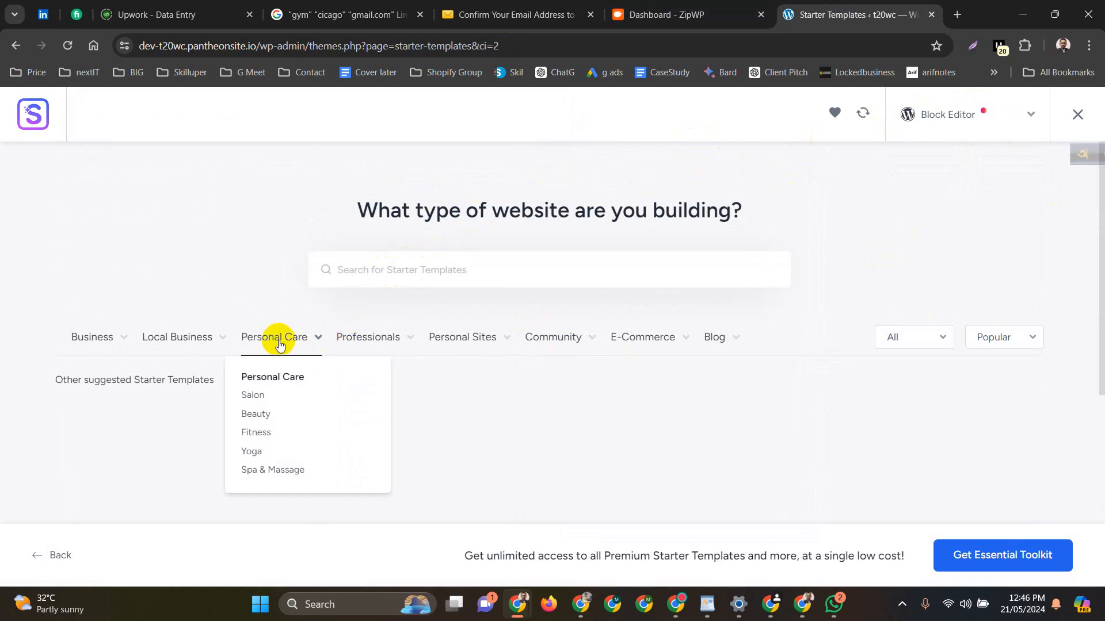
mouse_move(471, 344)
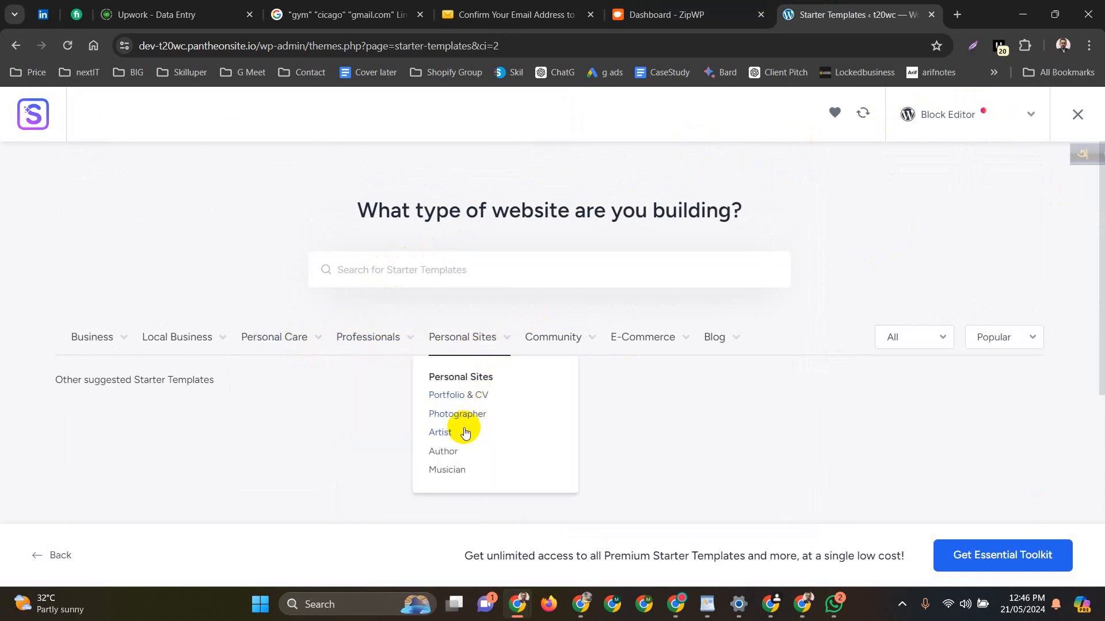
mouse_move(369, 350)
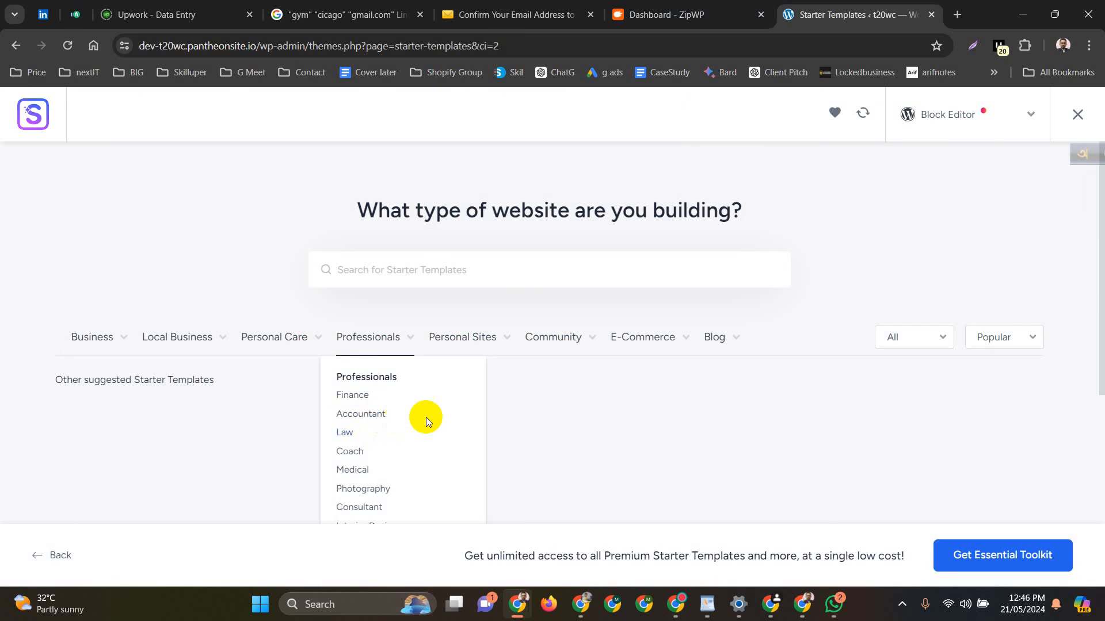
mouse_move(648, 339)
click(634, 396)
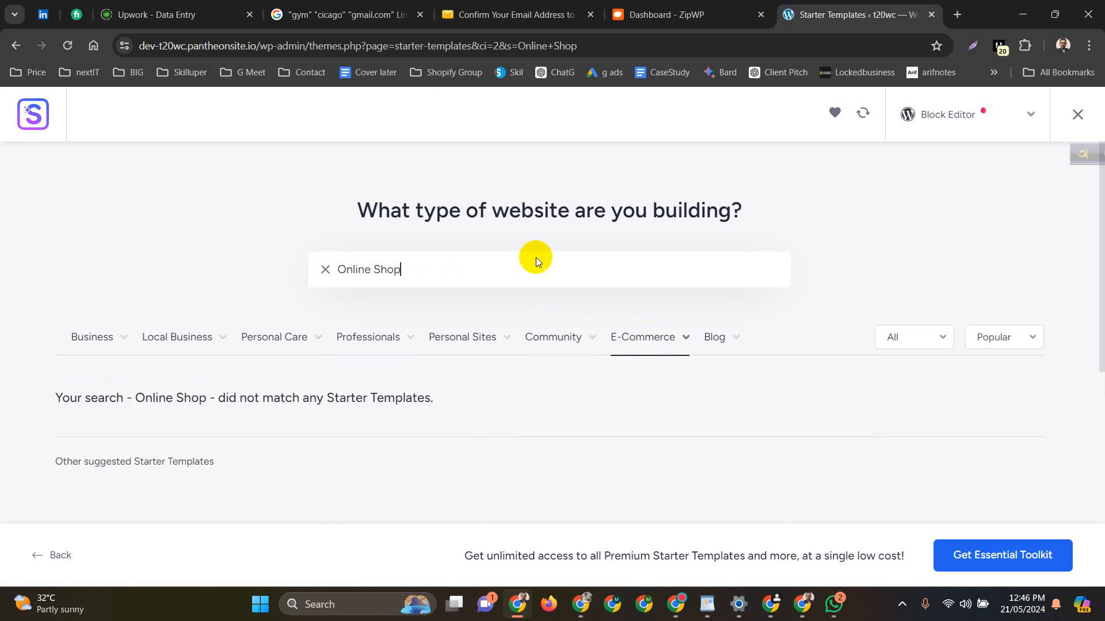
Filter the E-Commerce templates by Clothing store, then by Jewelry store
scroll(529, 193, down, 4)
scroll(529, 193, up, 1)
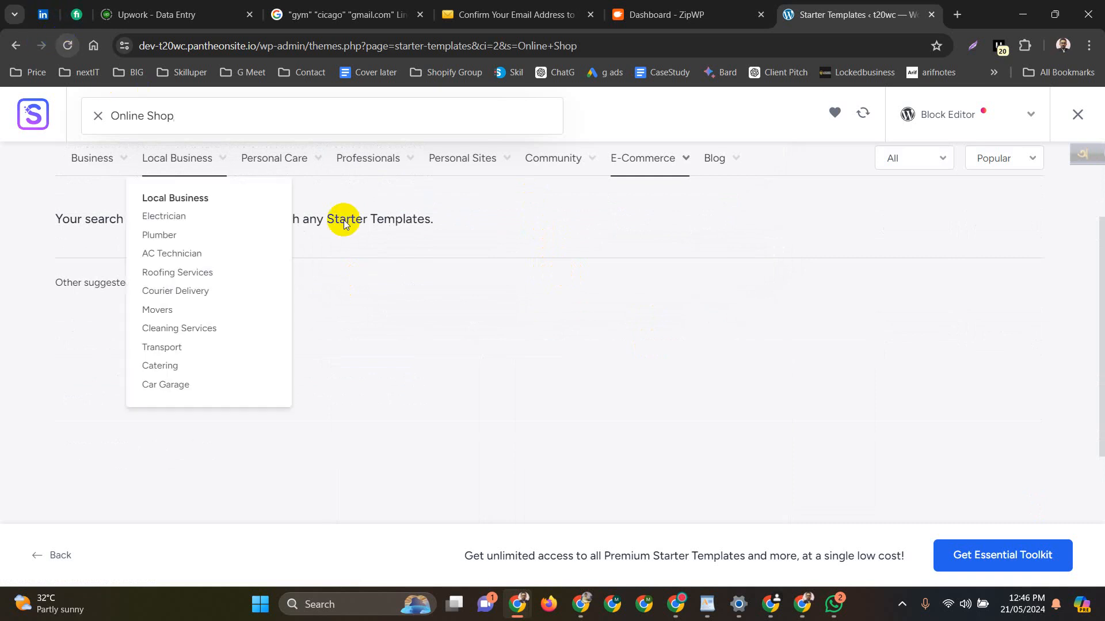
mouse_move(568, 159)
mouse_move(632, 166)
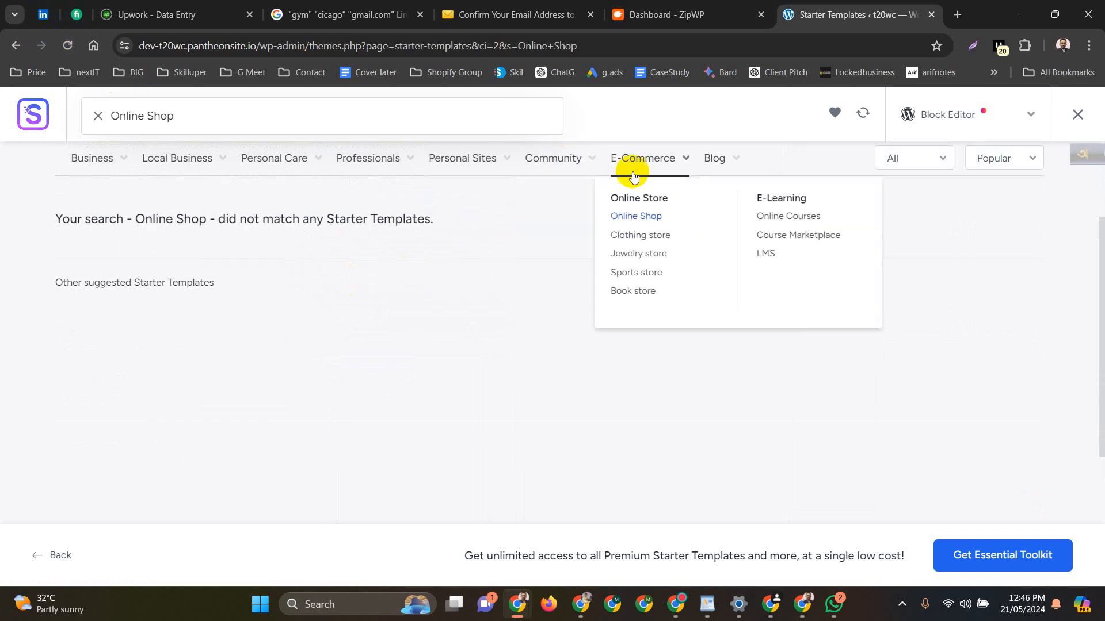
click(631, 240)
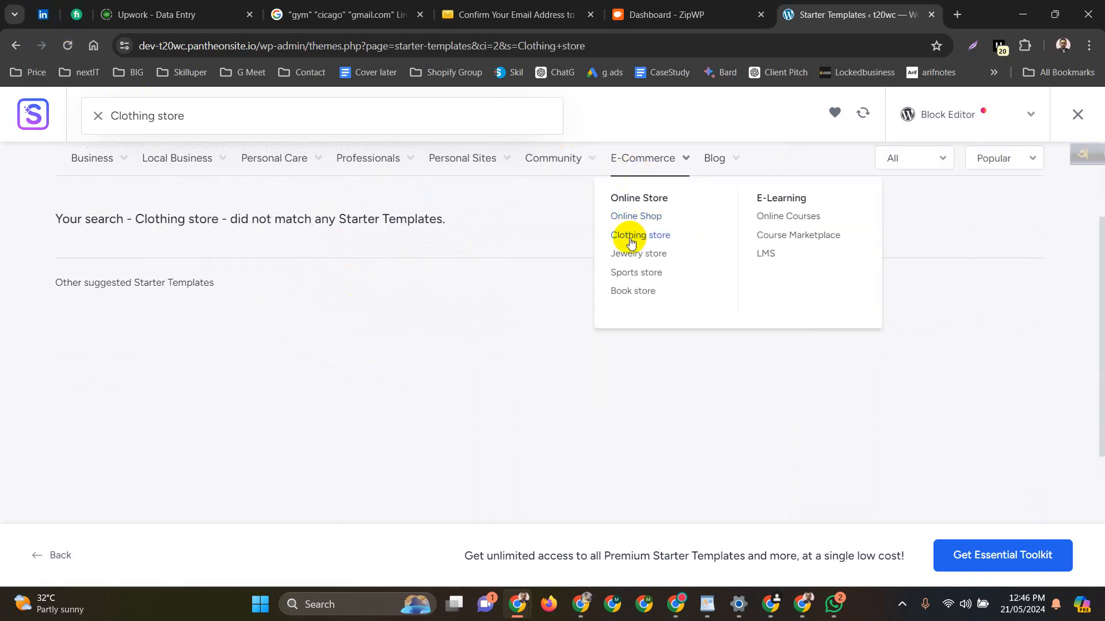
click(636, 253)
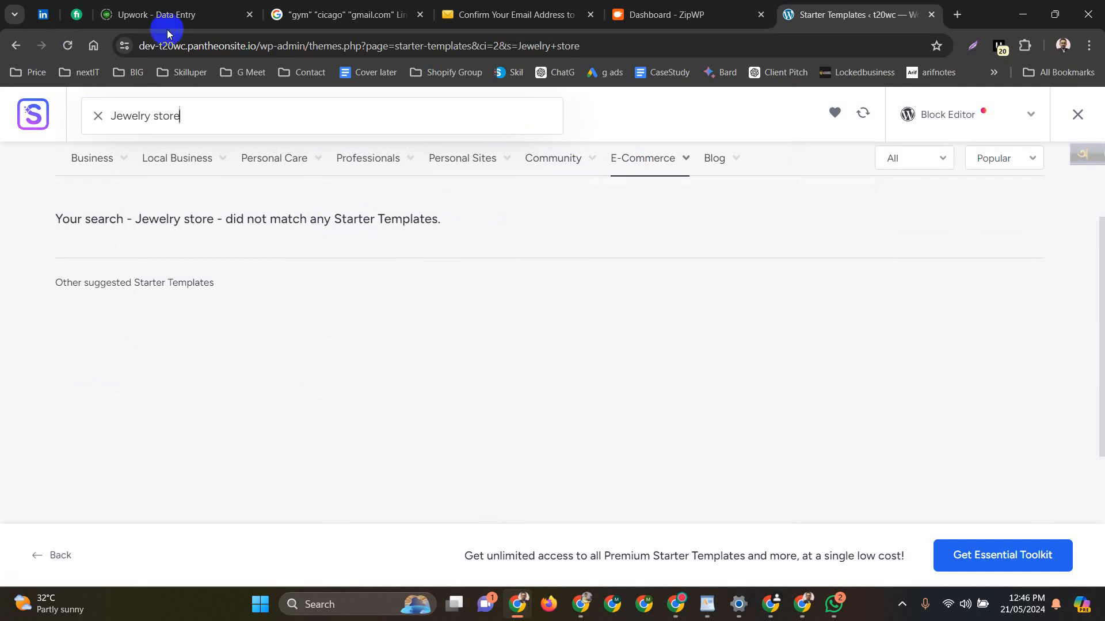
Reload the template gallery and filter it by Online Courses
click(68, 46)
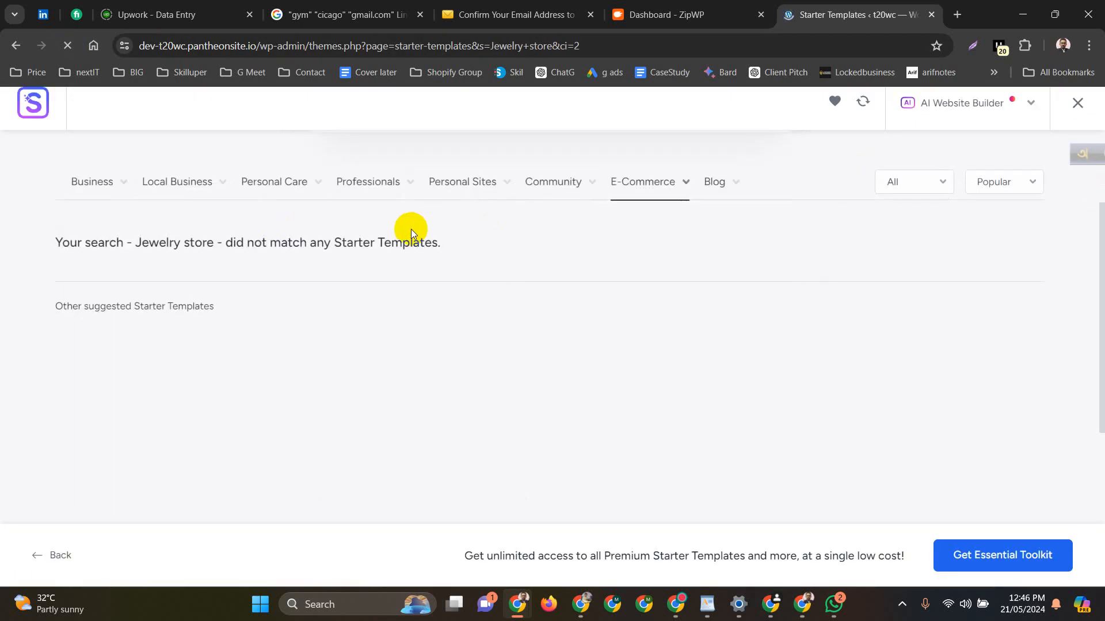
mouse_move(647, 180)
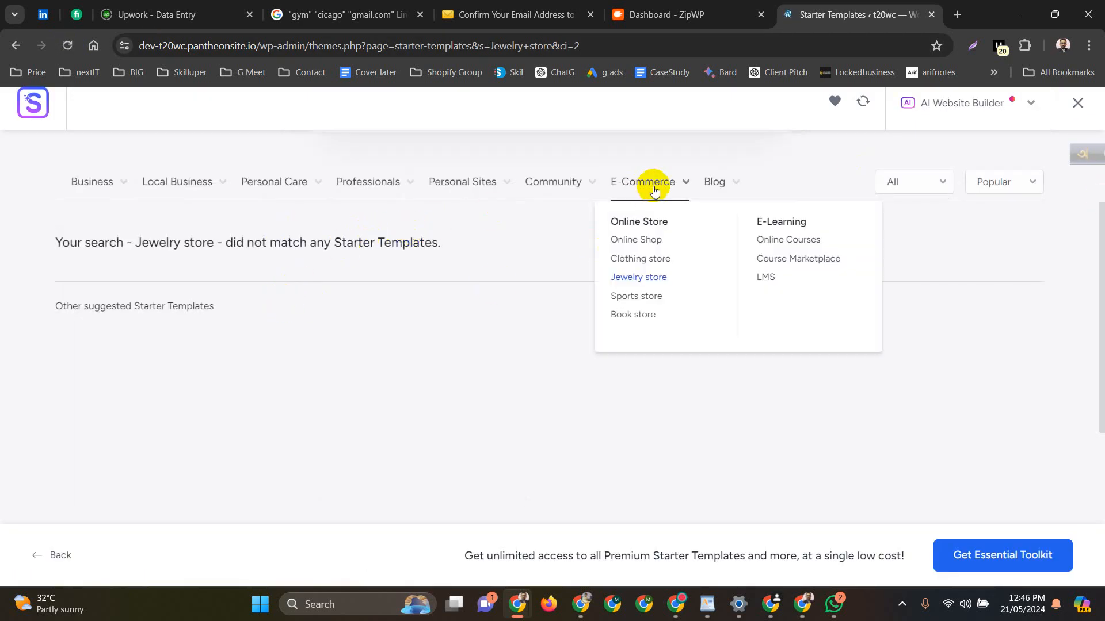
click(782, 248)
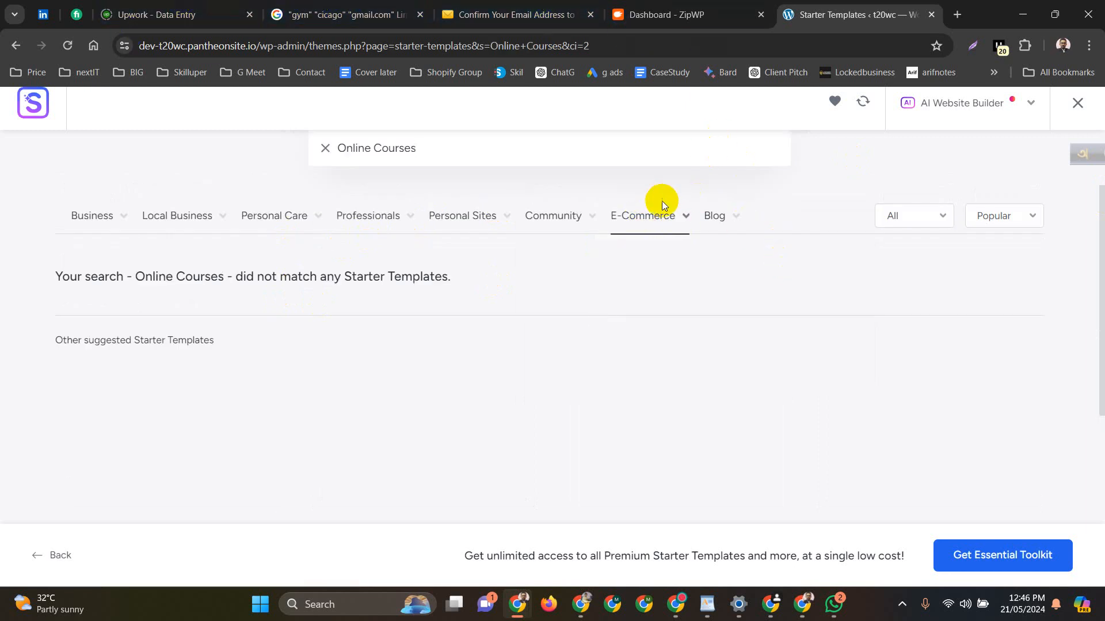
mouse_move(662, 205)
Check the ZipWP and confirmation email tabs, then return to Starter Templates' previous search
click(647, 4)
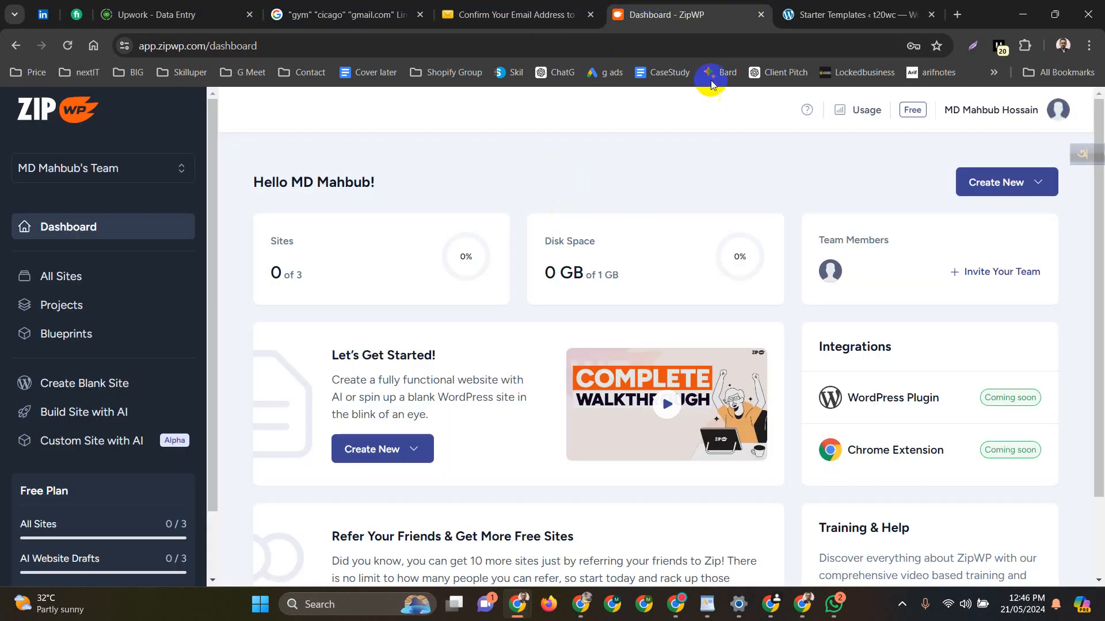
click(547, 9)
click(667, 14)
click(852, 14)
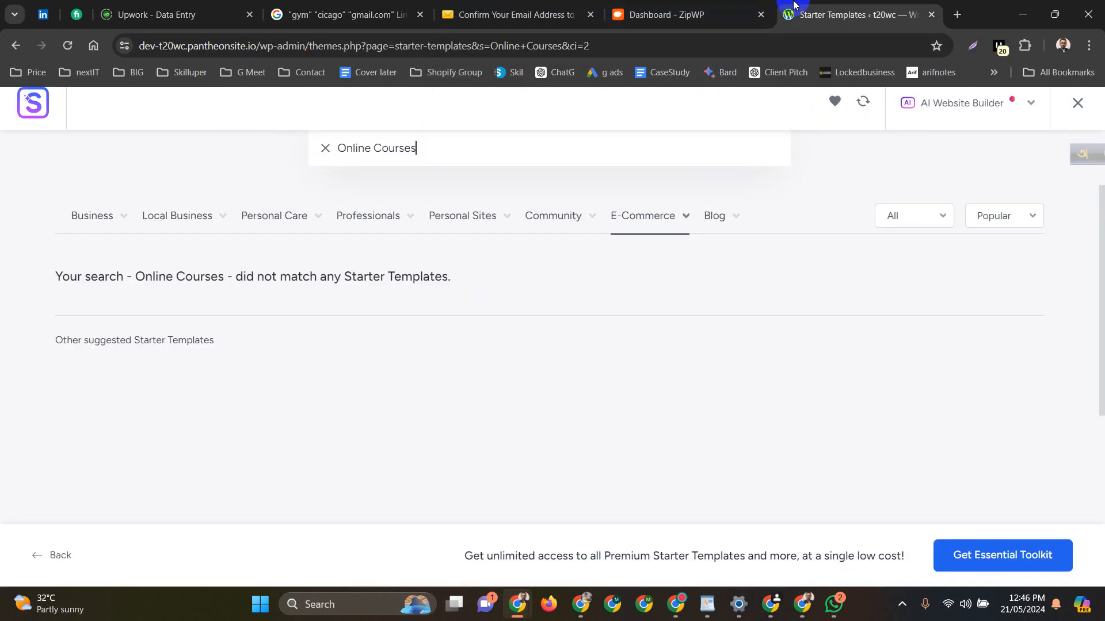
mouse_move(246, 224)
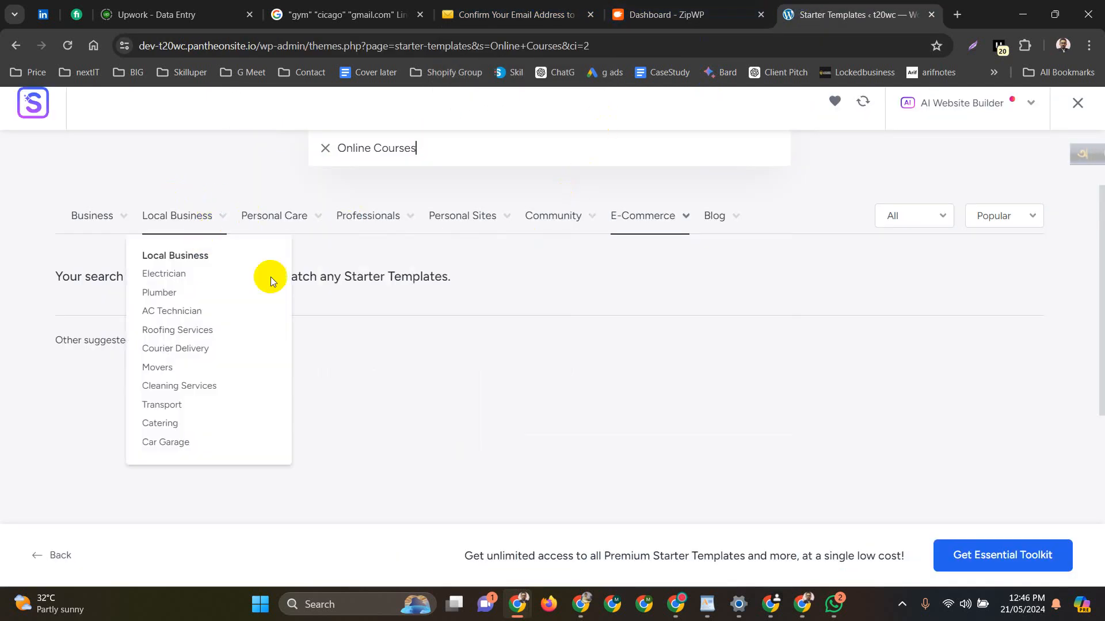
scroll(274, 278, up, 2)
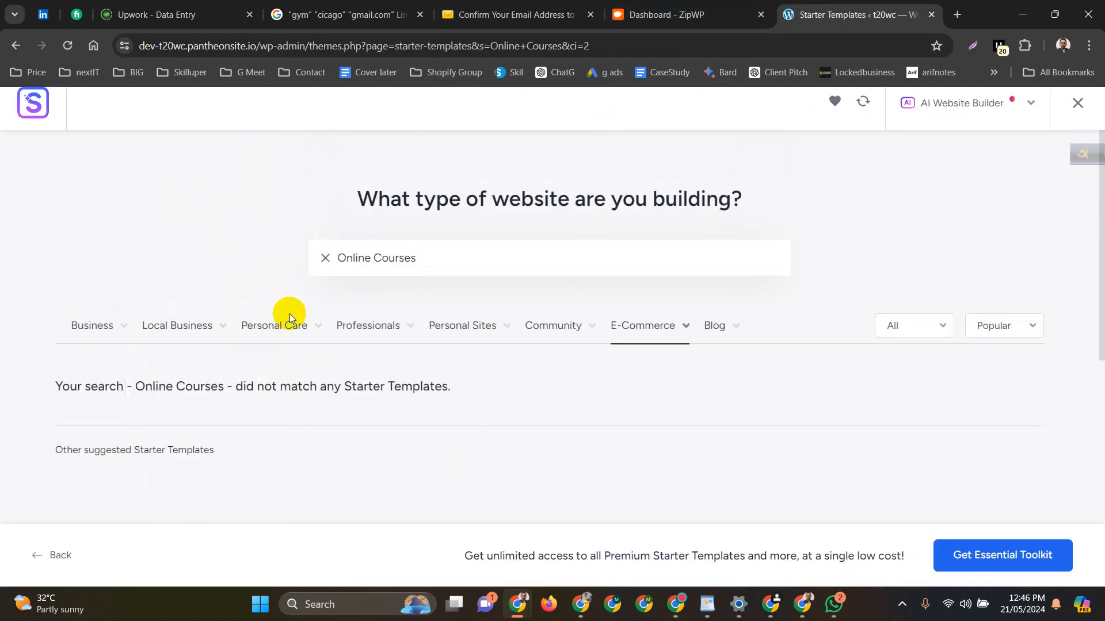
click(14, 45)
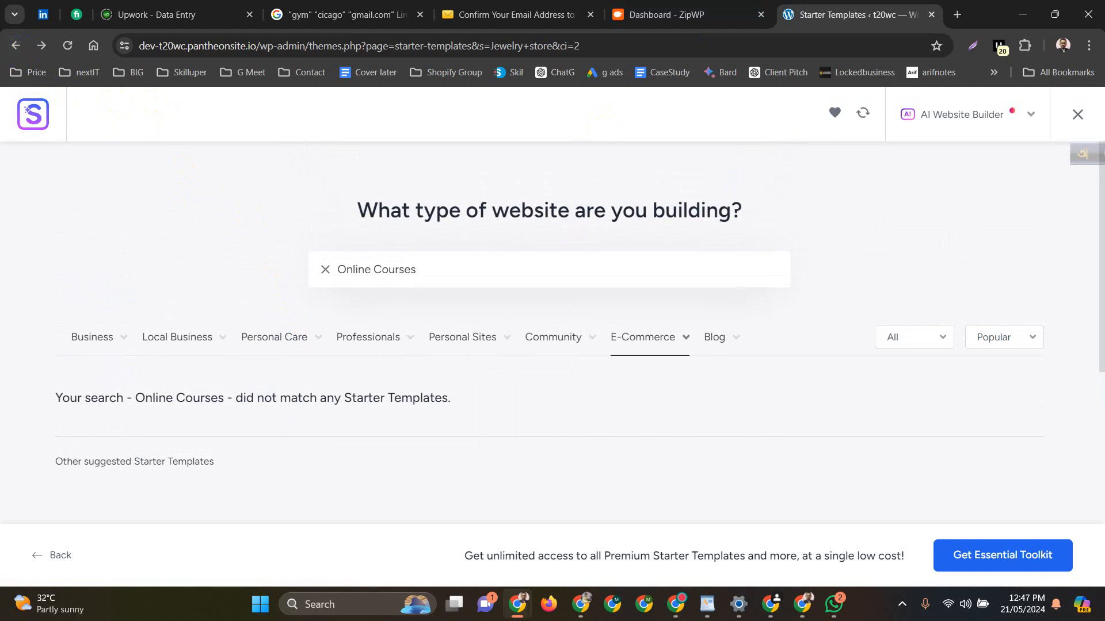
Step back through the earlier template searches to the WordPress Dashboard
click(8, 51)
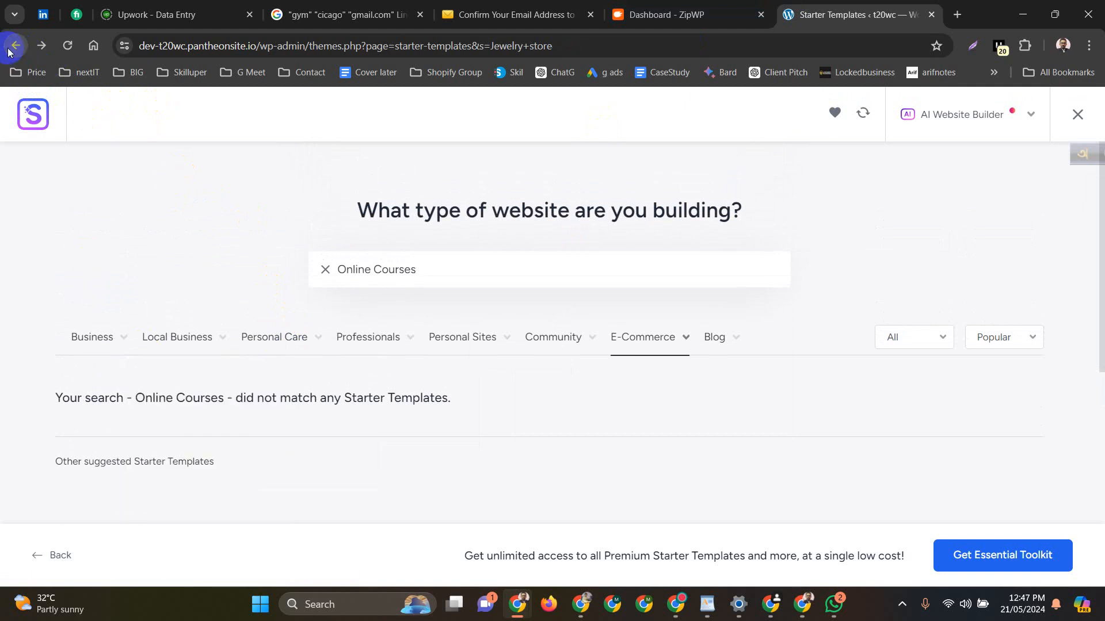
click(9, 51)
click(9, 51)
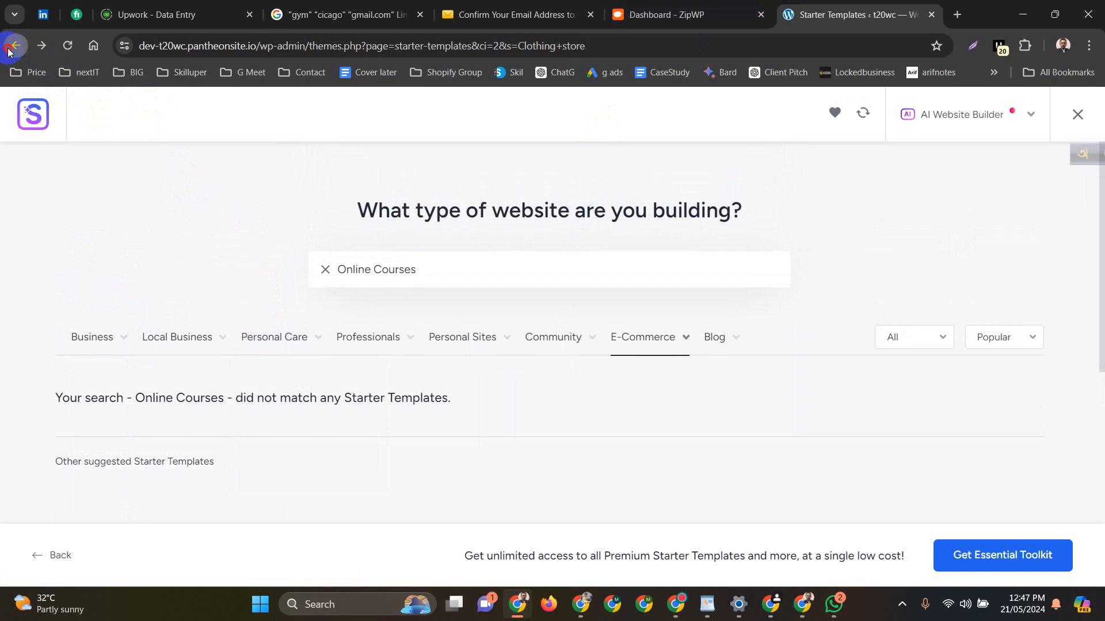
click(9, 50)
click(8, 51)
click(9, 50)
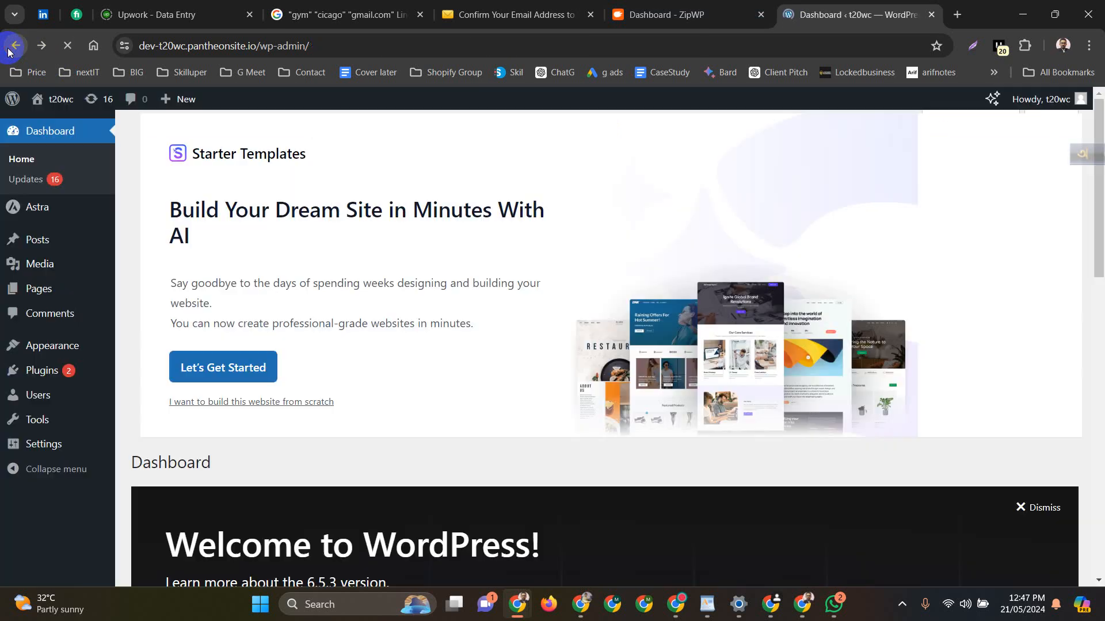
scroll(335, 486, down, 7)
scroll(333, 486, down, 6)
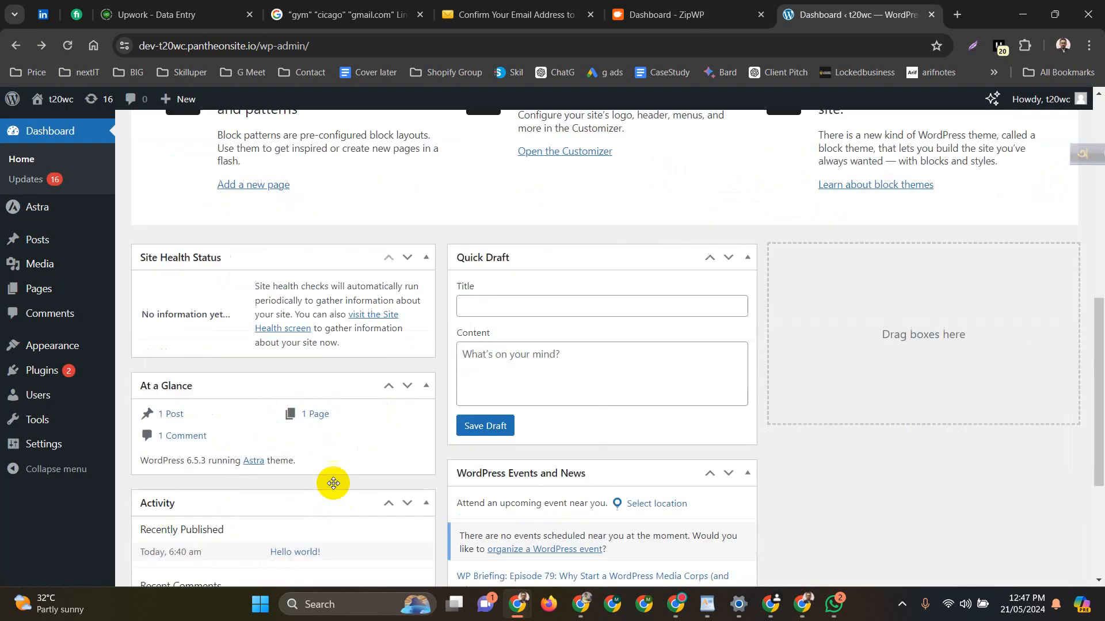
scroll(333, 484, up, 8)
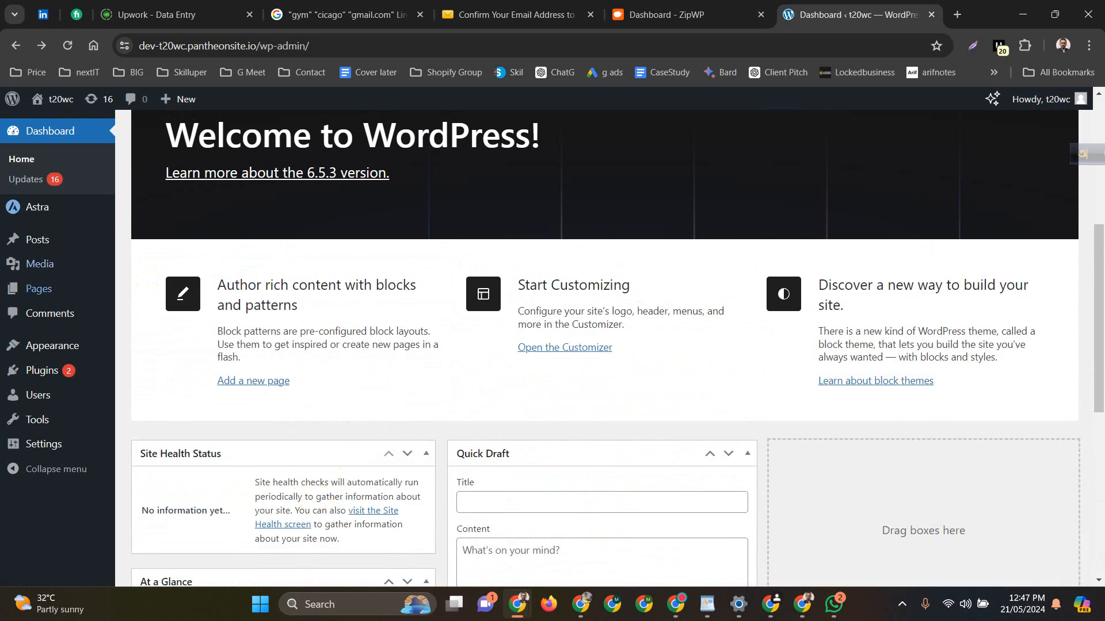
Open Appearance > Themes, then the Installed Plugins list
click(113, 352)
click(138, 350)
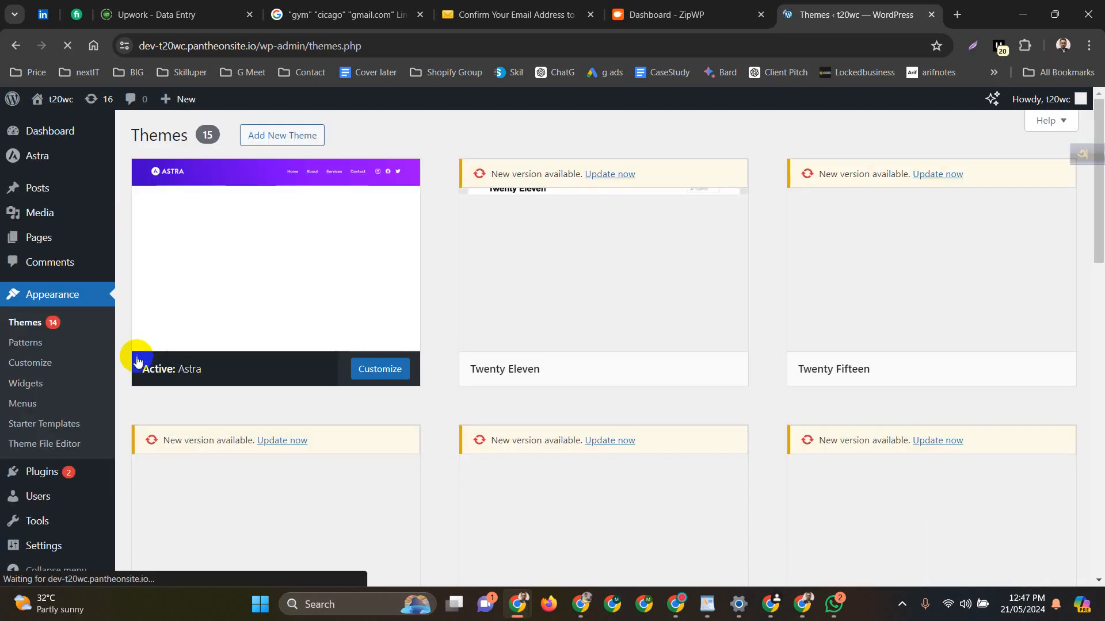
click(70, 471)
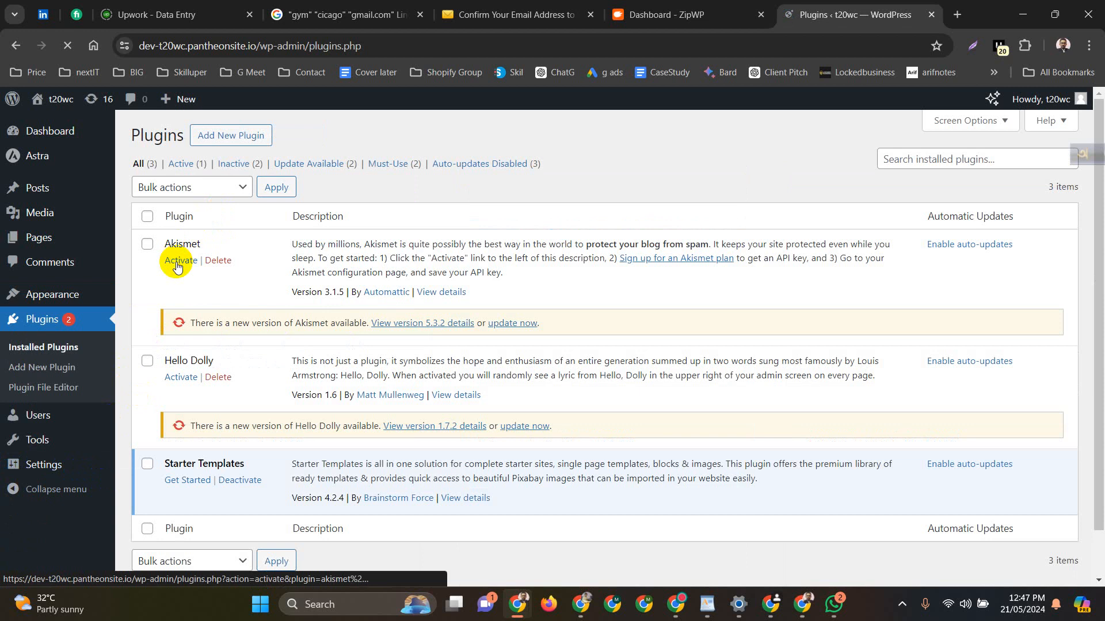
Launch Starter Templates, open the classic gallery, then go back twice to Installed Plugins
click(194, 482)
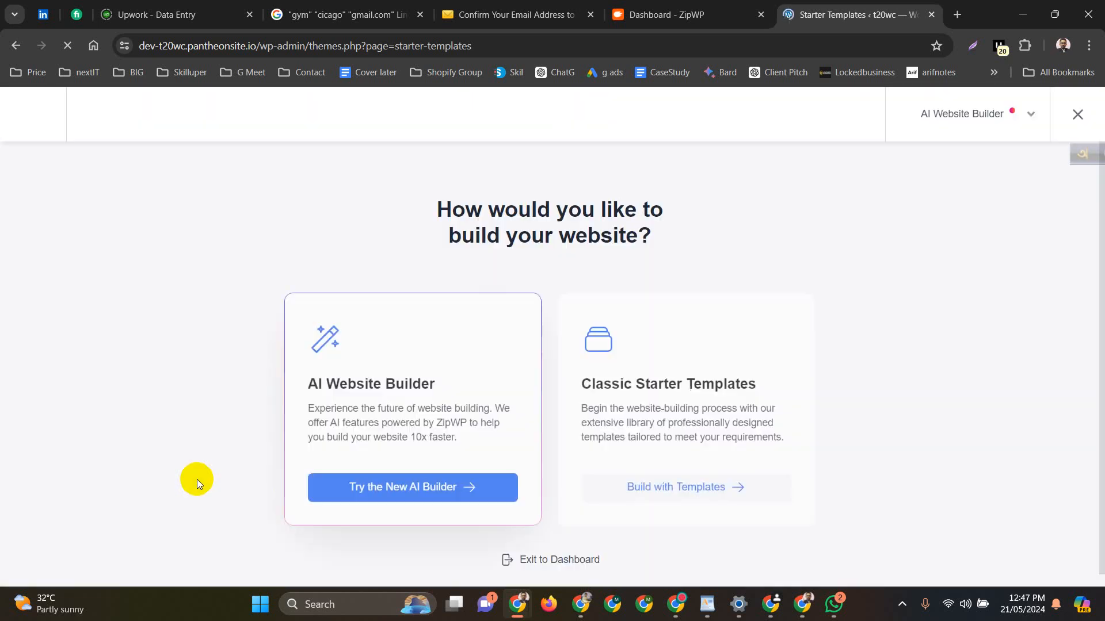
click(655, 489)
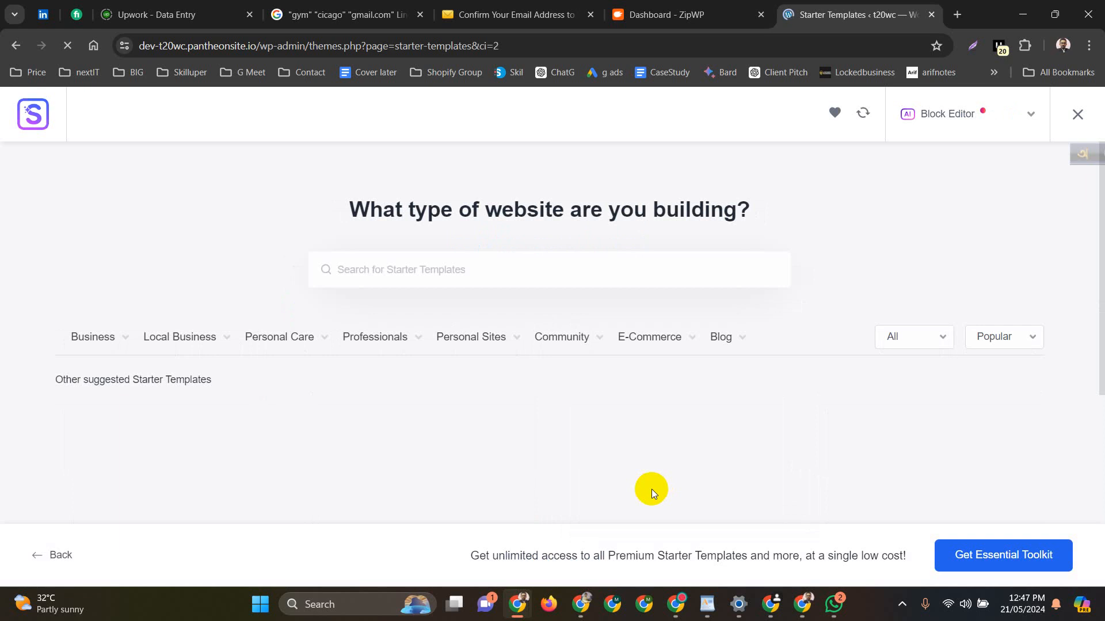
scroll(649, 490, down, 5)
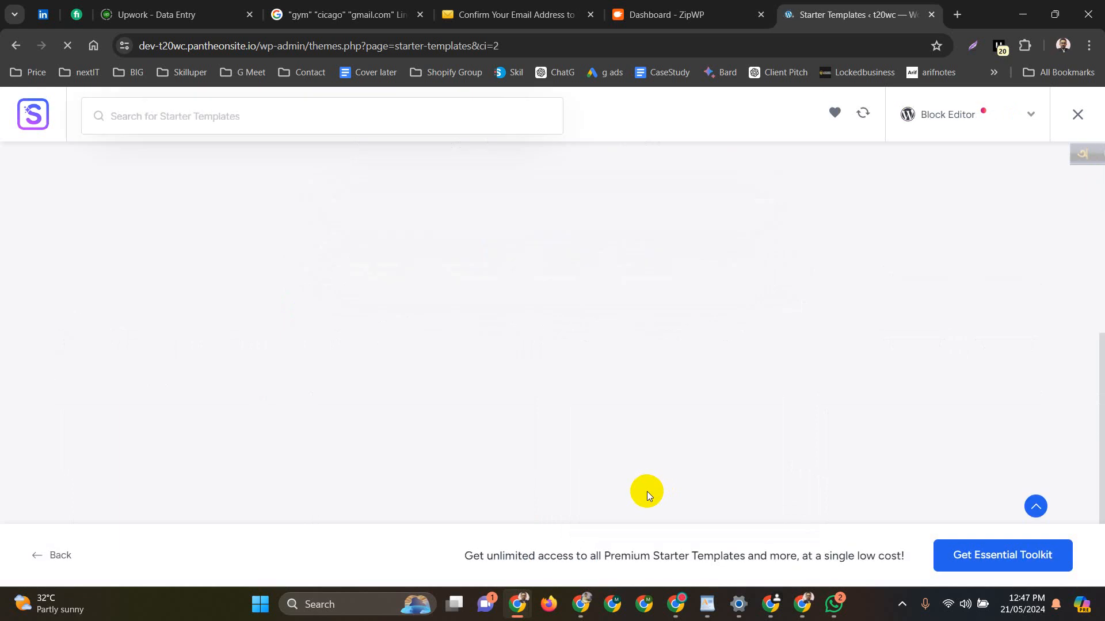
scroll(647, 492, up, 5)
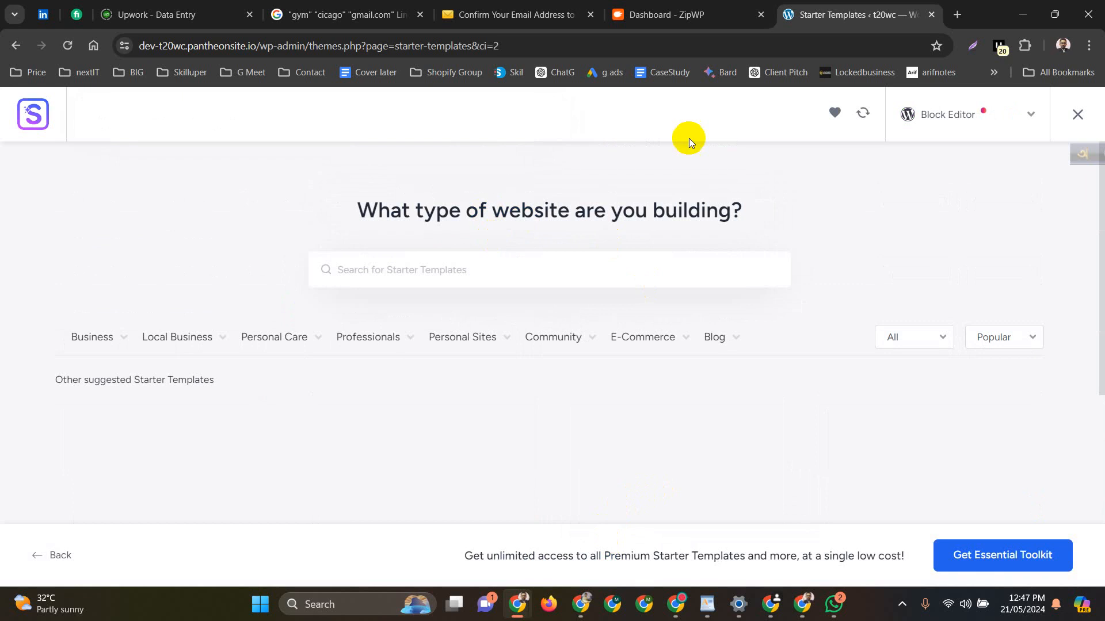
click(17, 47)
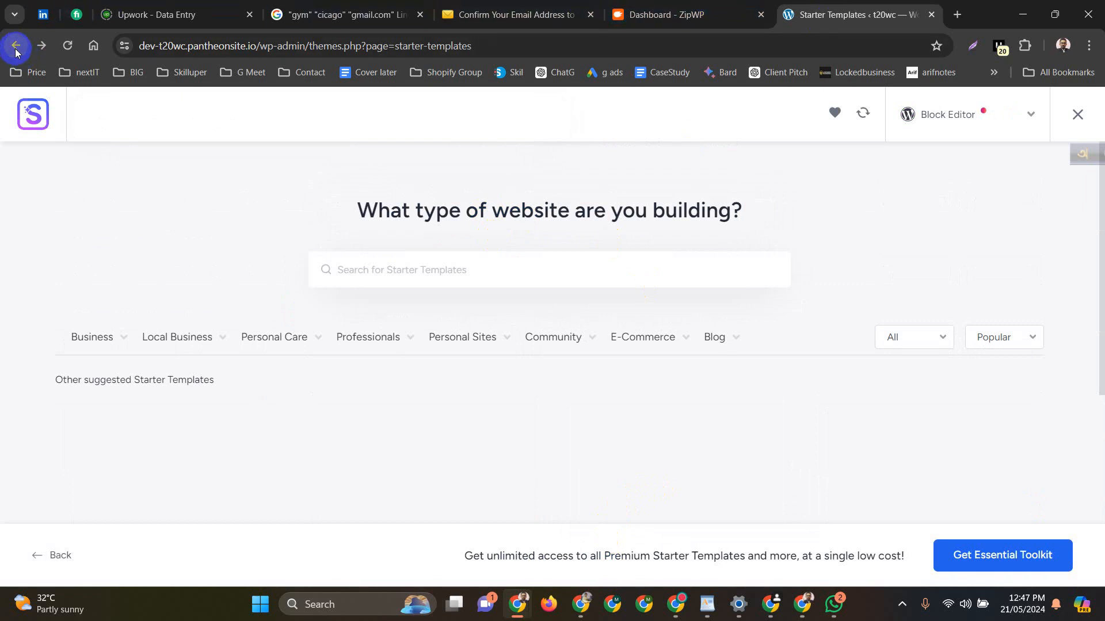
click(15, 49)
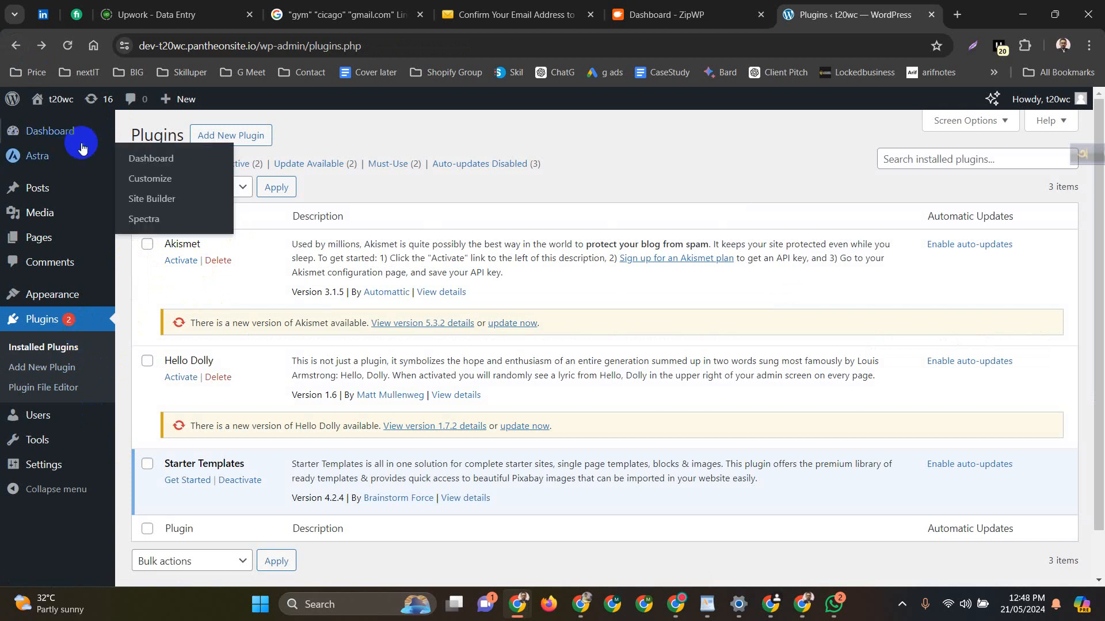
From Appearance > Themes choose Add New Theme and browse Popular down to Ace News
mouse_move(87, 294)
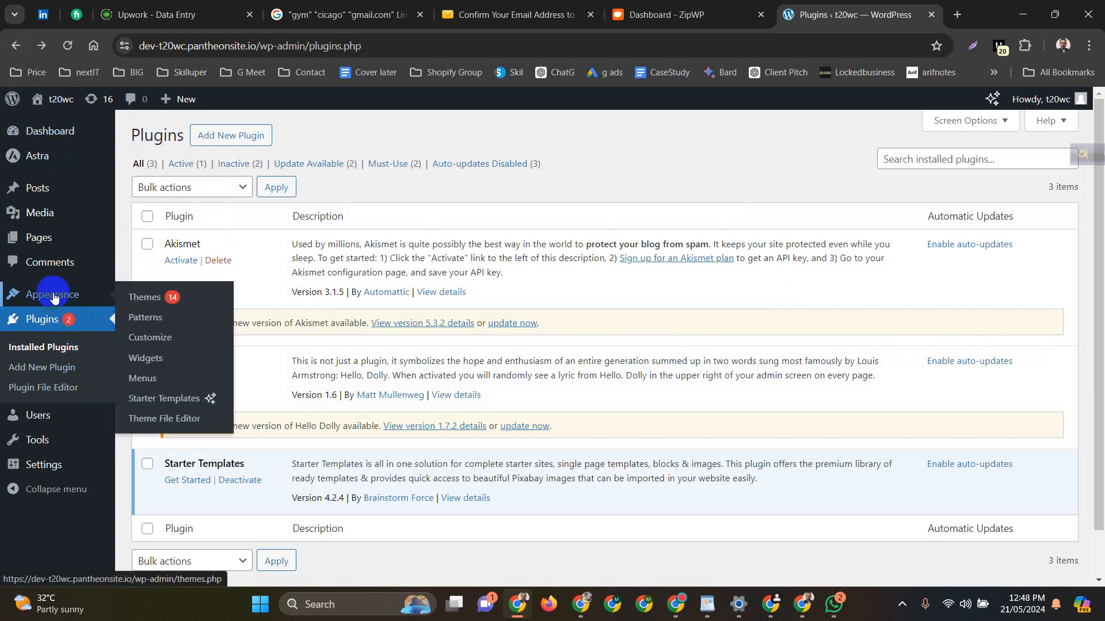
click(149, 303)
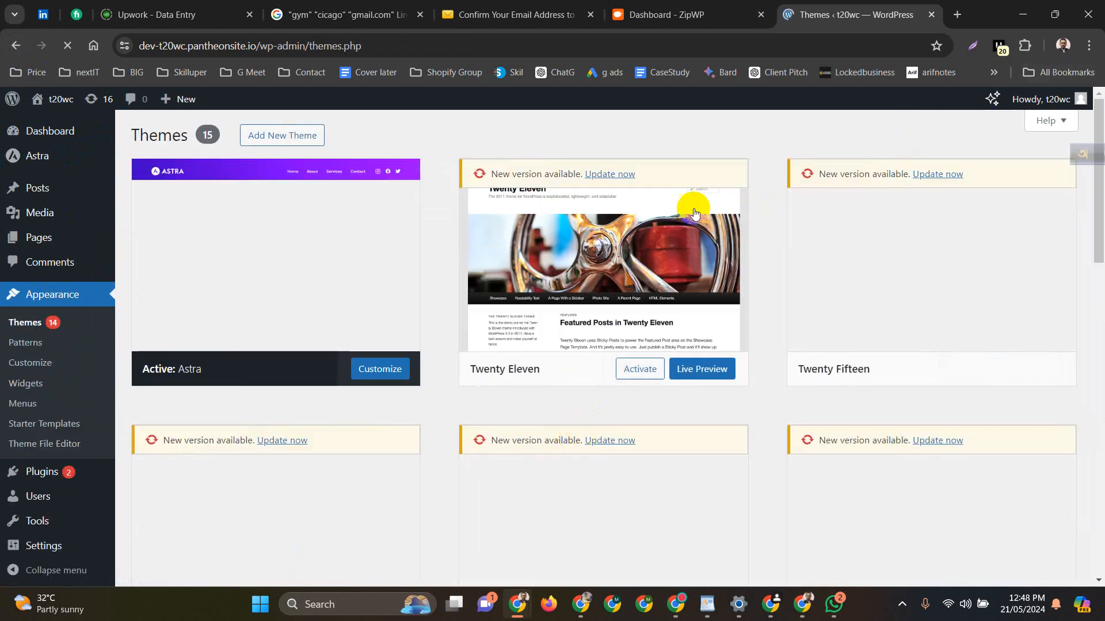
click(296, 142)
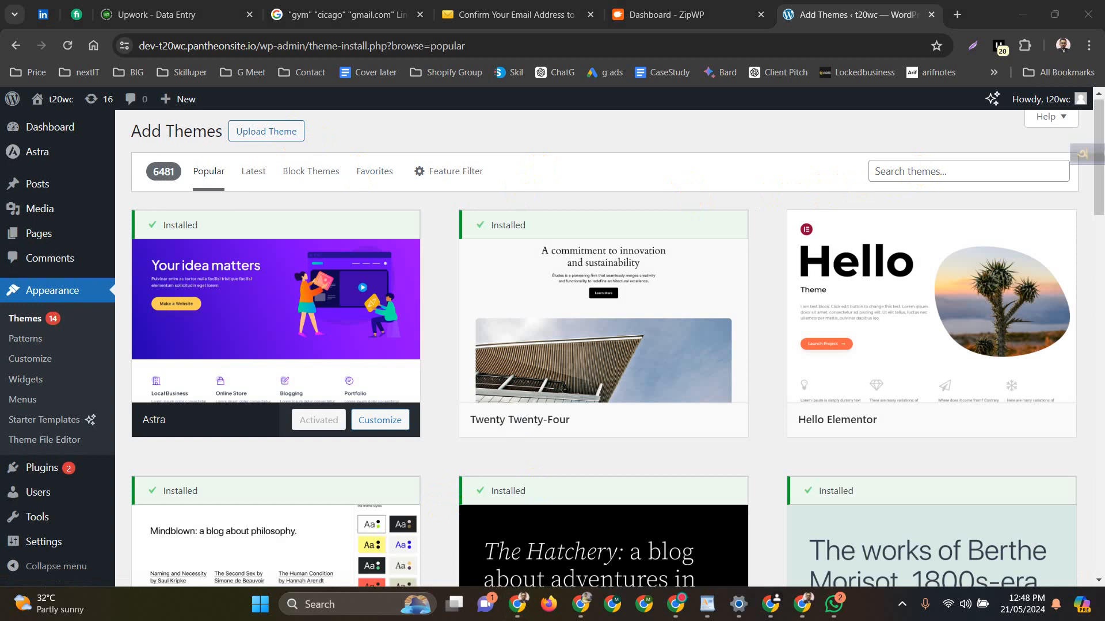
scroll(403, 359, down, 5)
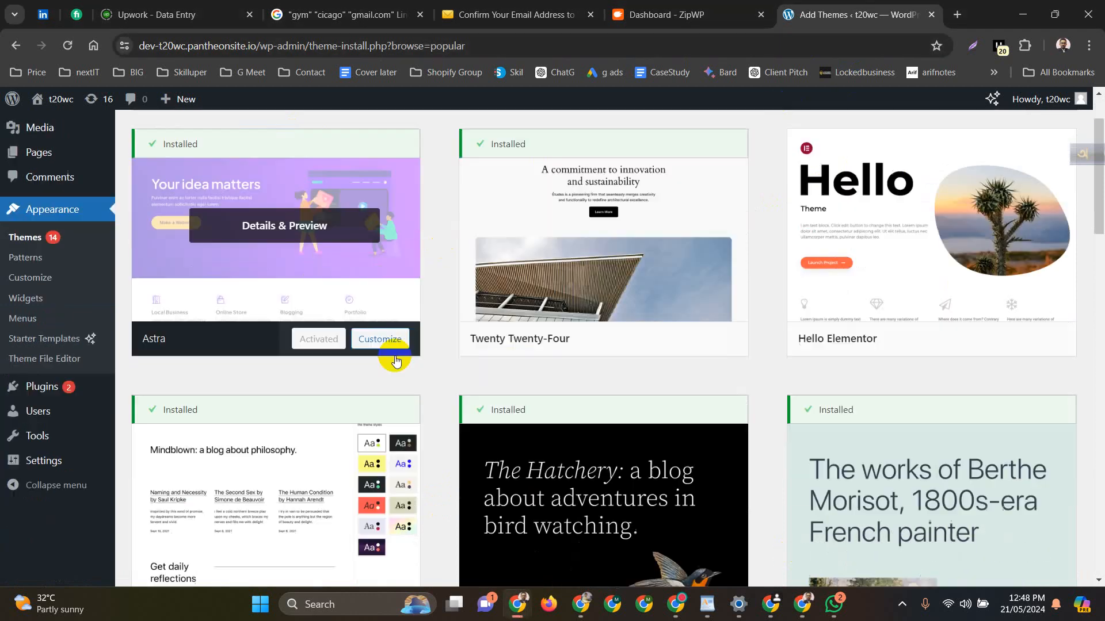
scroll(437, 354, down, 6)
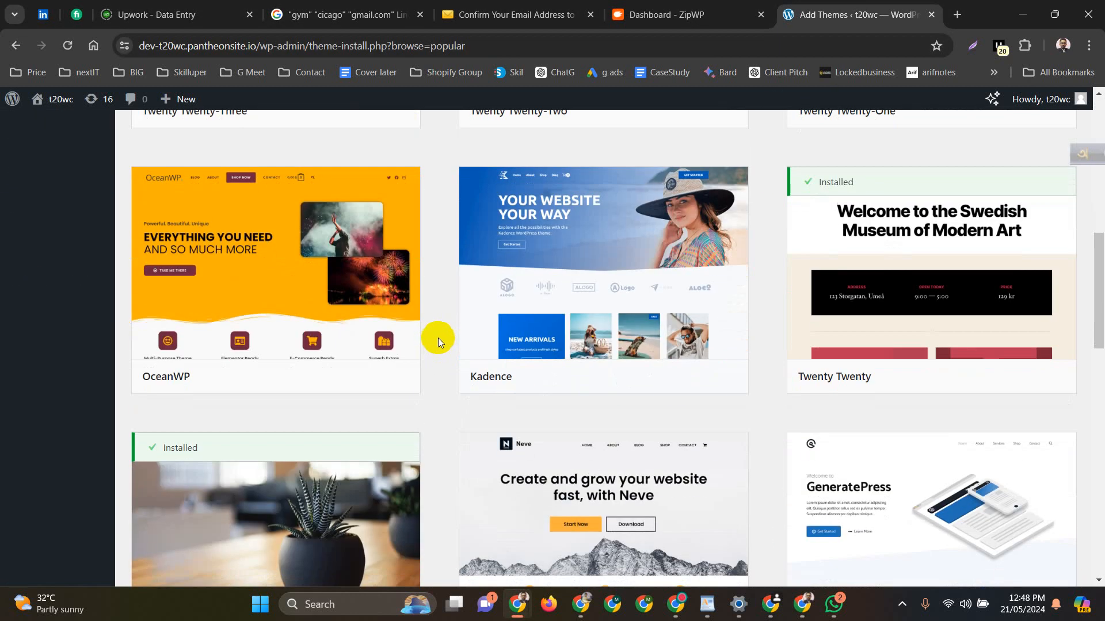
scroll(449, 331, down, 4)
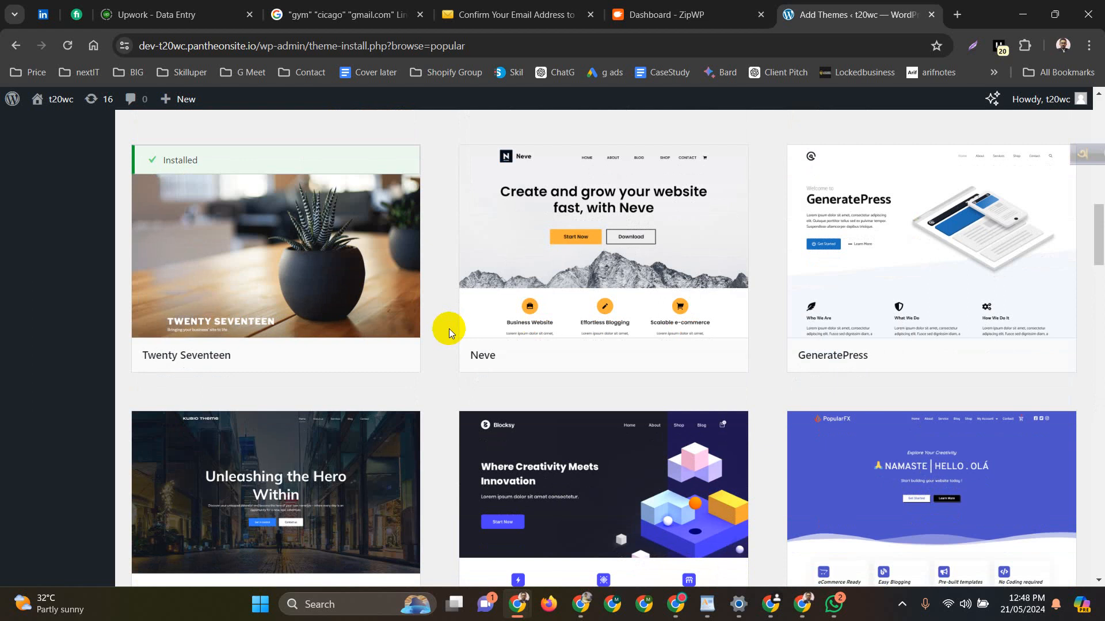
scroll(448, 333, down, 8)
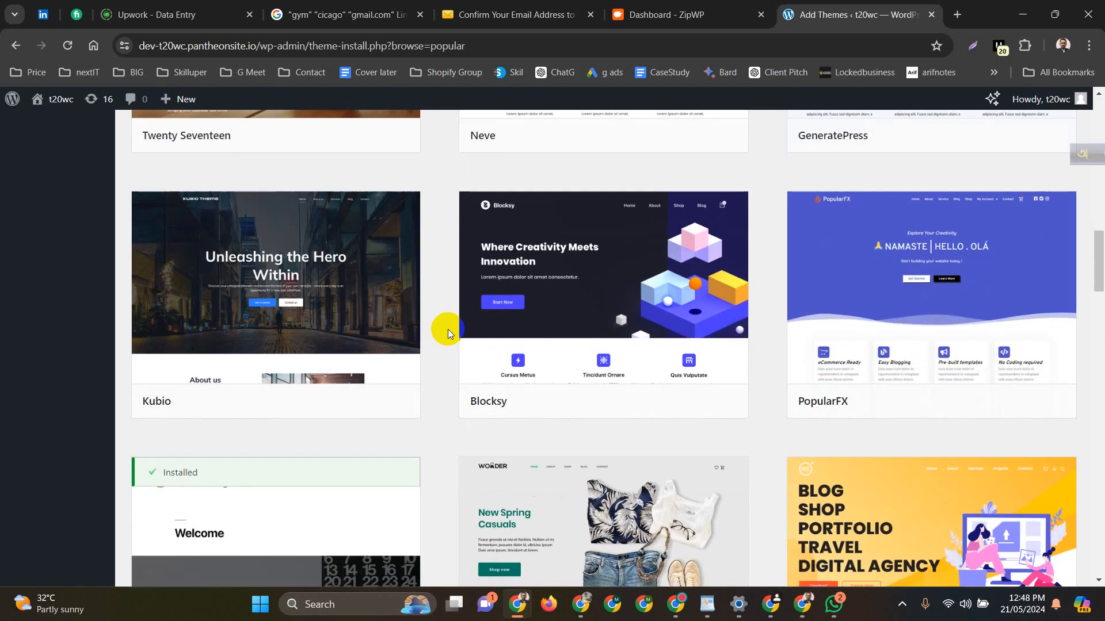
scroll(448, 329, down, 1)
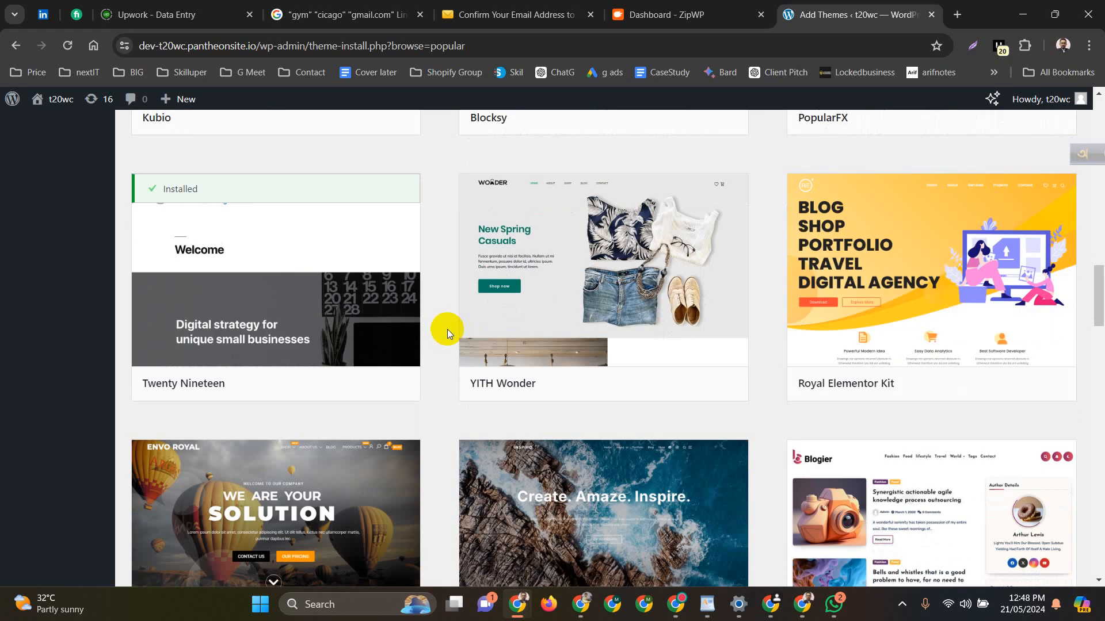
scroll(448, 329, down, 4)
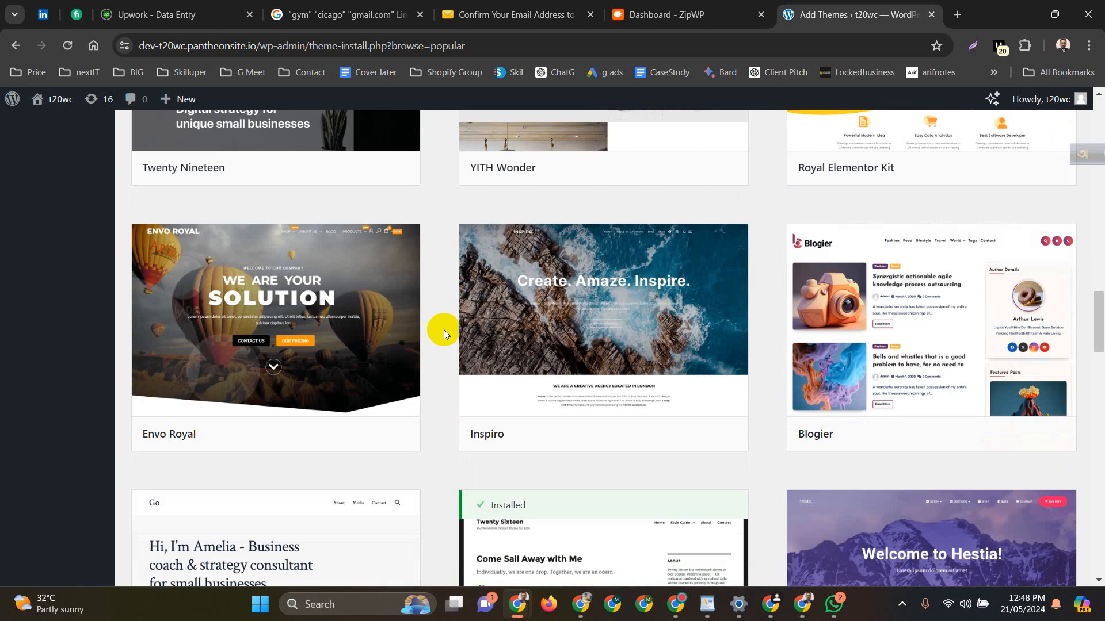
scroll(444, 329, down, 8)
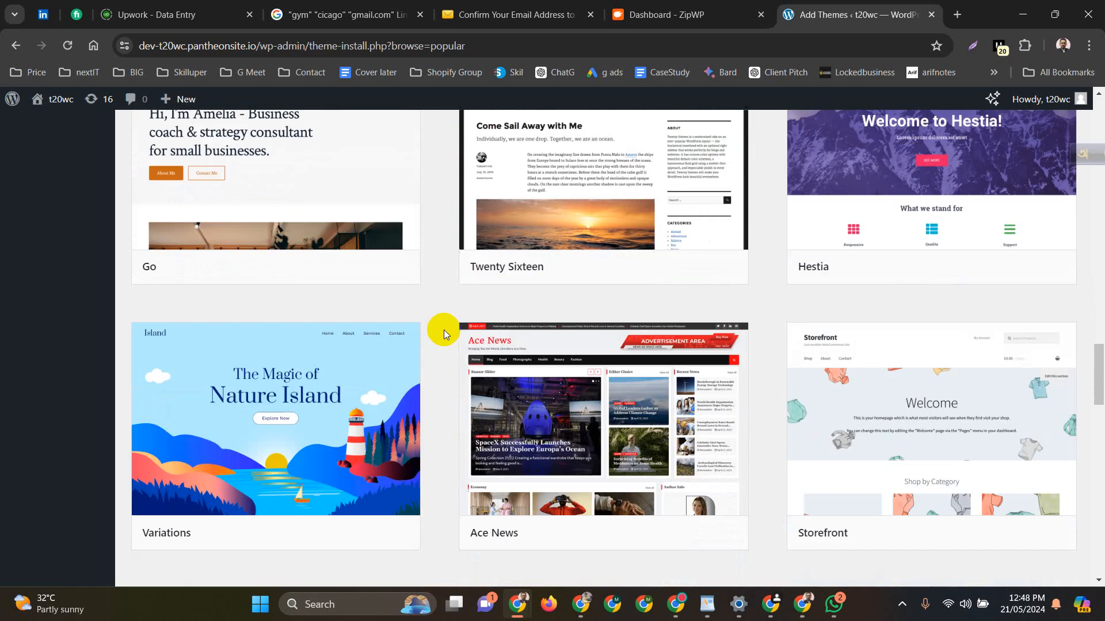
scroll(443, 329, down, 4)
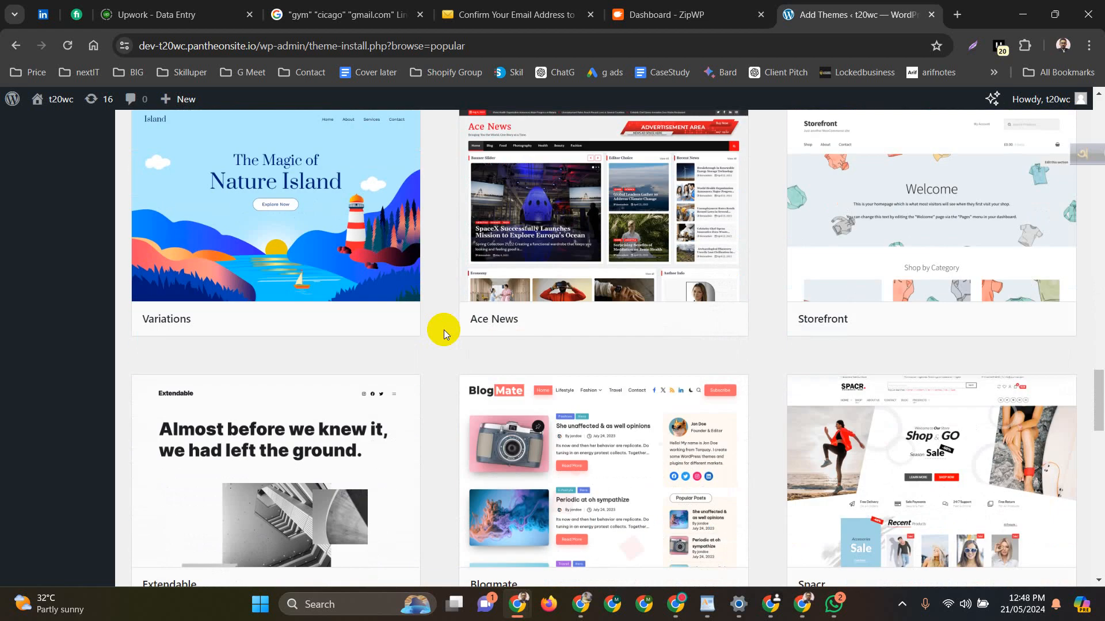
scroll(443, 330, down, 3)
scroll(443, 329, up, 4)
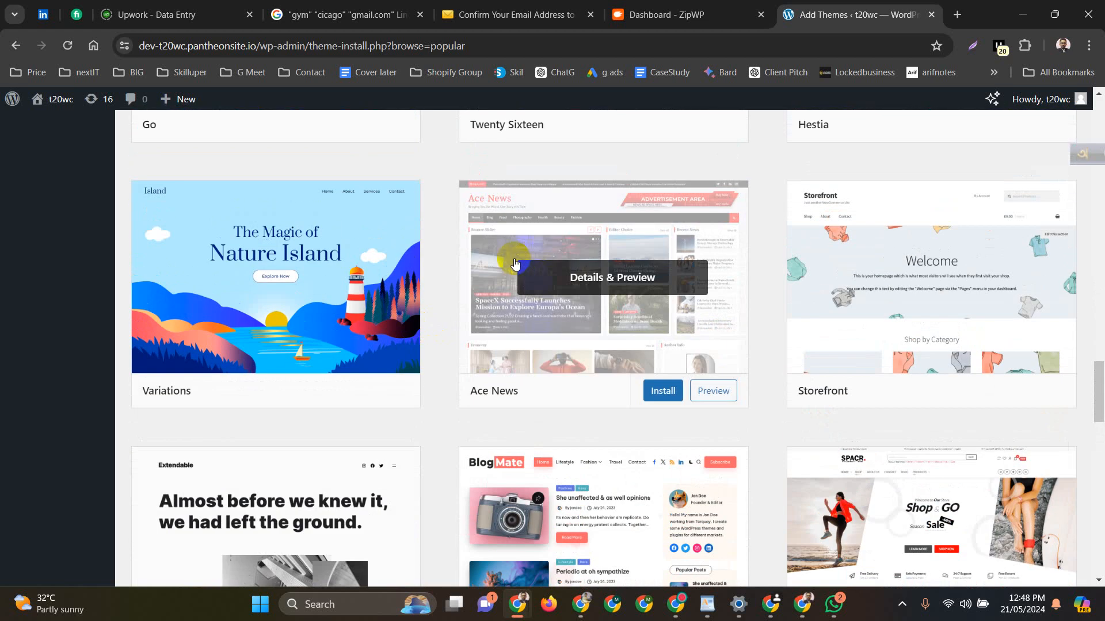
Install and activate Ace News, then open the live site in a new tab
click(661, 390)
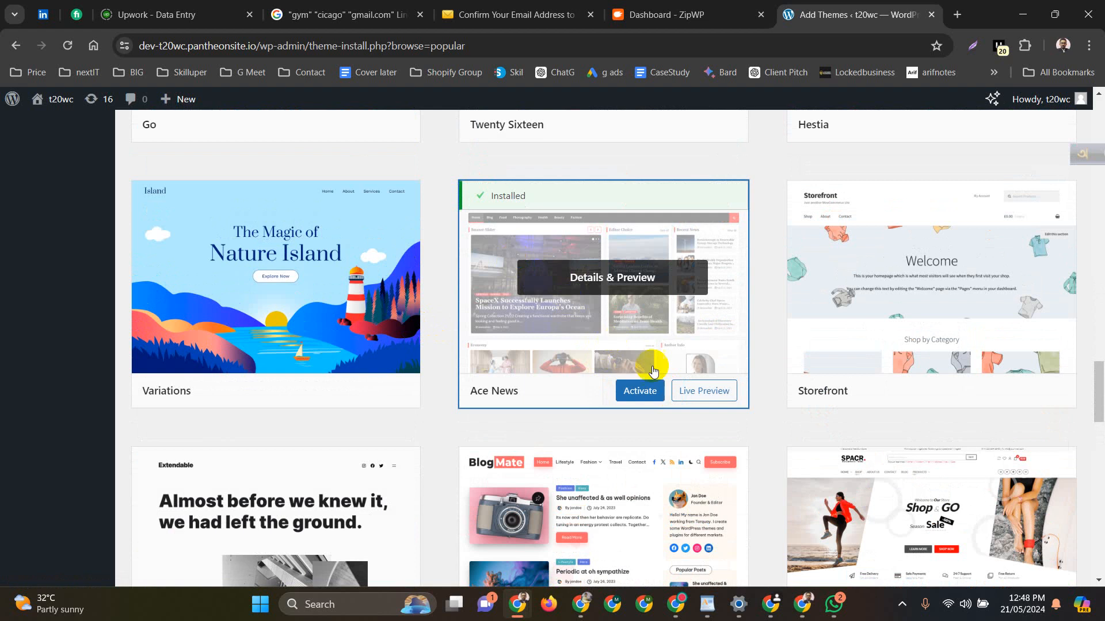
click(642, 393)
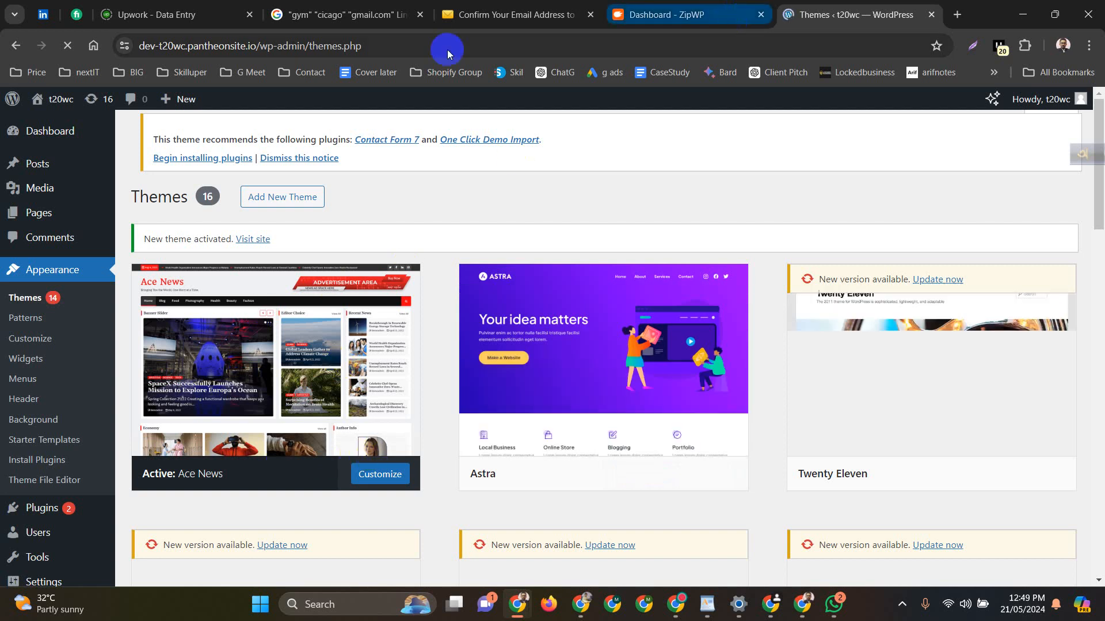
mouse_move(54, 99)
middle_click(45, 126)
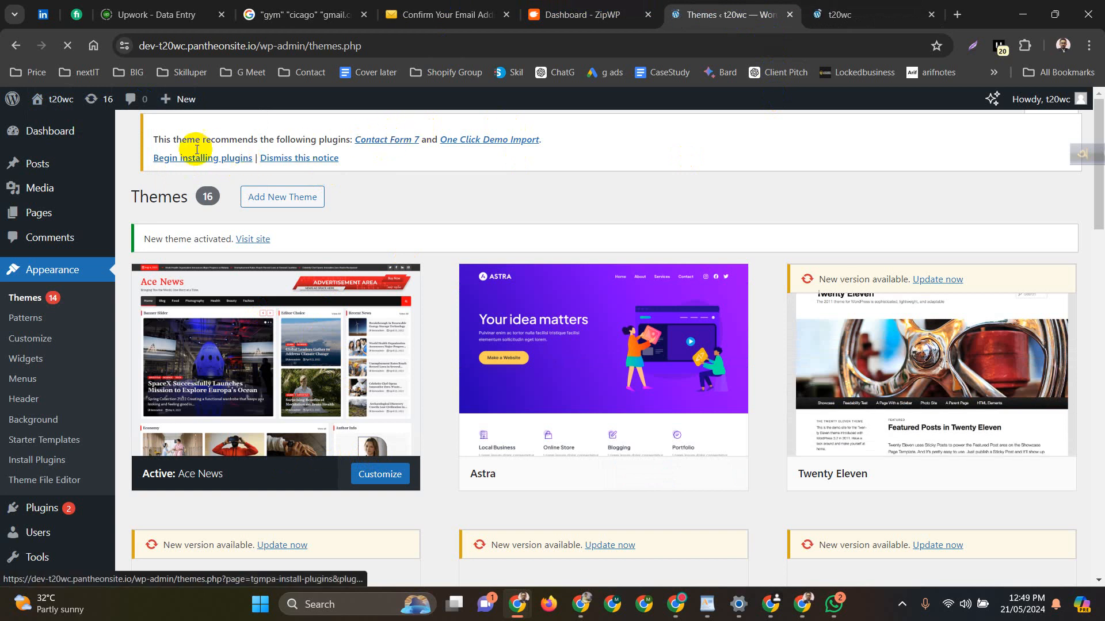
Bulk-install the recommended Contact Form 7 and One Click Demo Import plugins, then view the front page
click(214, 158)
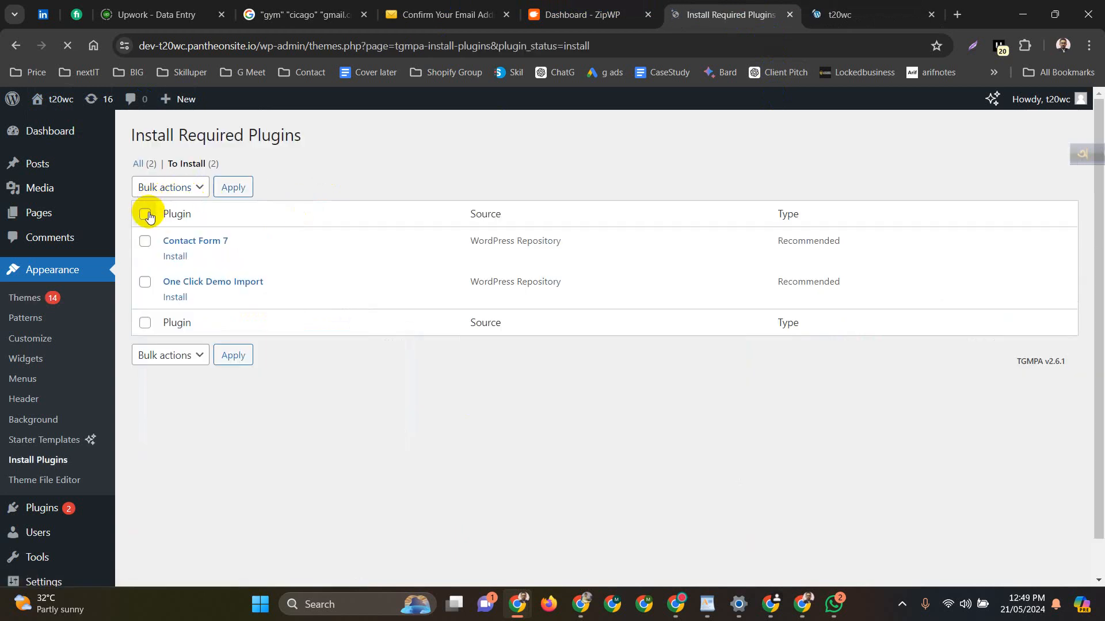
click(145, 215)
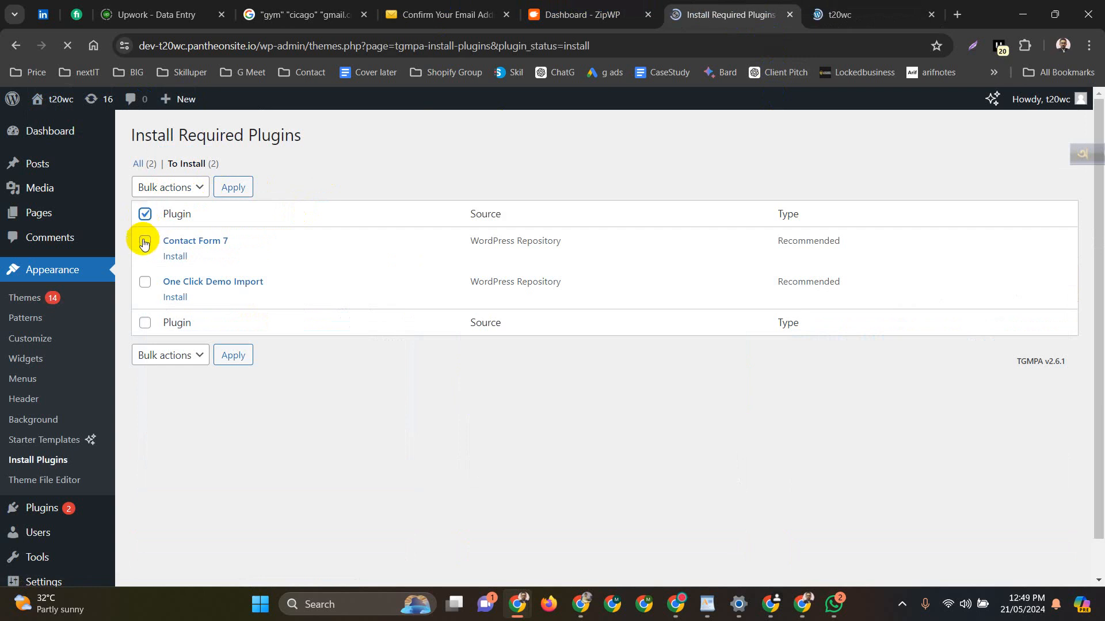
click(145, 241)
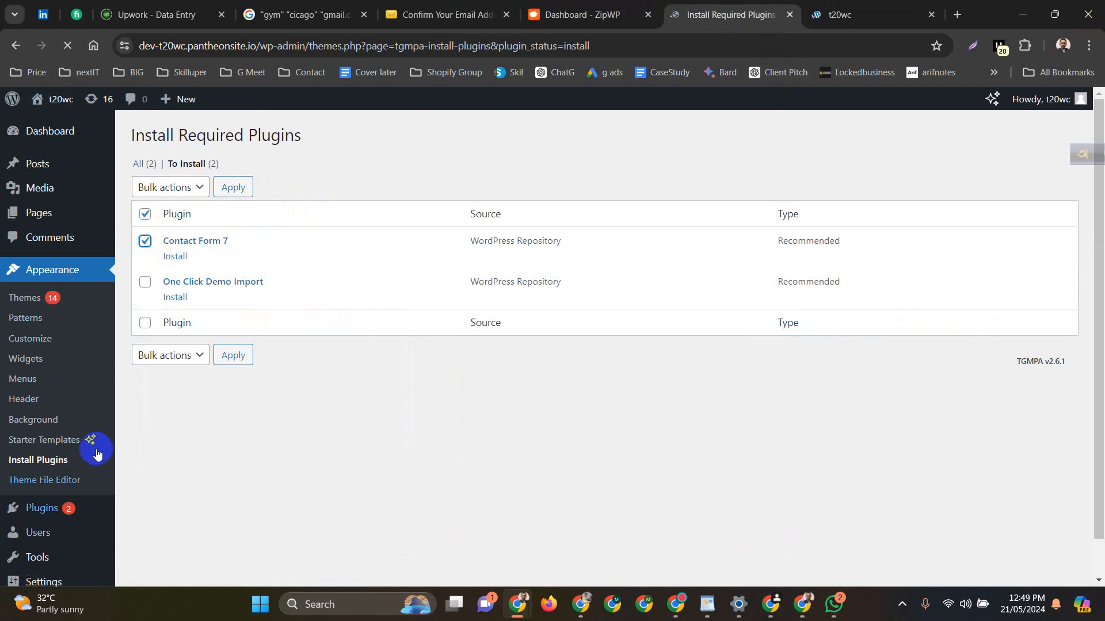
click(145, 282)
click(198, 186)
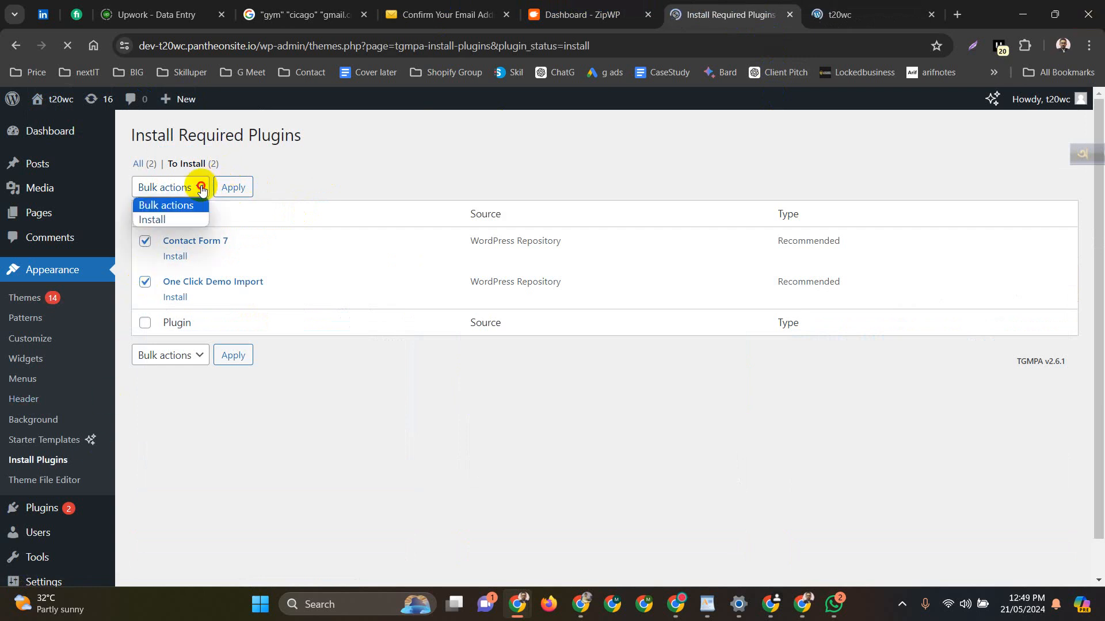
click(167, 217)
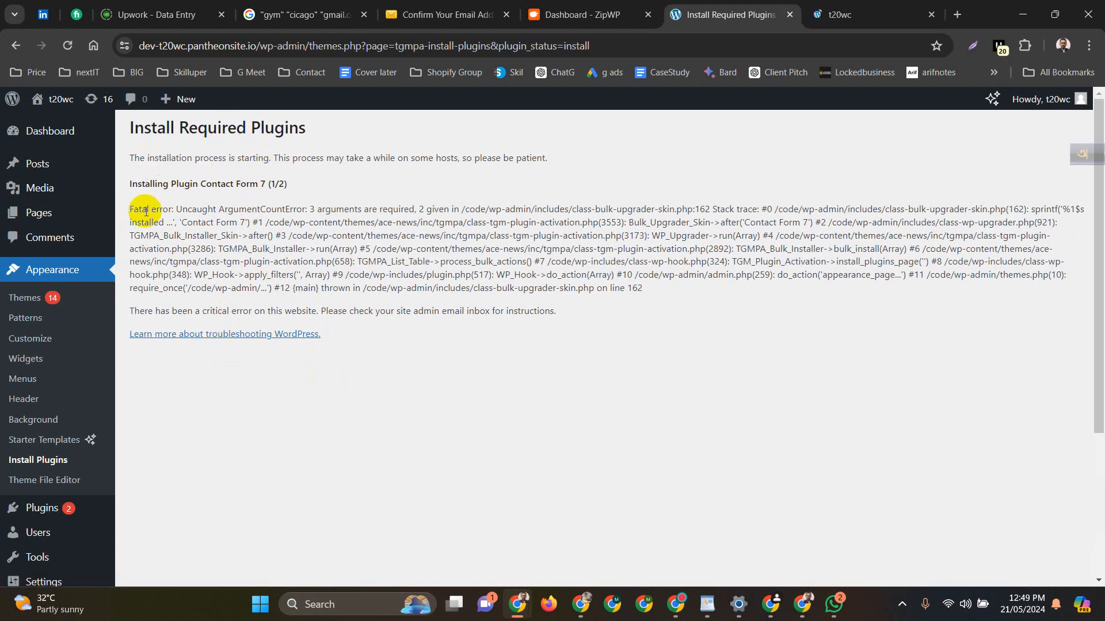
click(840, 14)
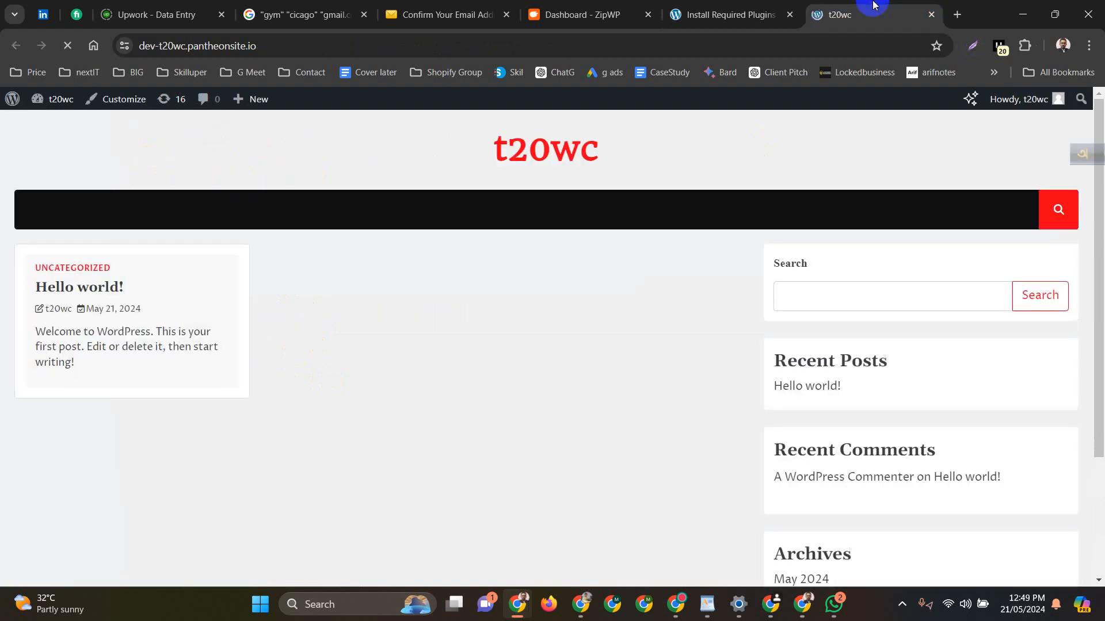
Compare the Ace News front page with the plugin install error tab, ending on the error
scroll(433, 375, down, 3)
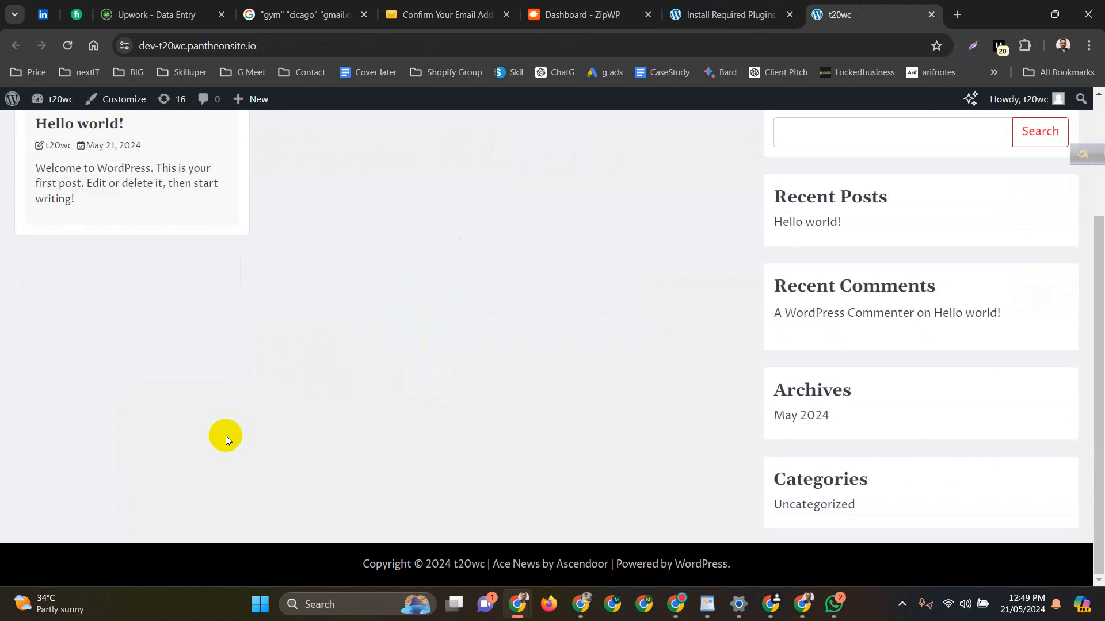
scroll(226, 437, up, 3)
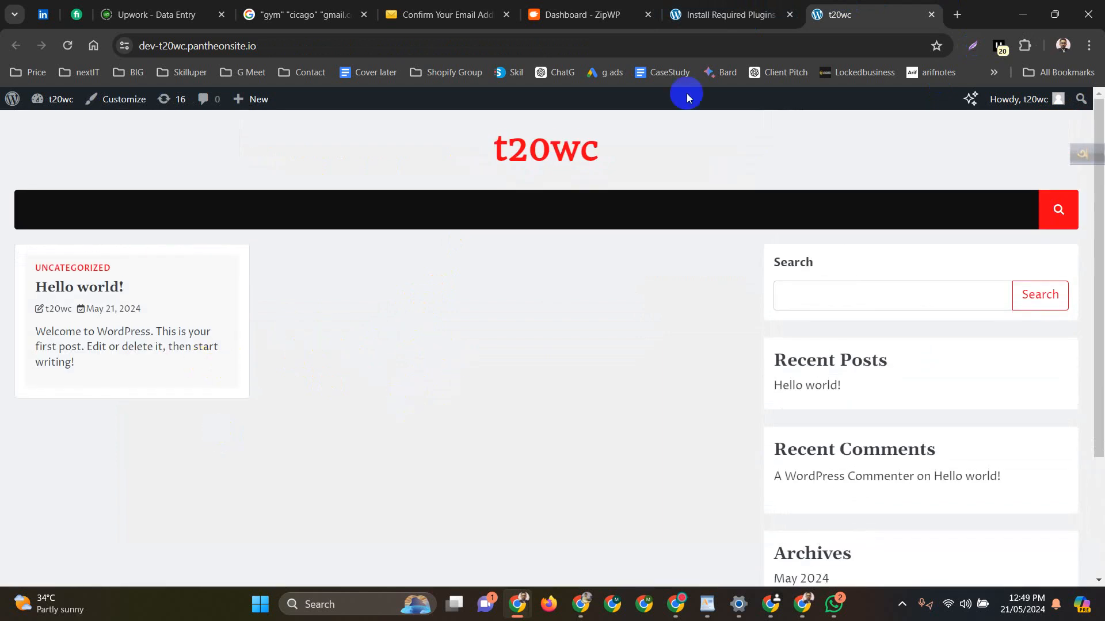
click(719, 15)
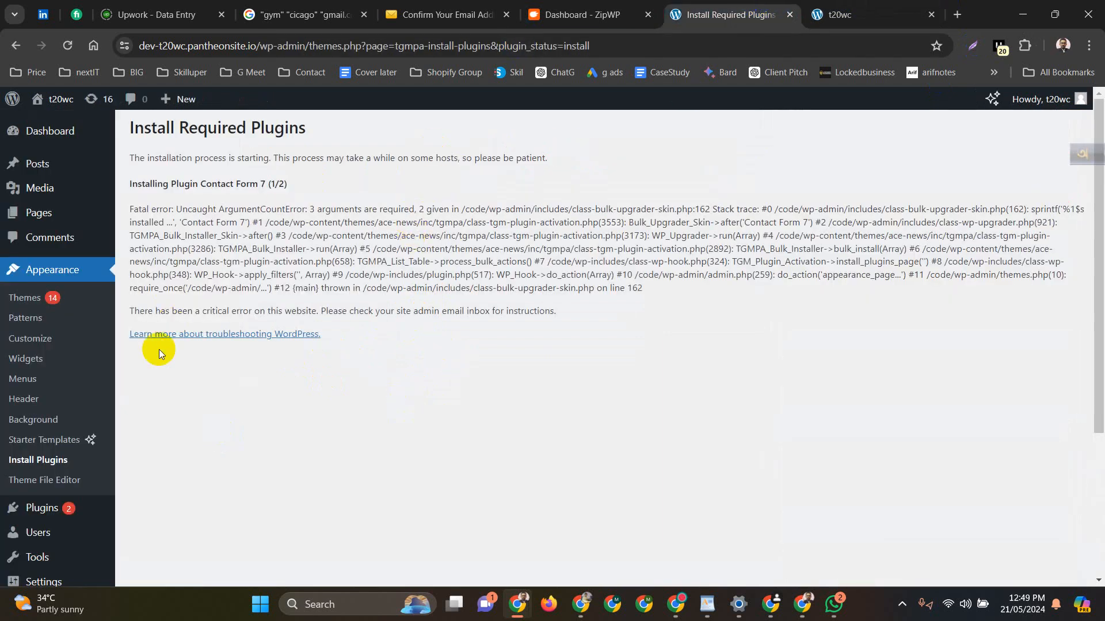
click(863, 7)
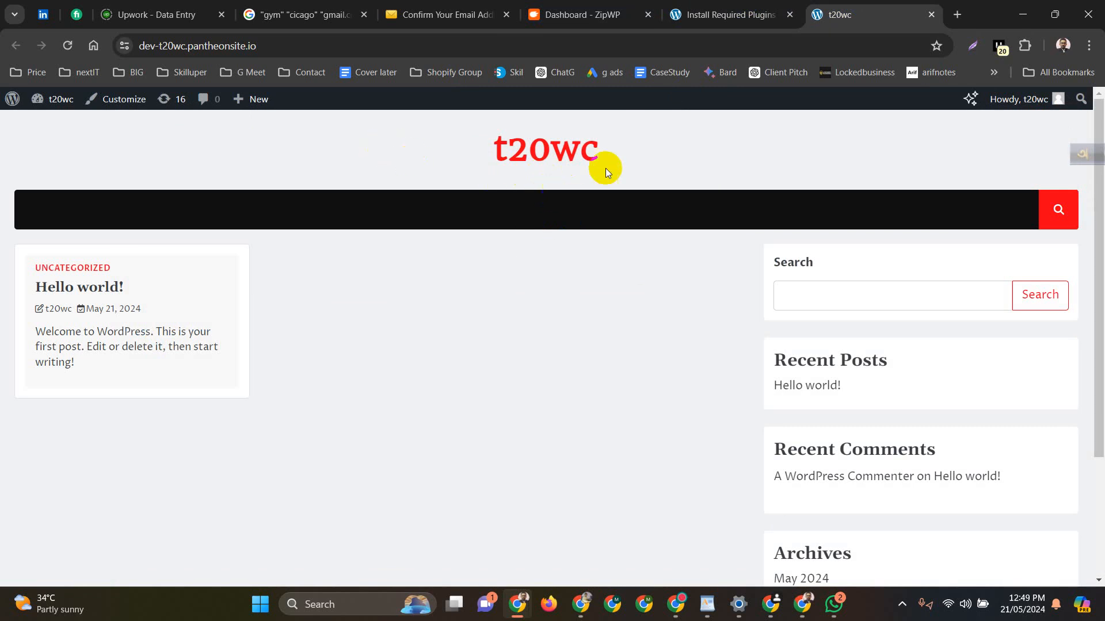
scroll(561, 311, down, 3)
scroll(558, 318, up, 3)
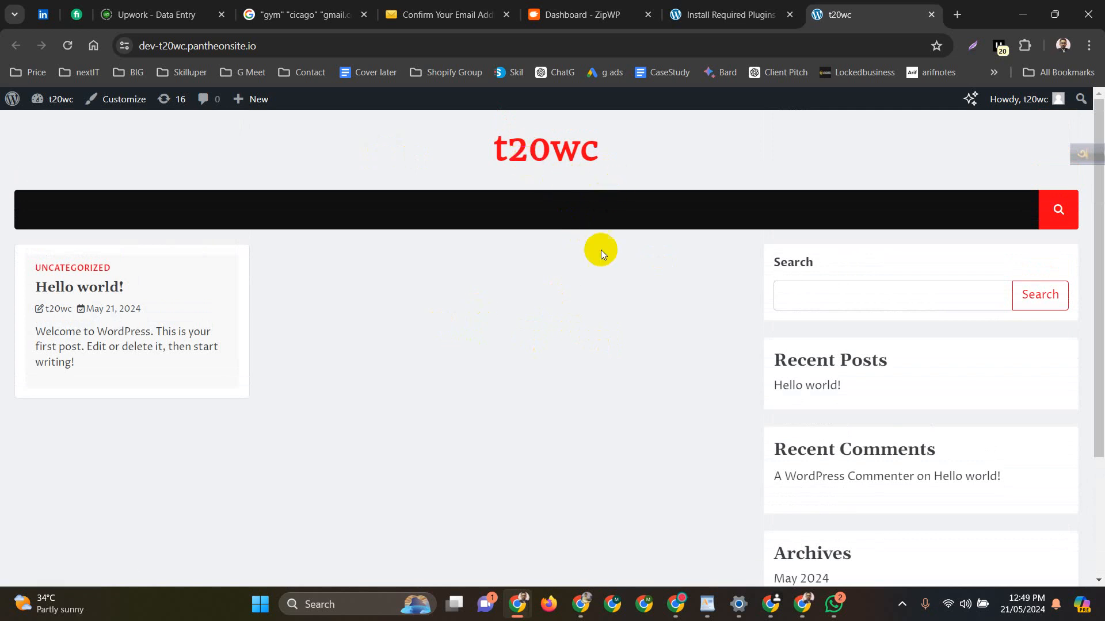
click(742, 13)
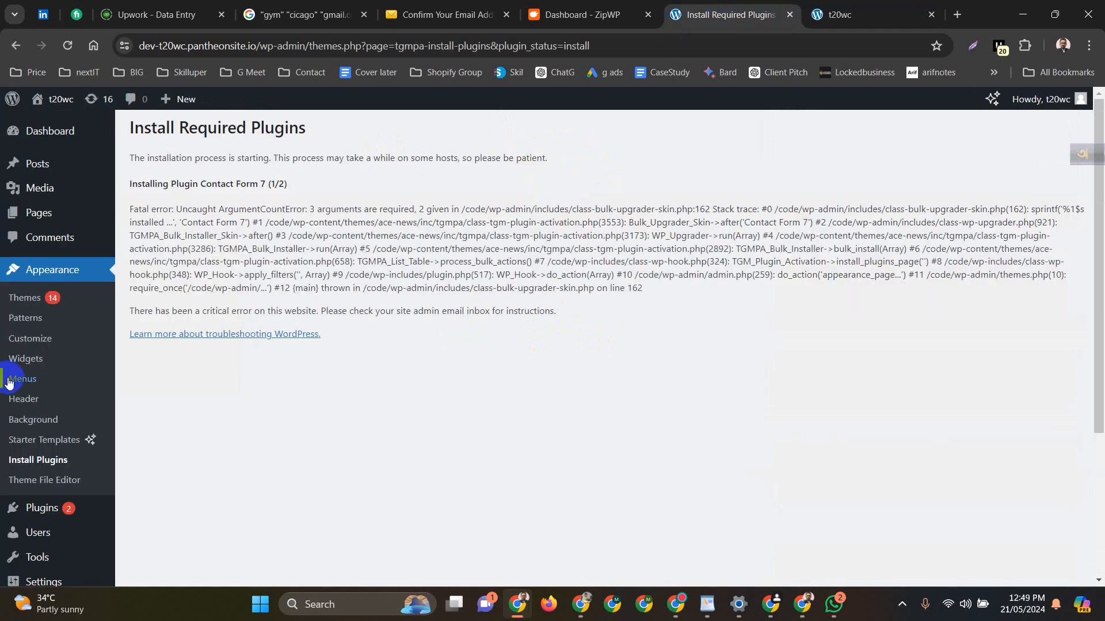